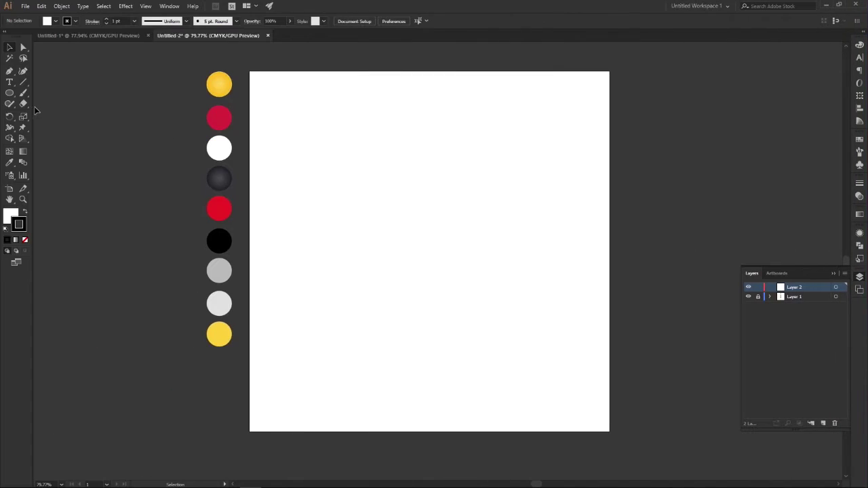
# Draw a 1000×1000 px square covering the whole artboard
pyautogui.moveTo(10, 93); pyautogui.dragTo(51, 91)
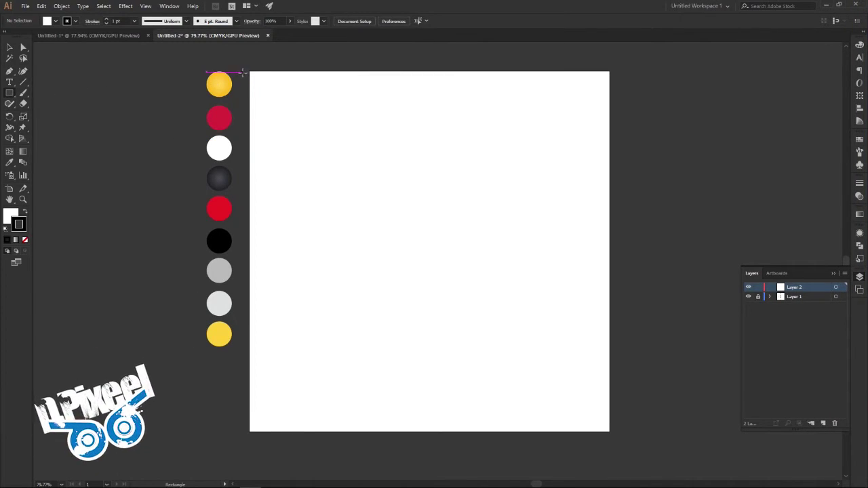
pyautogui.moveTo(250, 72); pyautogui.dragTo(610, 432)
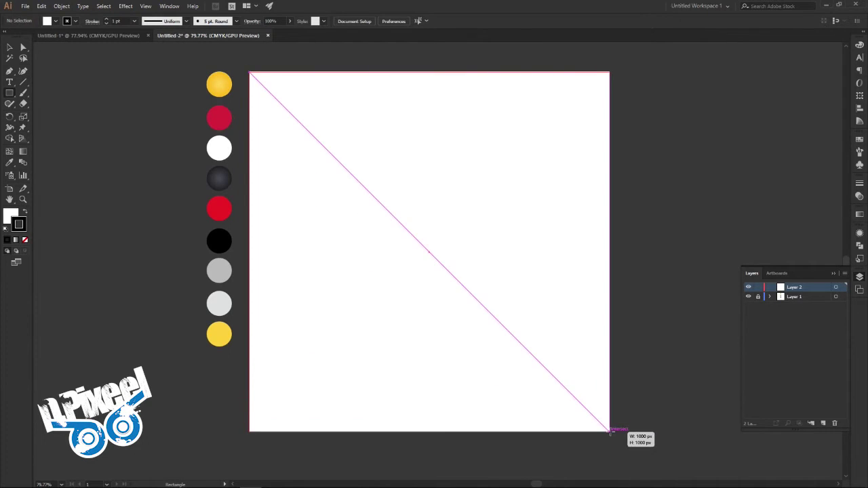
pyautogui.press('v')
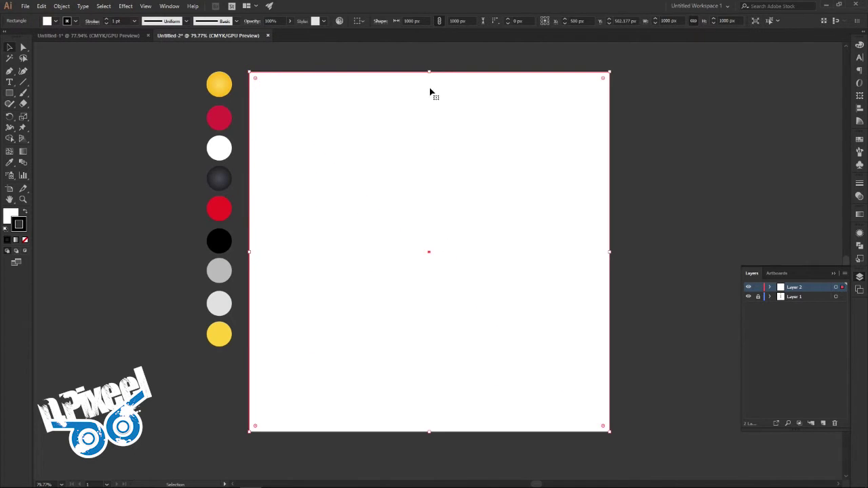
pyautogui.moveTo(429, 71); pyautogui.dragTo(429, 71)
# Fill the square with the yellow circle's radial gradient and remove its stroke
pyautogui.click(9, 163)
pyautogui.click(219, 85)
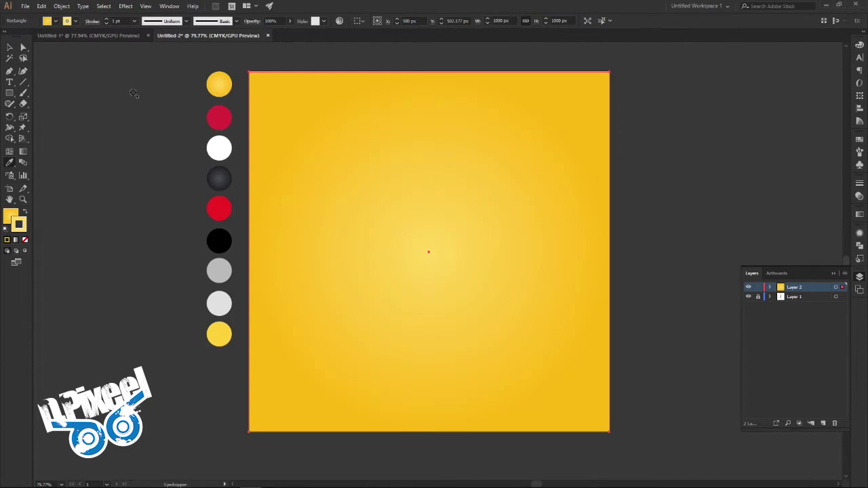
pyautogui.click(10, 48)
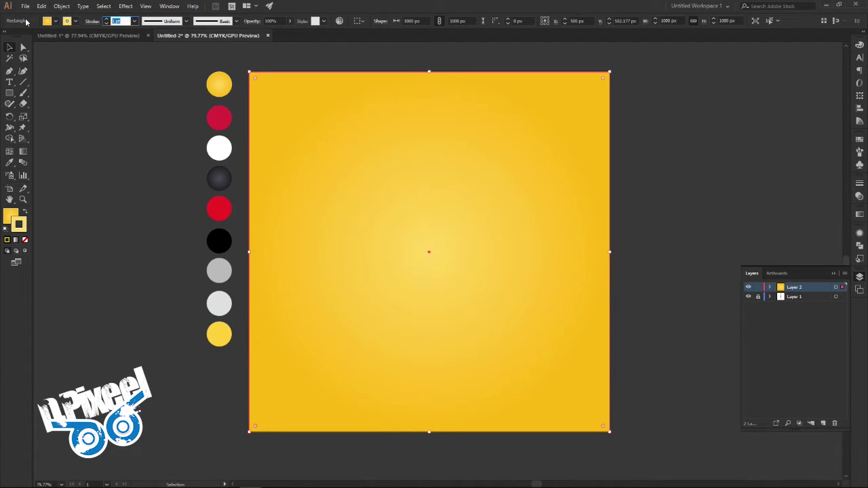
pyautogui.press('x')
pyautogui.press('/')
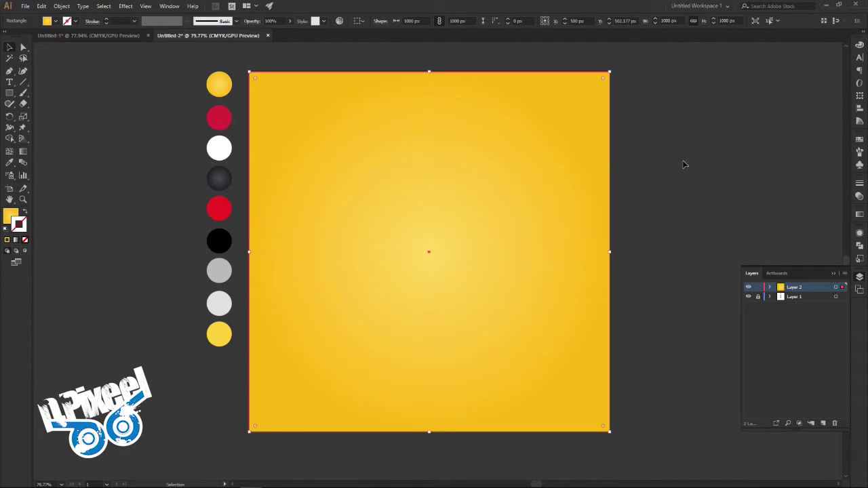
pyautogui.click(682, 160)
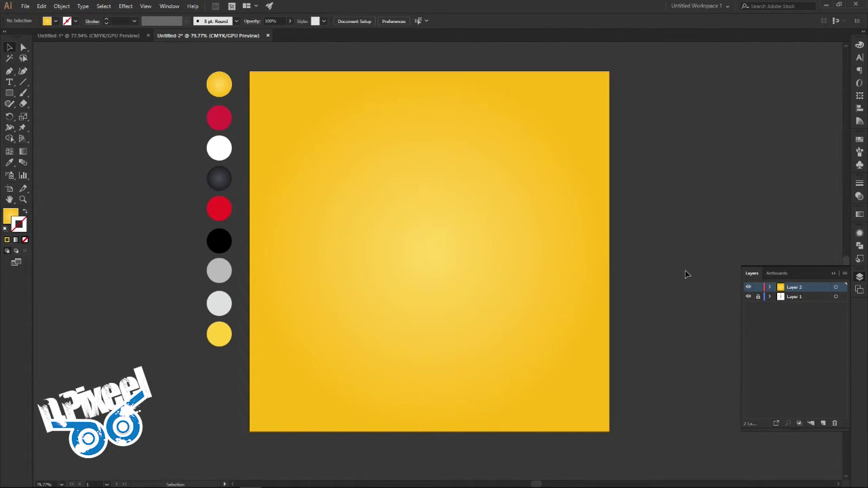
pyautogui.click(576, 156)
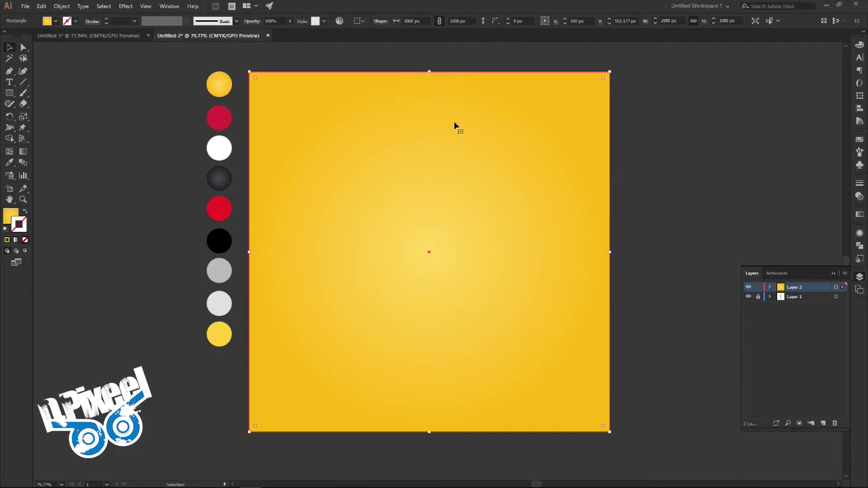
# Pull the yellow square's top edge flush with the artboard top, then restore the full view
pyautogui.scroll(5, 461, 108)
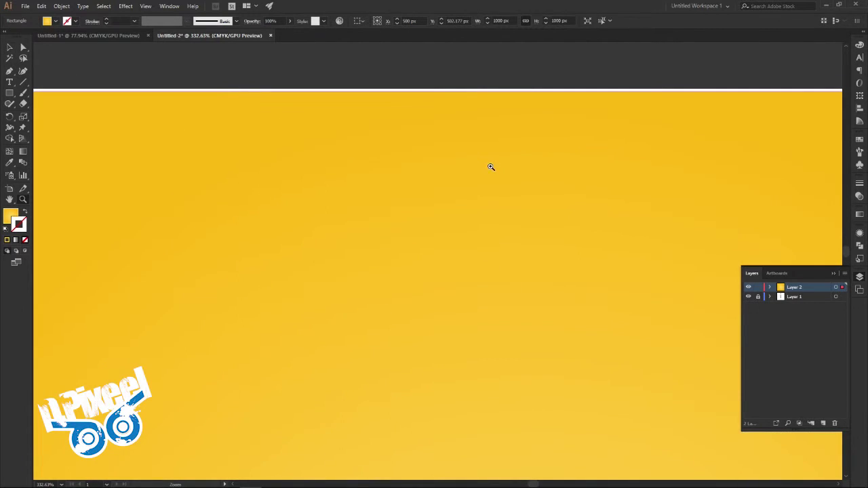
pyautogui.moveTo(533, 92); pyautogui.dragTo(533, 87)
pyautogui.hotkey('ctrl', 'shift', 'a')
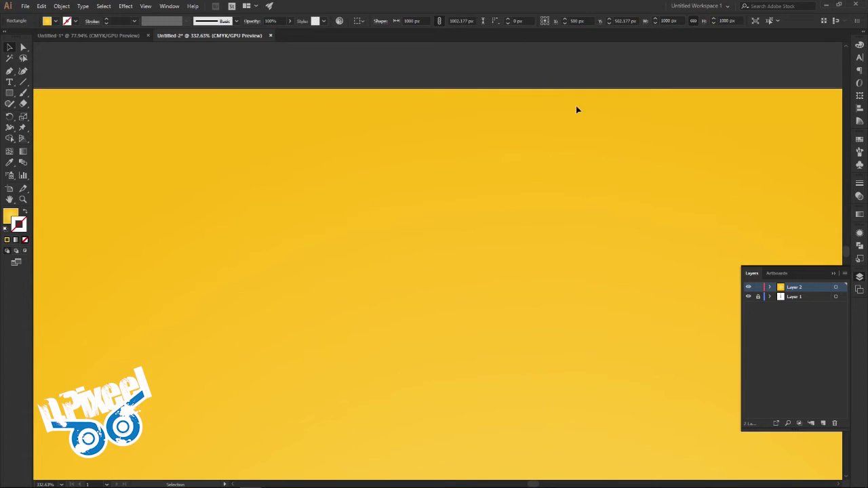
pyautogui.scroll(-5, 599, 176)
pyautogui.scroll(-2, 530, 188)
pyautogui.moveTo(553, 231); pyautogui.dragTo(411, 176)
pyautogui.scroll(1, 411, 176)
pyautogui.scroll(1, 444, 191)
pyautogui.moveTo(461, 194); pyautogui.dragTo(455, 206)
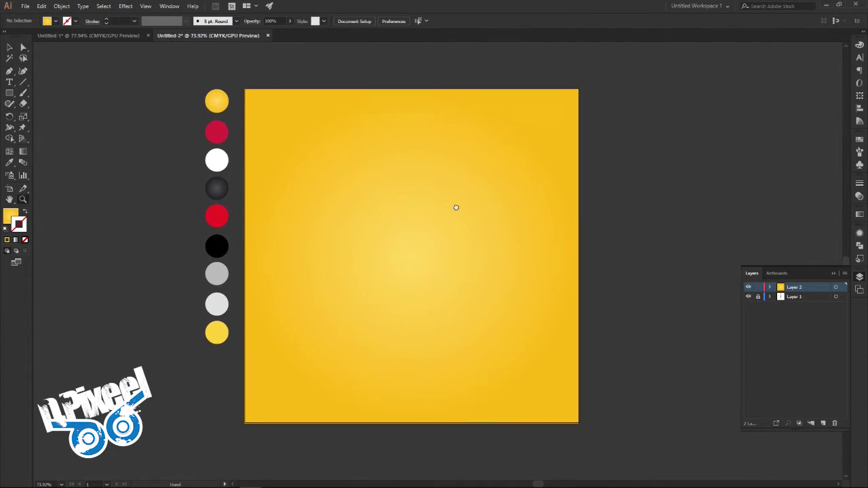
pyautogui.click(11, 49)
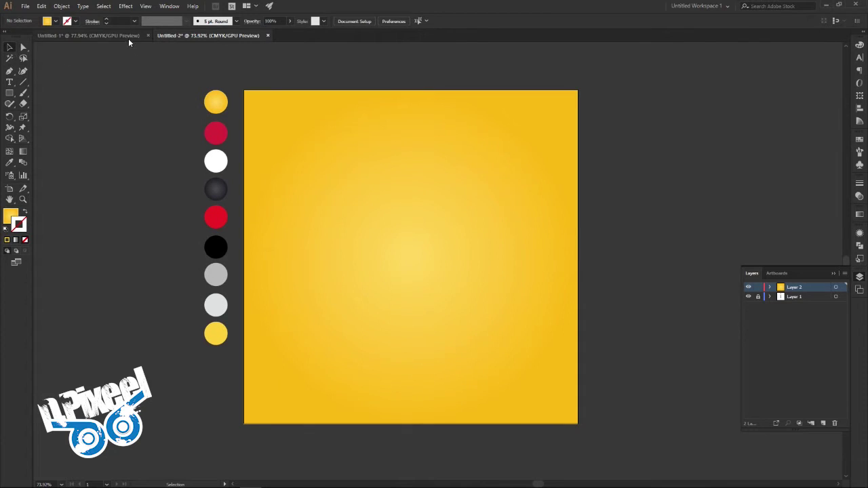
pyautogui.click(7, 96)
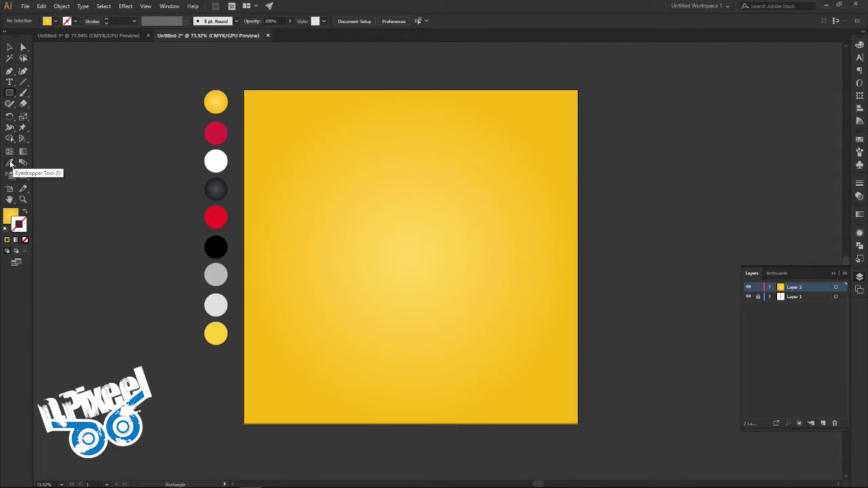
pyautogui.click(10, 96)
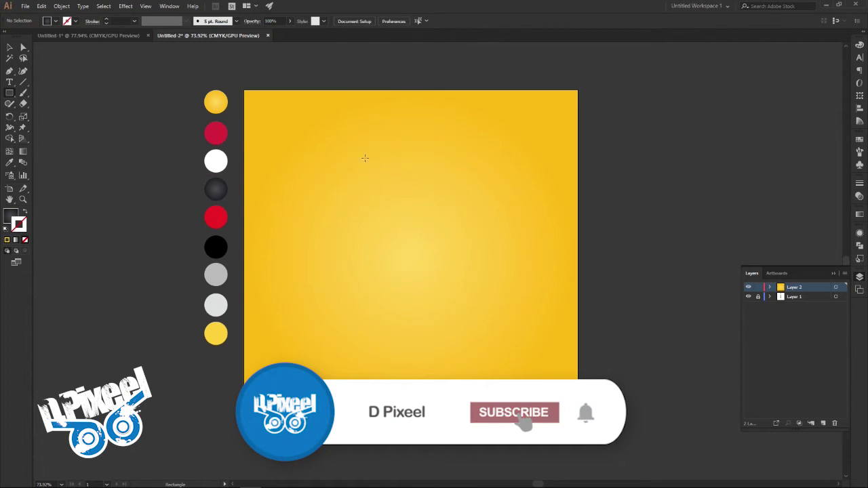
# Draw a tall dark gradient rectangle and centre it horizontally on the artboard
pyautogui.moveTo(351, 152); pyautogui.dragTo(504, 371)
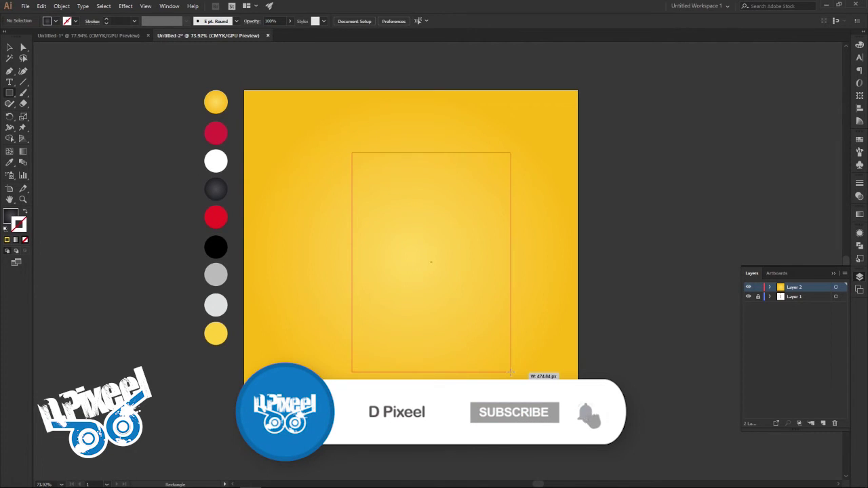
pyautogui.moveTo(503, 372); pyautogui.dragTo(501, 371)
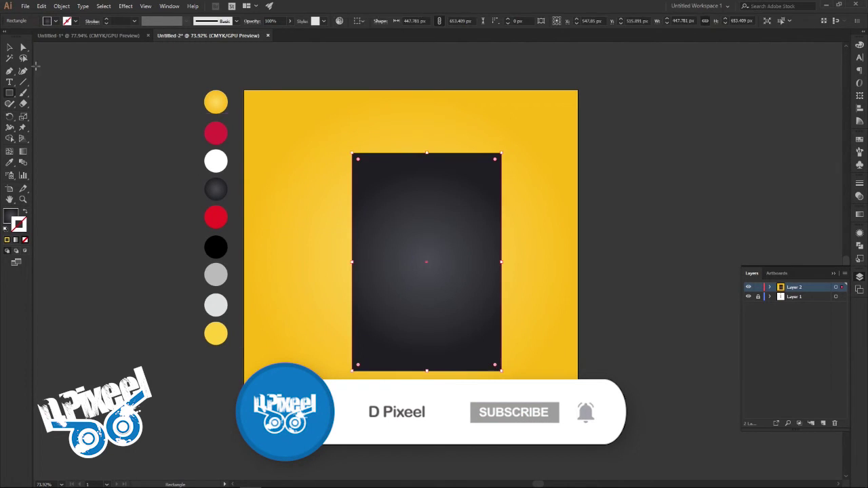
pyautogui.click(12, 49)
pyautogui.click(358, 21)
pyautogui.click(384, 51)
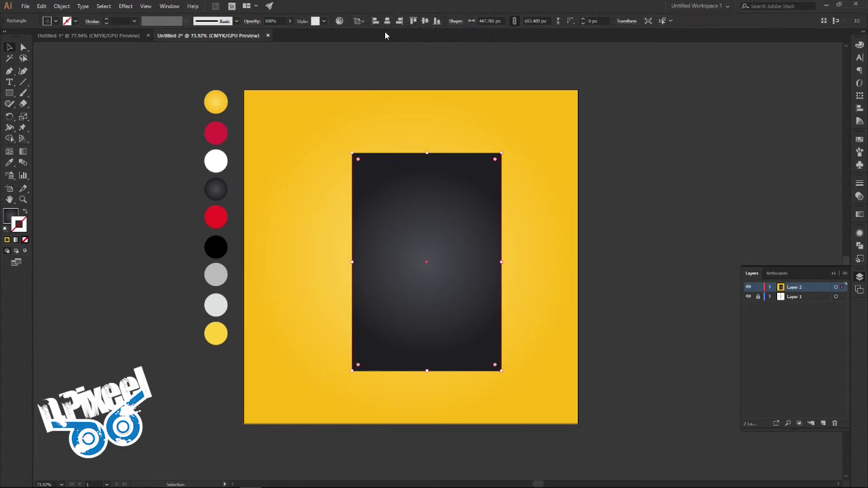
pyautogui.click(388, 21)
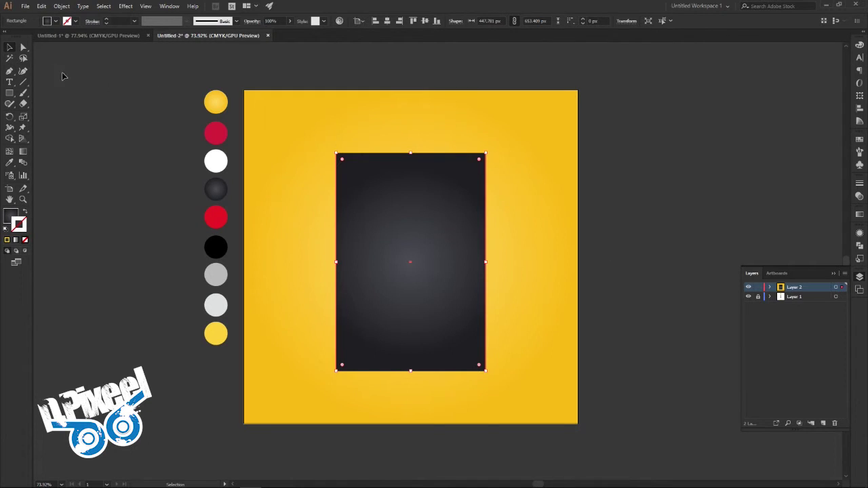
# Round the dark panel's bottom corners and nudge it up slightly
pyautogui.click(25, 48)
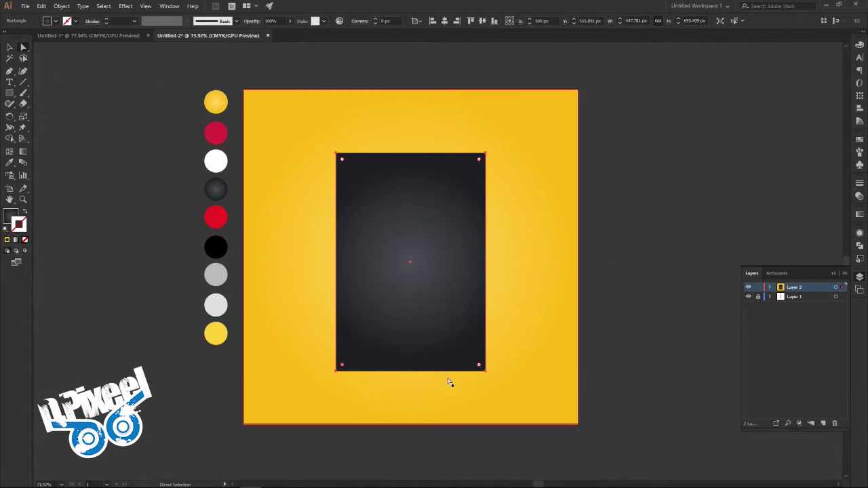
pyautogui.moveTo(479, 366); pyautogui.dragTo(472, 355)
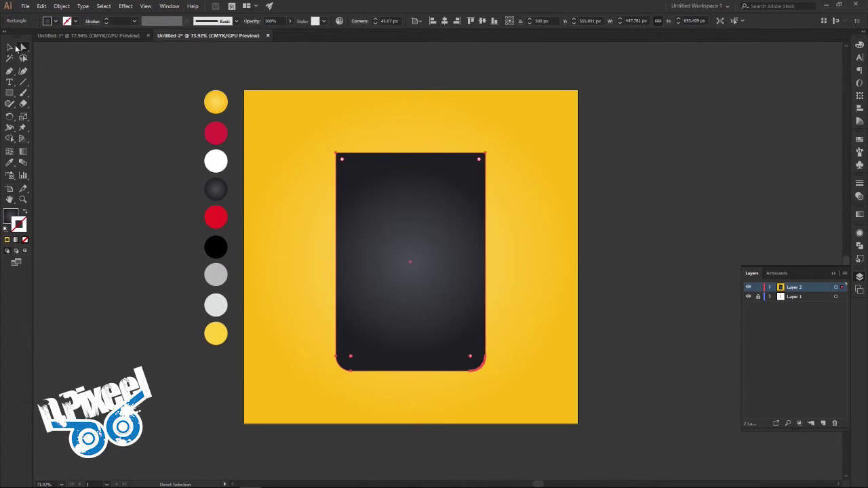
pyautogui.click(11, 48)
pyautogui.click(161, 146)
pyautogui.moveTo(469, 286); pyautogui.dragTo(469, 282)
pyautogui.click(635, 283)
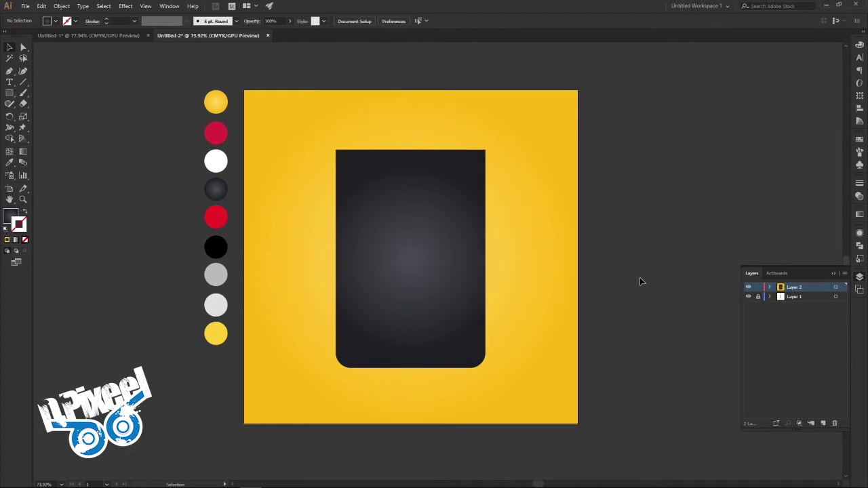
pyautogui.click(428, 249)
# Paste a copy in front of the panel with no fill and a light-yellow outline
pyautogui.click(42, 6)
pyautogui.click(42, 7)
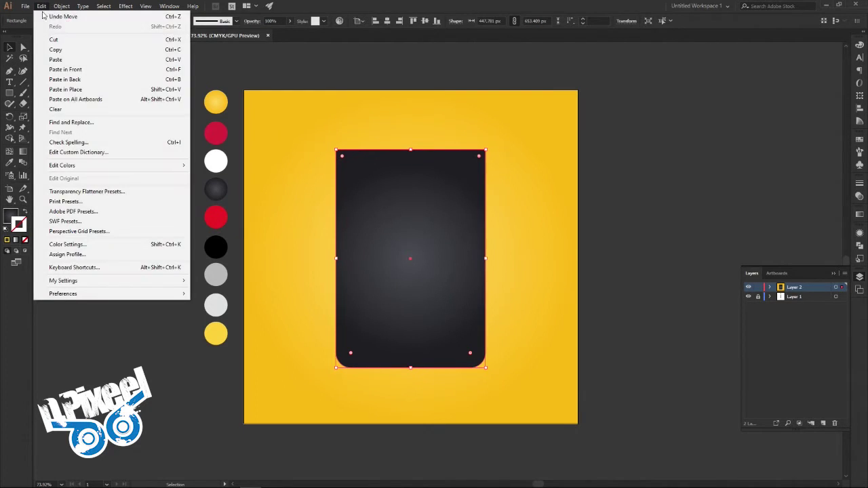
pyautogui.click(66, 70)
pyautogui.click(10, 220)
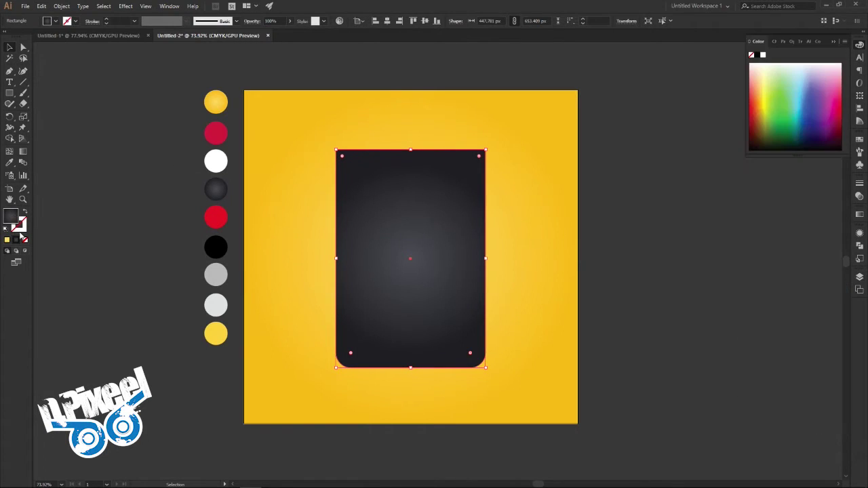
pyautogui.click(26, 240)
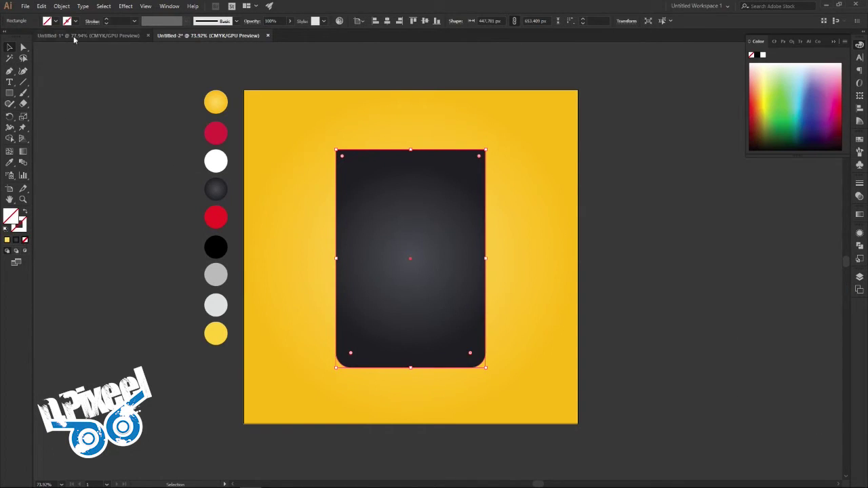
pyautogui.click(107, 21)
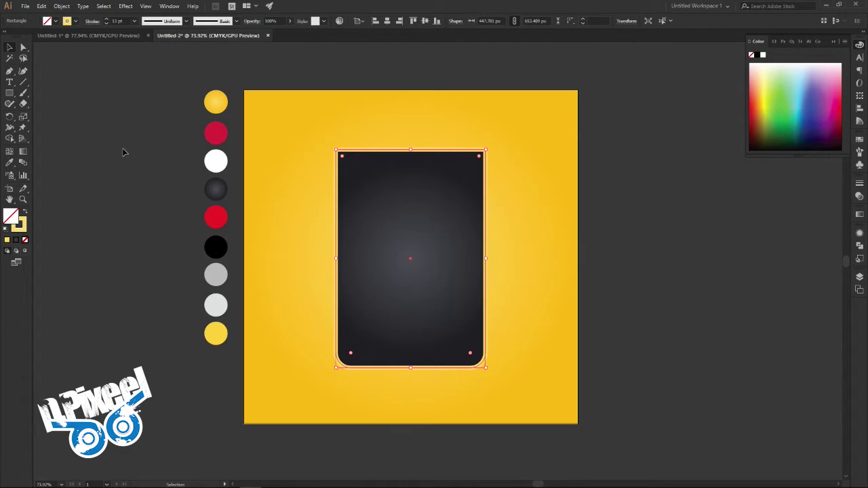
# Add a Multiply drop shadow with 30% opacity, 0 px offsets and 5 px blur
pyautogui.click(128, 6)
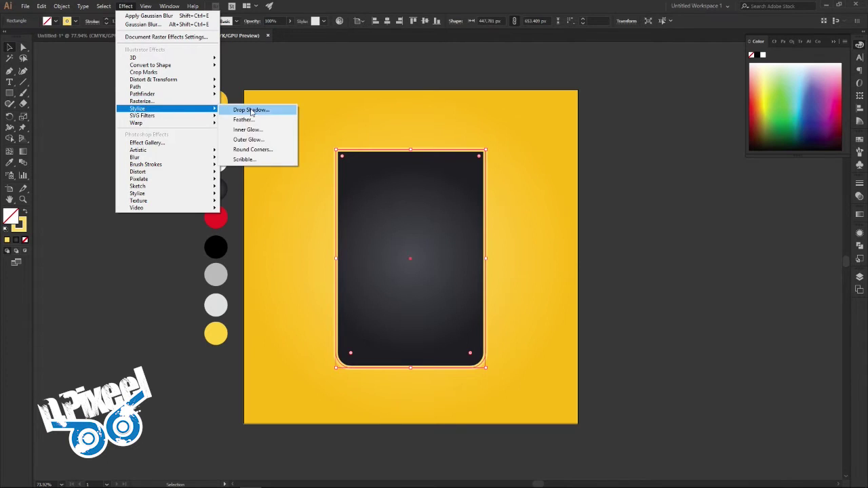
pyautogui.click(252, 111)
pyautogui.click(593, 237)
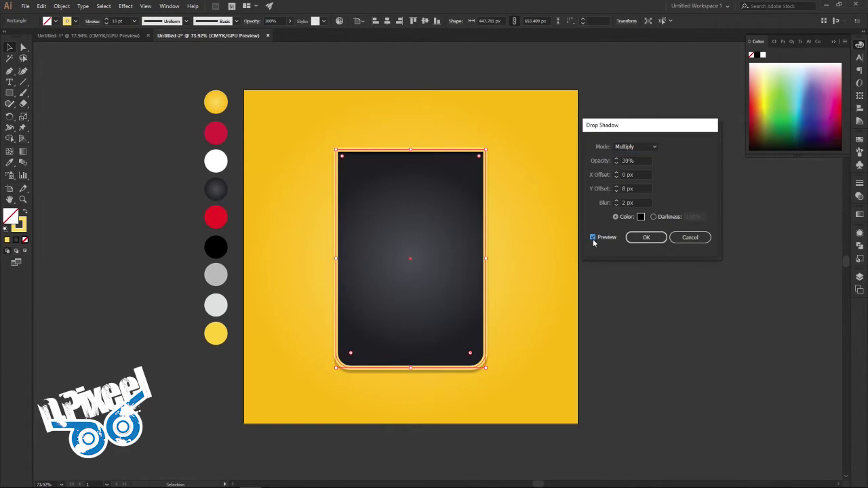
pyautogui.doubleClick(631, 189)
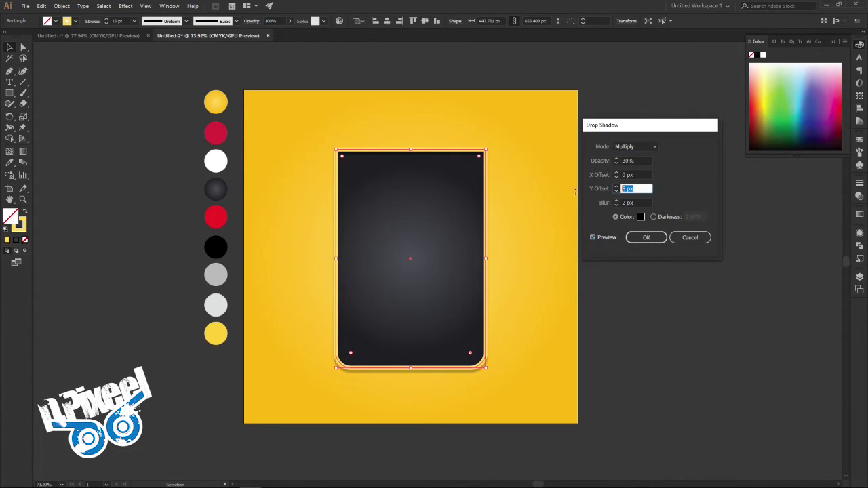
pyautogui.write('0')
pyautogui.click(632, 174)
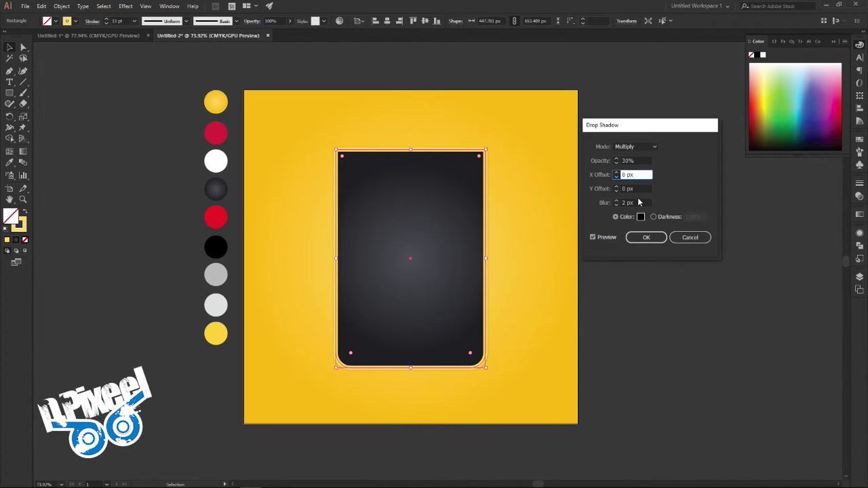
pyautogui.click(638, 201)
pyautogui.write('5')
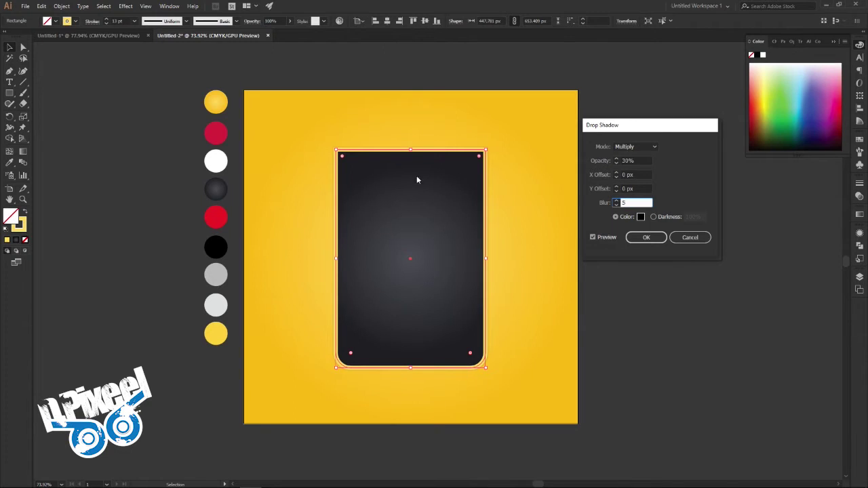
pyautogui.click(632, 175)
pyautogui.click(646, 238)
pyautogui.click(645, 243)
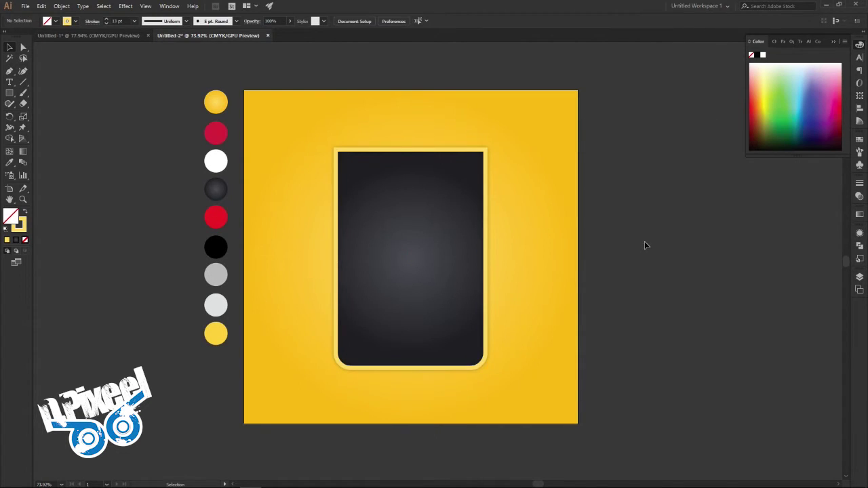
pyautogui.click(132, 38)
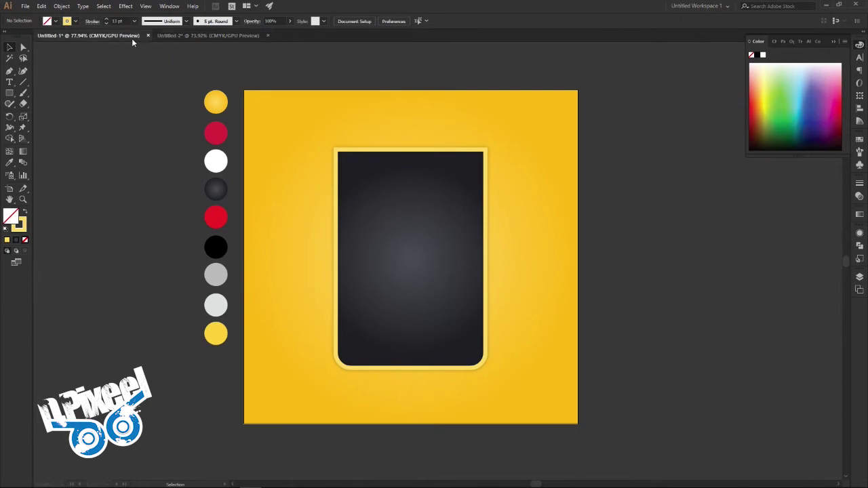
pyautogui.click(216, 37)
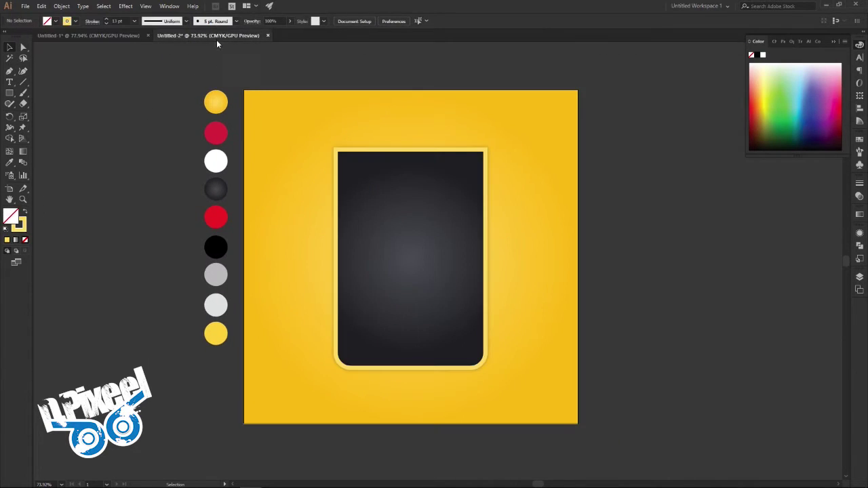
pyautogui.click(484, 250)
pyautogui.click(140, 259)
pyautogui.click(119, 36)
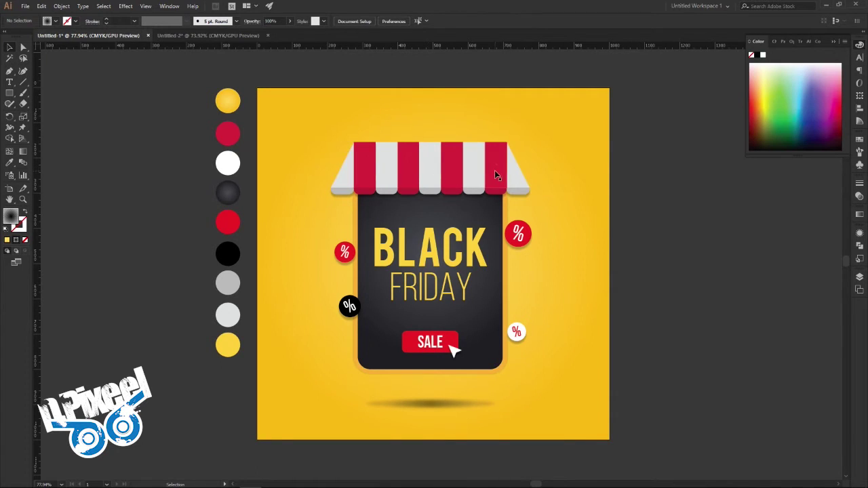
pyautogui.click(233, 36)
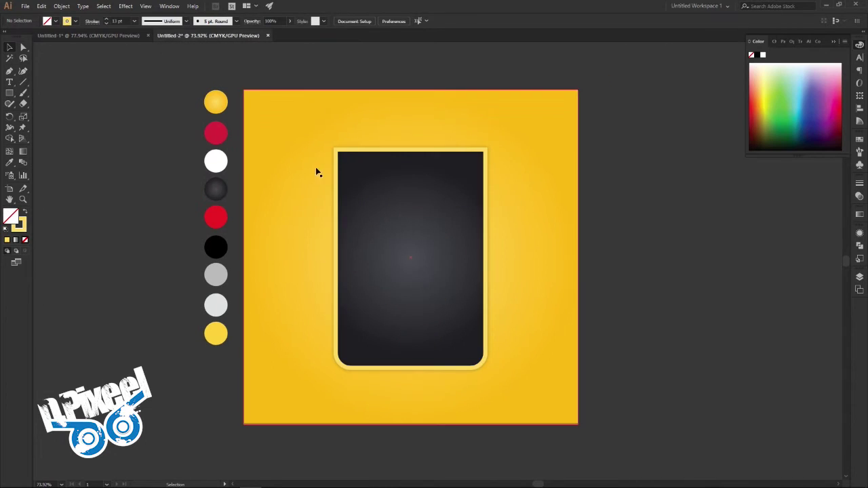
# Draw a tall crimson rectangle at the dark panel's top-left corner
pyautogui.click(8, 163)
pyautogui.click(224, 137)
pyautogui.click(10, 93)
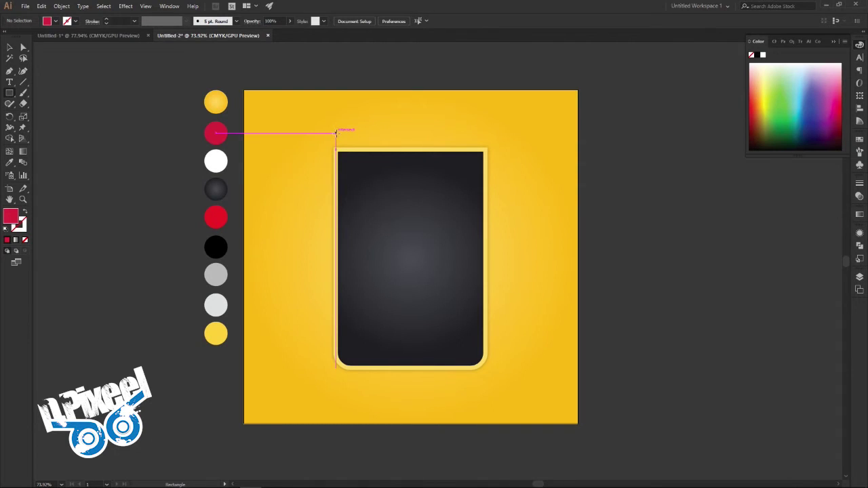
pyautogui.moveTo(335, 133); pyautogui.dragTo(357, 188)
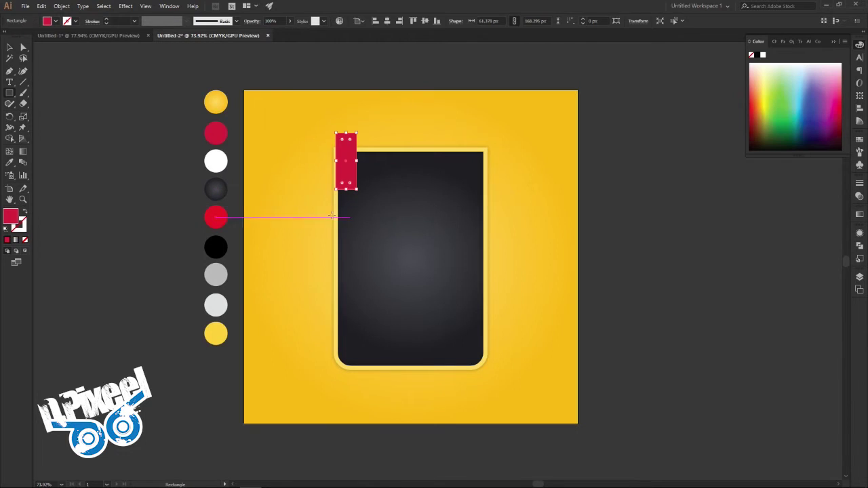
pyautogui.click(9, 47)
pyautogui.click(97, 99)
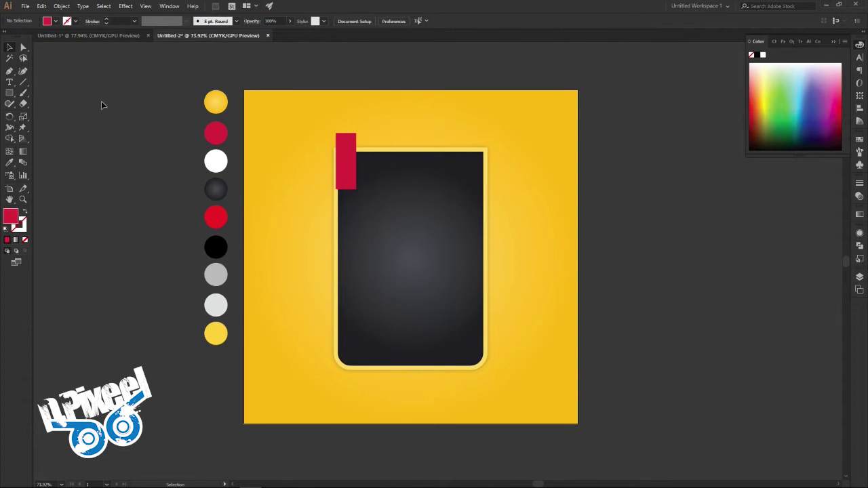
pyautogui.click(345, 171)
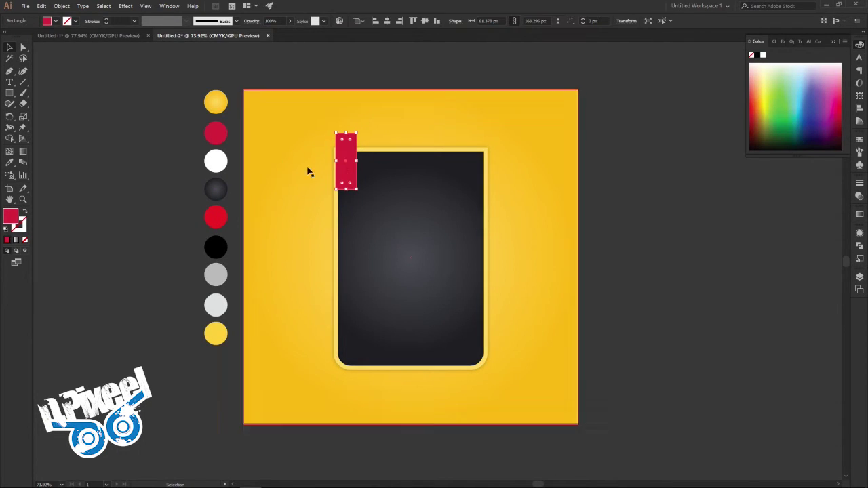
# Paste a copy in front and shrink it to a short strip at the bottom
pyautogui.click(42, 9)
pyautogui.click(45, 9)
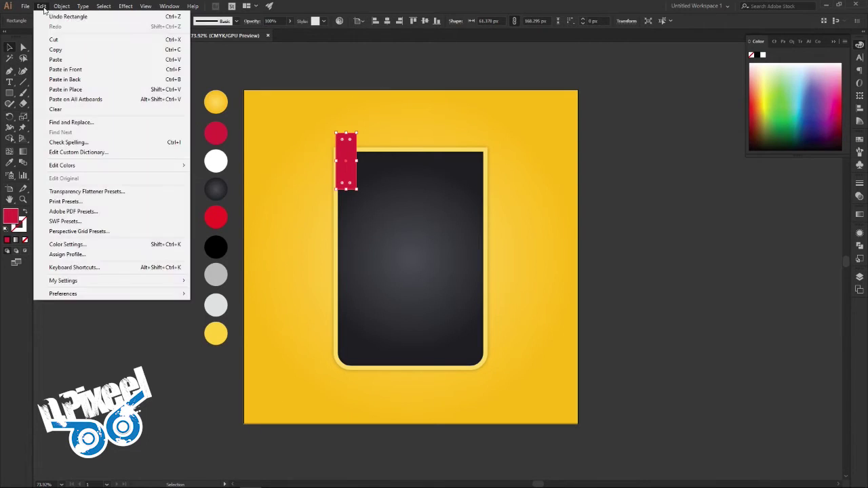
pyautogui.click(66, 69)
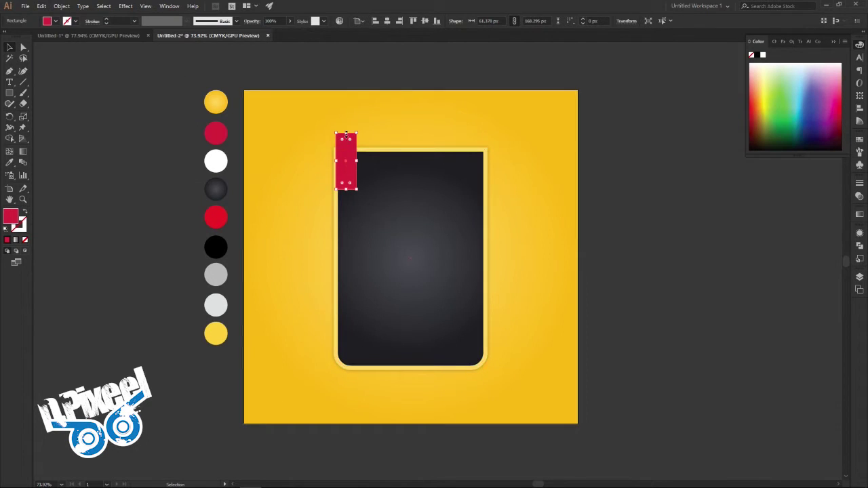
pyautogui.moveTo(346, 134); pyautogui.dragTo(351, 179)
pyautogui.click(23, 198)
pyautogui.moveTo(333, 210); pyautogui.dragTo(403, 205)
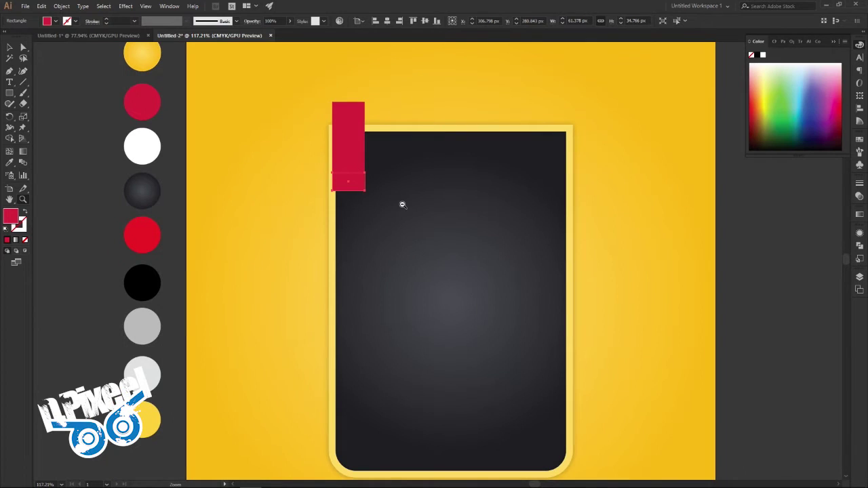
# Try recolouring the rectangle with the bright red sample, then undo it
pyautogui.click(10, 162)
pyautogui.click(342, 180)
pyautogui.click(14, 164)
pyautogui.click(149, 244)
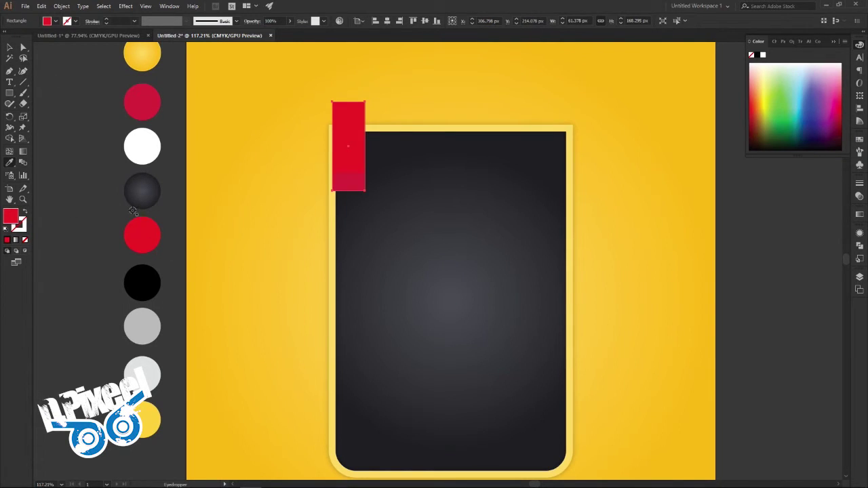
pyautogui.scroll(1, 135, 212)
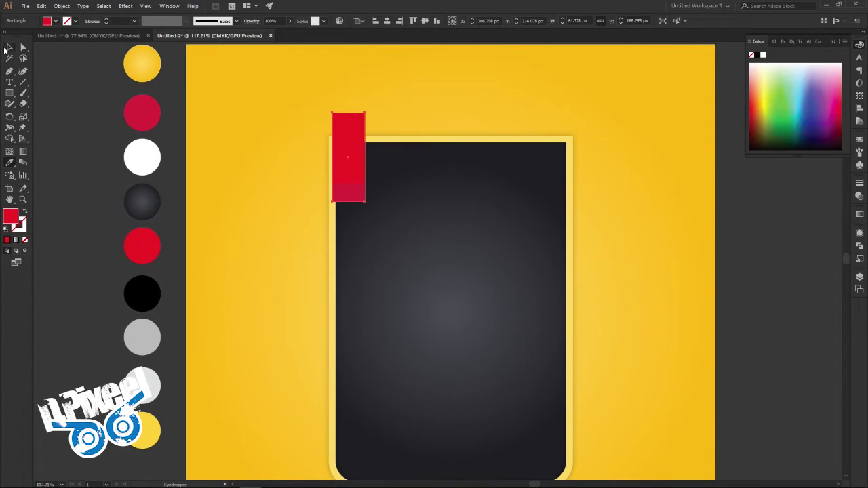
pyautogui.click(9, 48)
pyautogui.hotkey('ctrl', 'z')
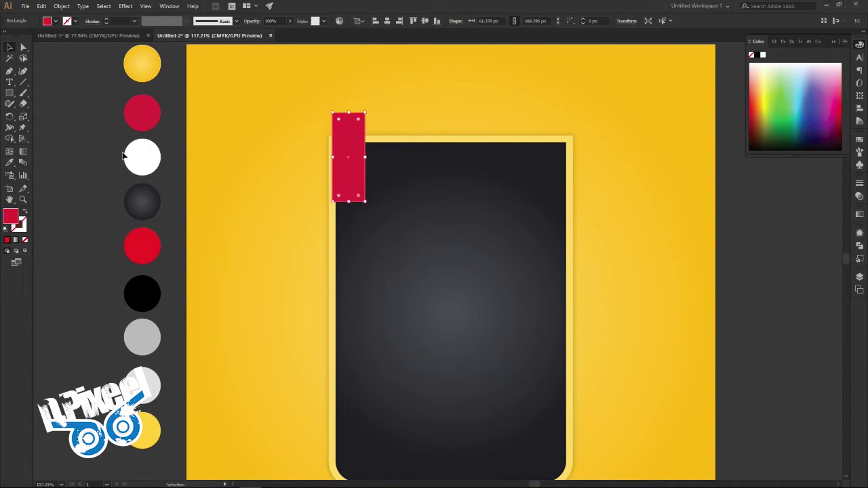
# Give the short bottom strip a slightly darker red fill in the Color Picker
pyautogui.click(219, 213)
pyautogui.click(350, 195)
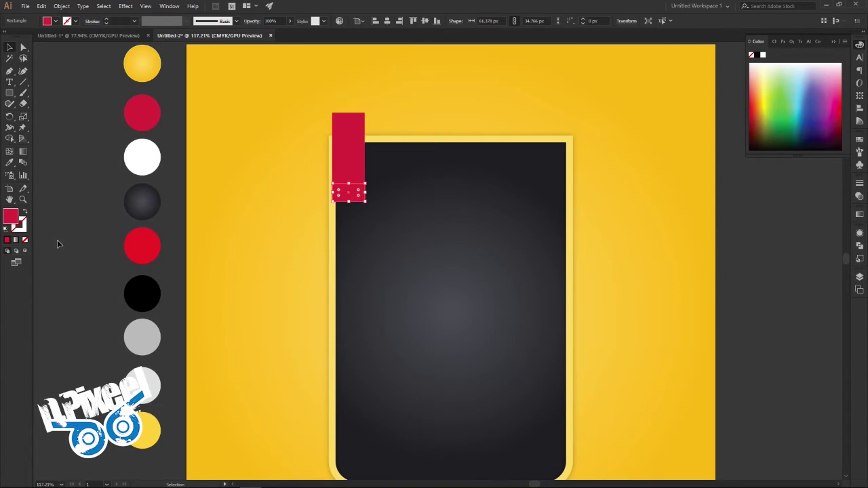
pyautogui.doubleClick(15, 220)
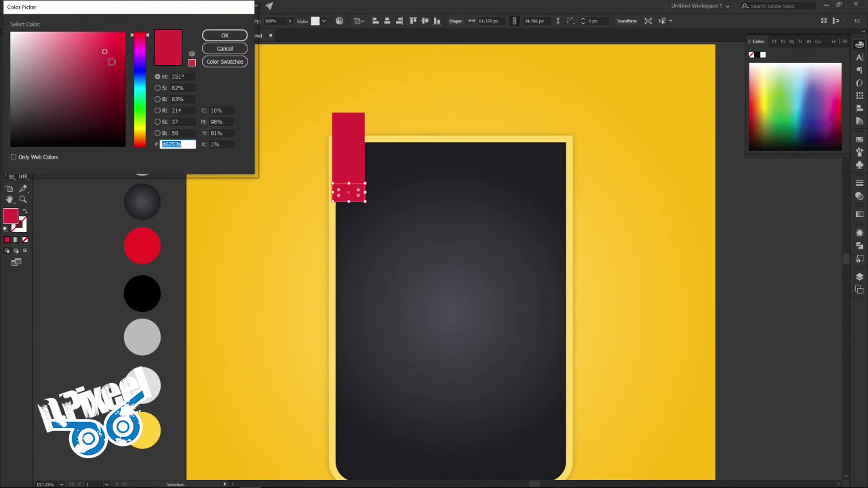
pyautogui.click(219, 38)
pyautogui.click(110, 189)
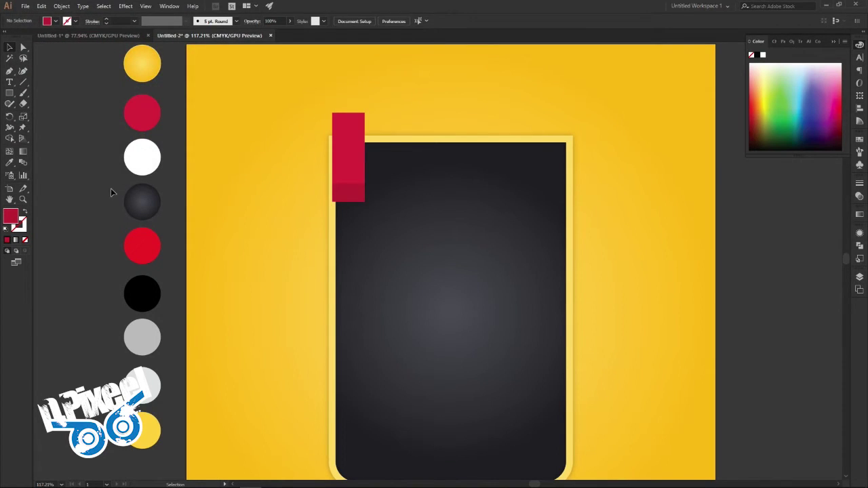
pyautogui.click(348, 195)
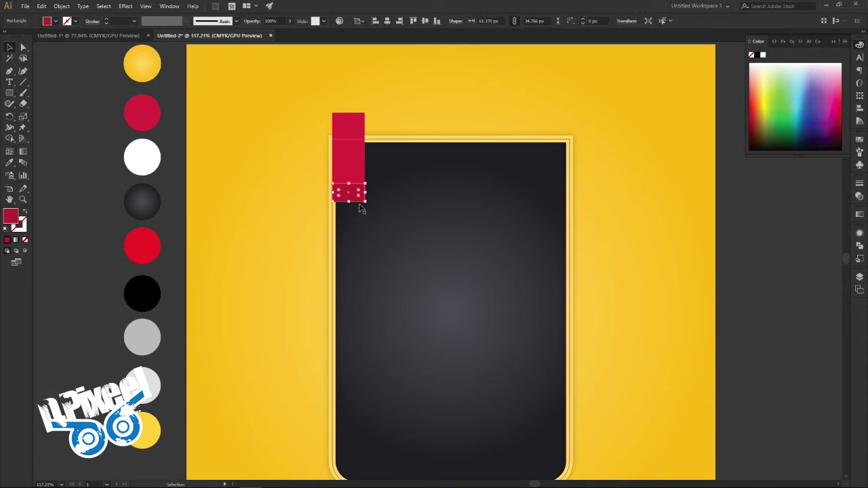
pyautogui.click(23, 48)
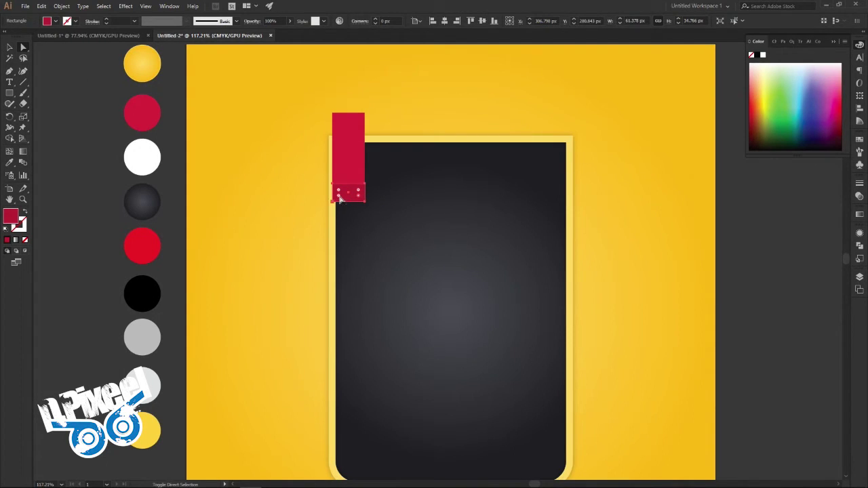
# Round the strip's bottom corners and shorten the rectangle to 133.529 px
pyautogui.moveTo(339, 192); pyautogui.dragTo(324, 162)
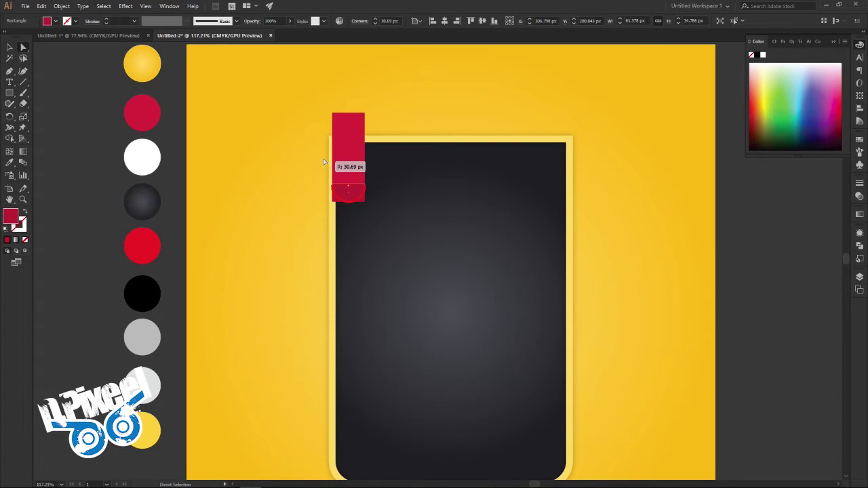
pyautogui.click(9, 48)
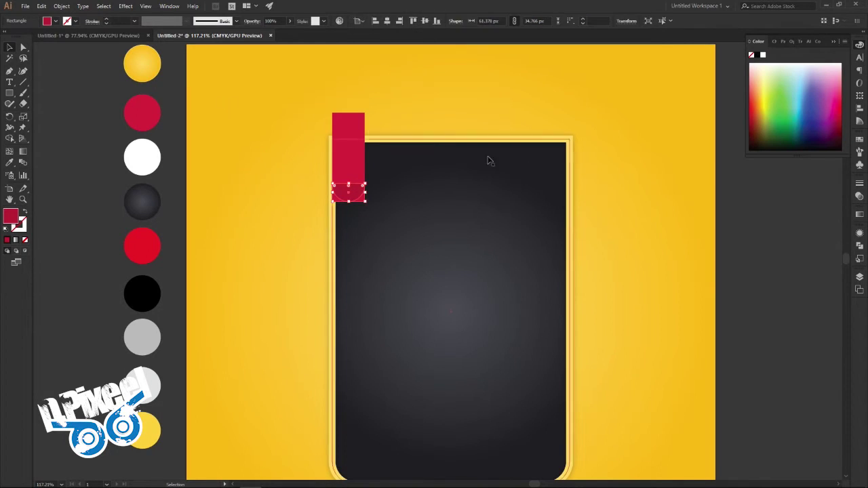
pyautogui.click(760, 210)
pyautogui.click(346, 174)
pyautogui.moveTo(349, 202); pyautogui.dragTo(349, 184)
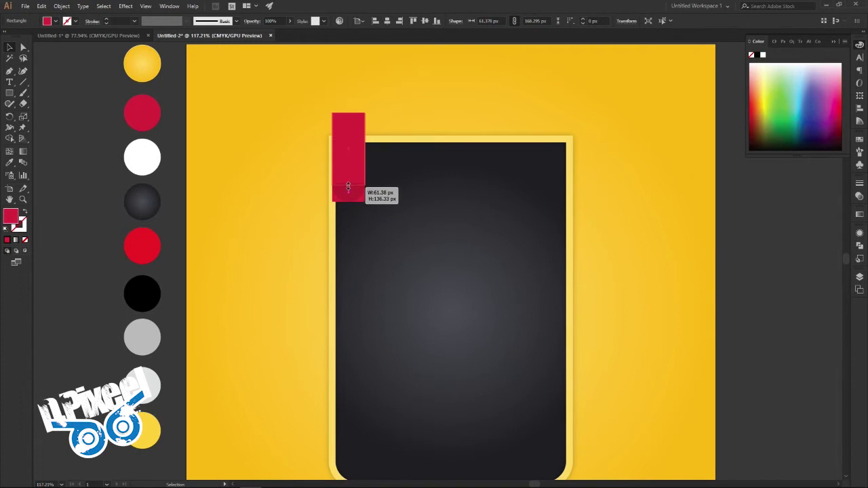
# Group the crimson rectangle with its rounded tip and copy the group
pyautogui.click(753, 224)
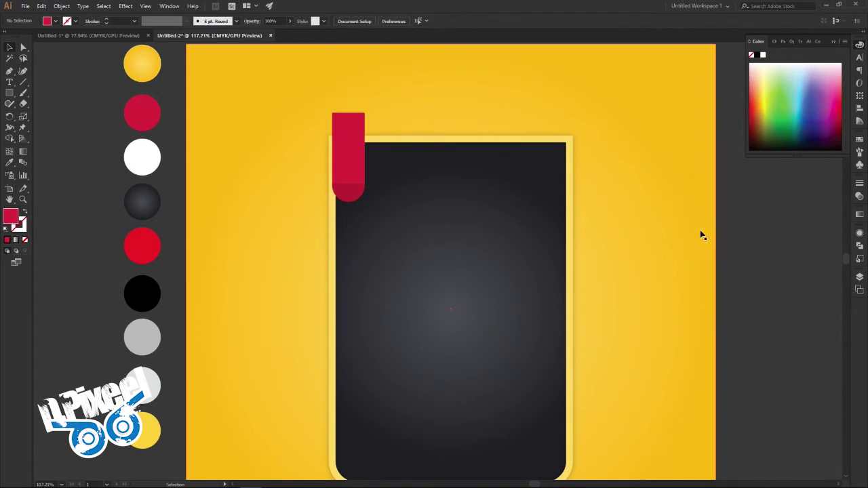
pyautogui.click(346, 182)
pyautogui.click(776, 217)
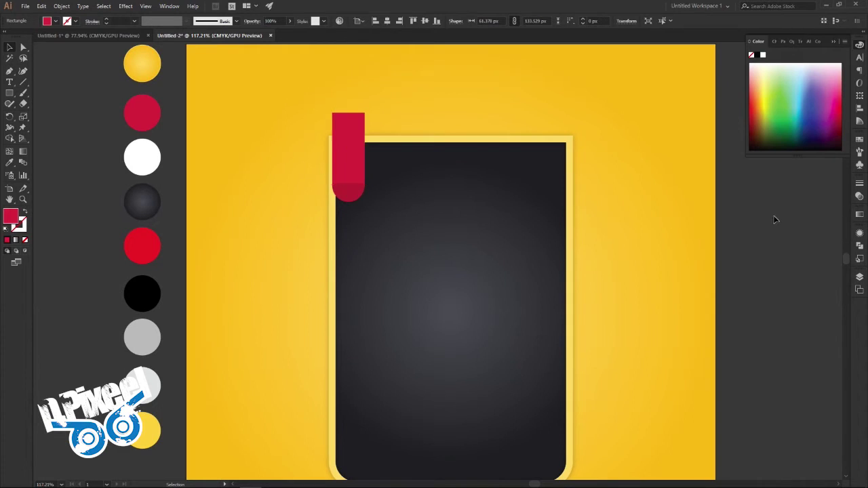
pyautogui.click(353, 169)
pyautogui.keyDown('shift'); pyautogui.click(352, 196); pyautogui.keyUp('shift')
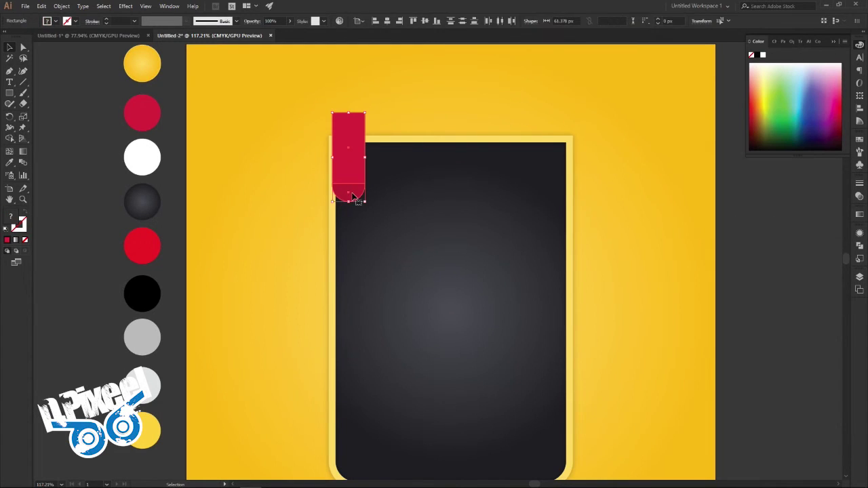
pyautogui.rightClick(352, 194)
pyautogui.click(377, 249)
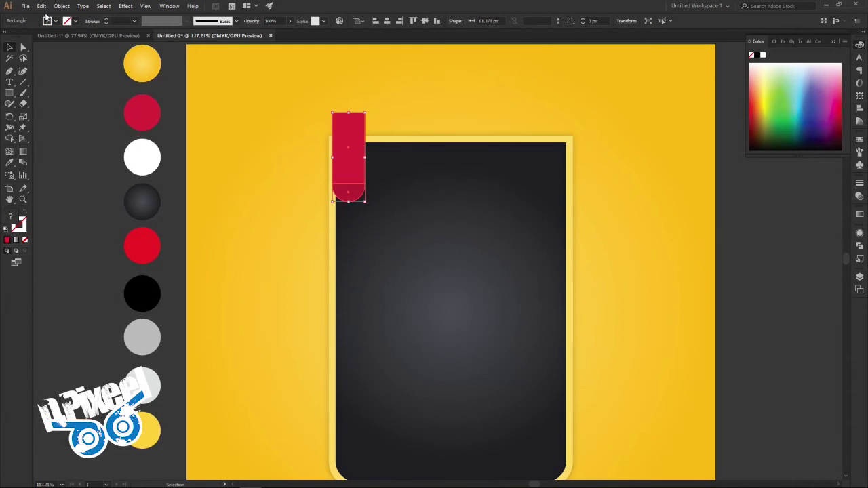
pyautogui.click(41, 6)
pyautogui.click(59, 49)
pyautogui.click(42, 6)
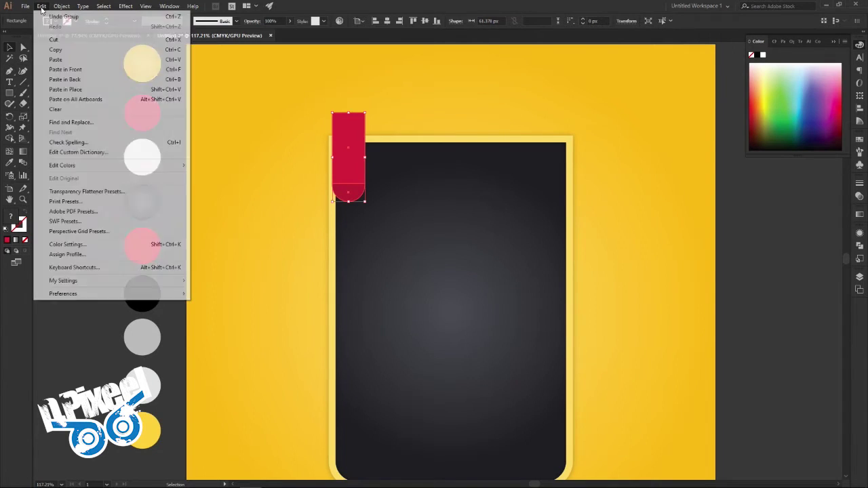
# Paste a copy of the red stripe and move it just right of the original
pyautogui.click(63, 70)
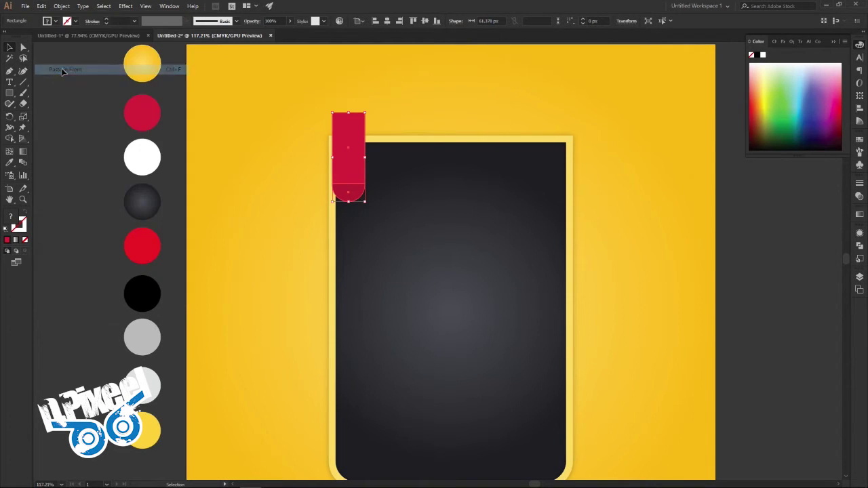
pyautogui.moveTo(349, 174); pyautogui.dragTo(381, 183)
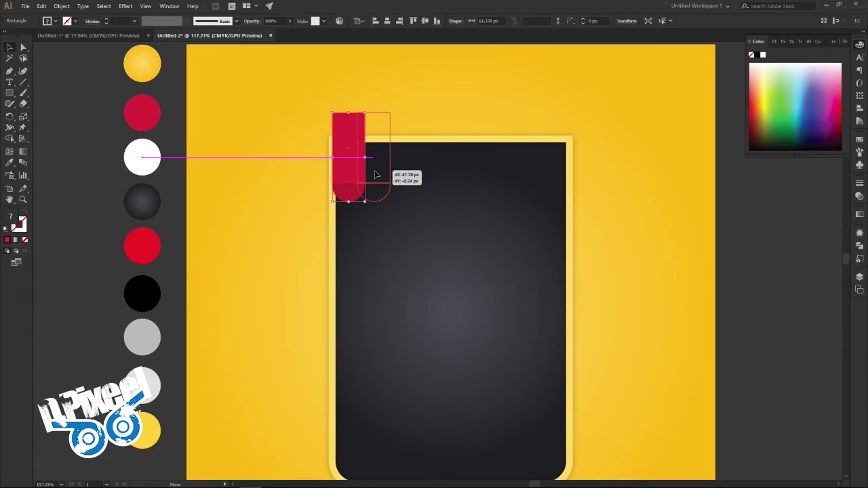
pyautogui.click(95, 206)
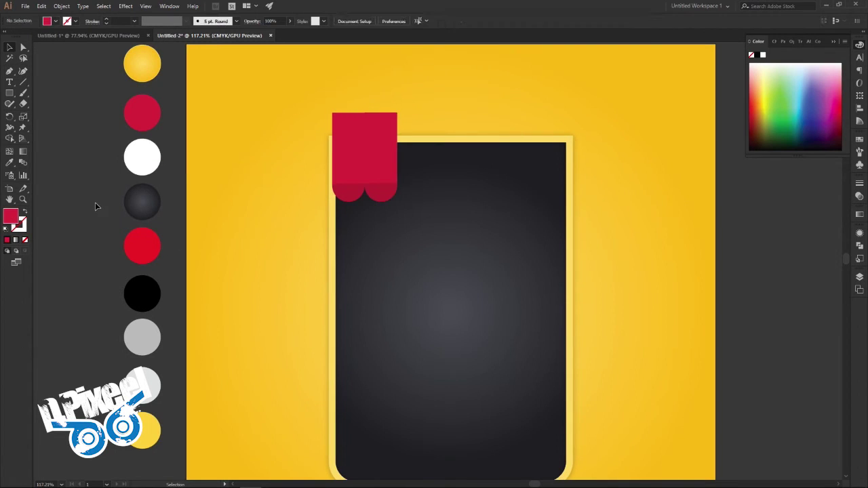
# Recolour the copy's strip light grey and its rounded tip darker grey
pyautogui.doubleClick(395, 166)
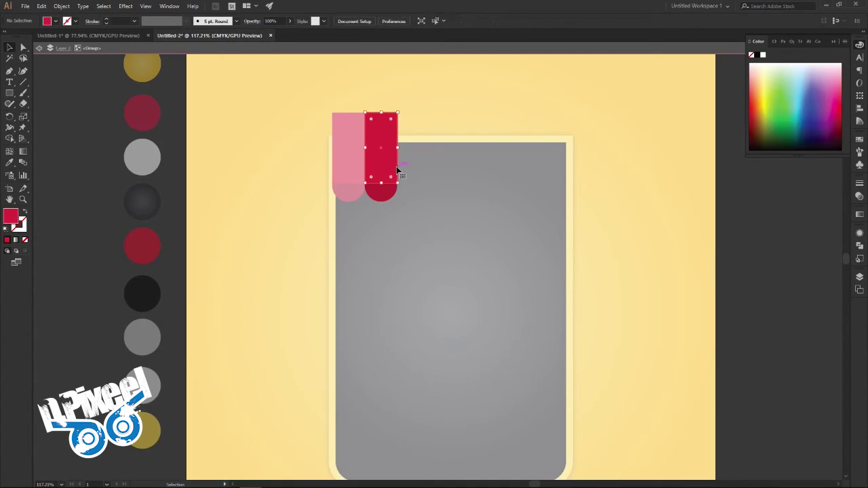
pyautogui.click(9, 163)
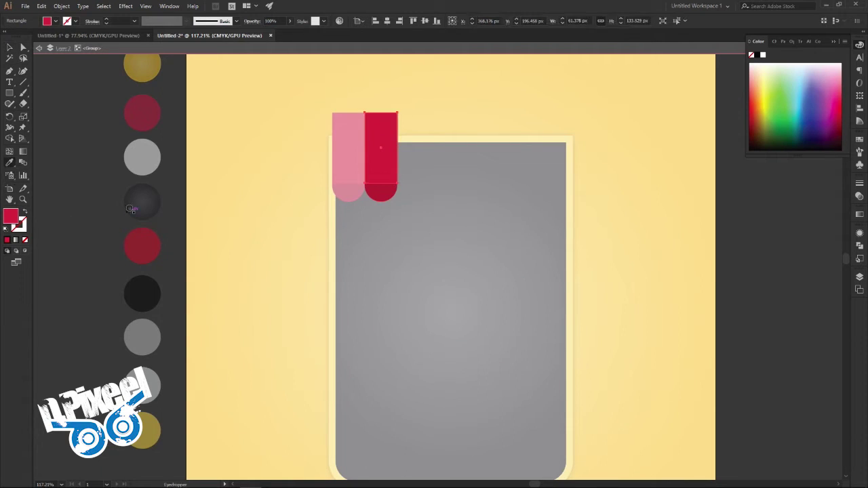
pyautogui.click(147, 379)
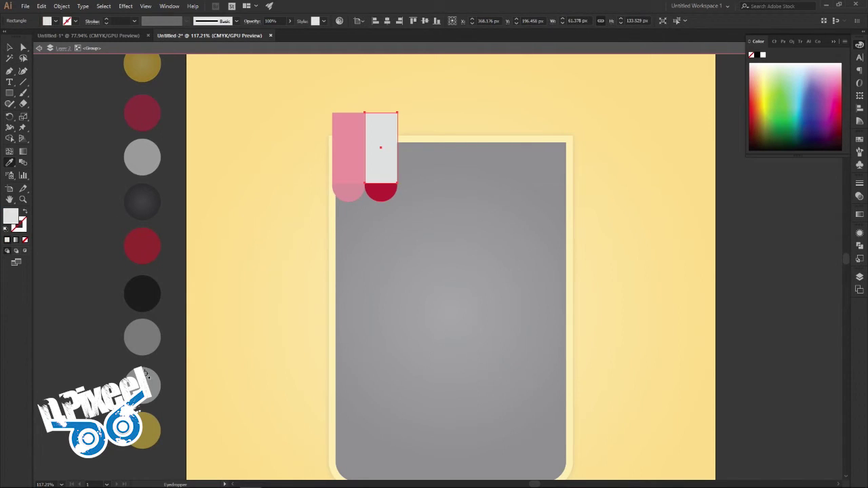
pyautogui.click(8, 48)
pyautogui.click(370, 197)
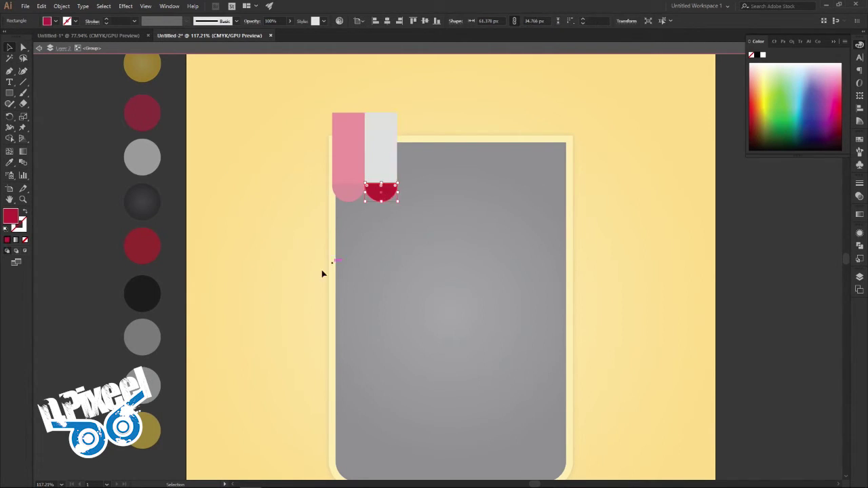
pyautogui.click(10, 162)
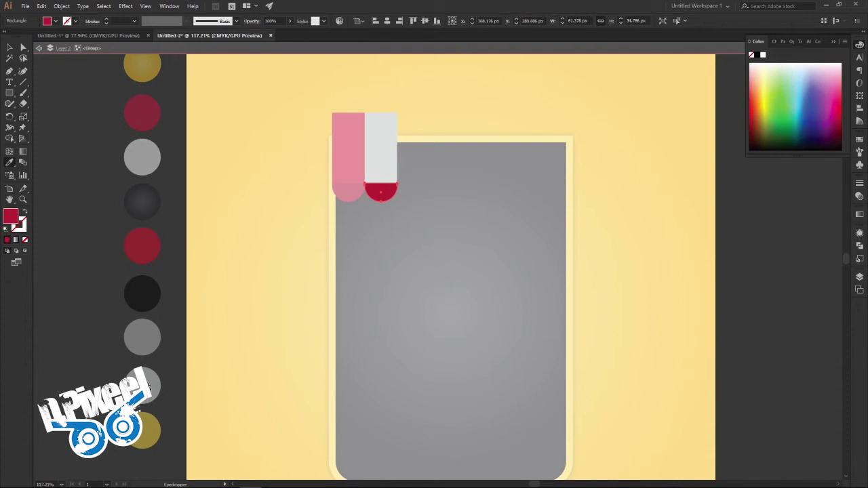
pyautogui.click(145, 341)
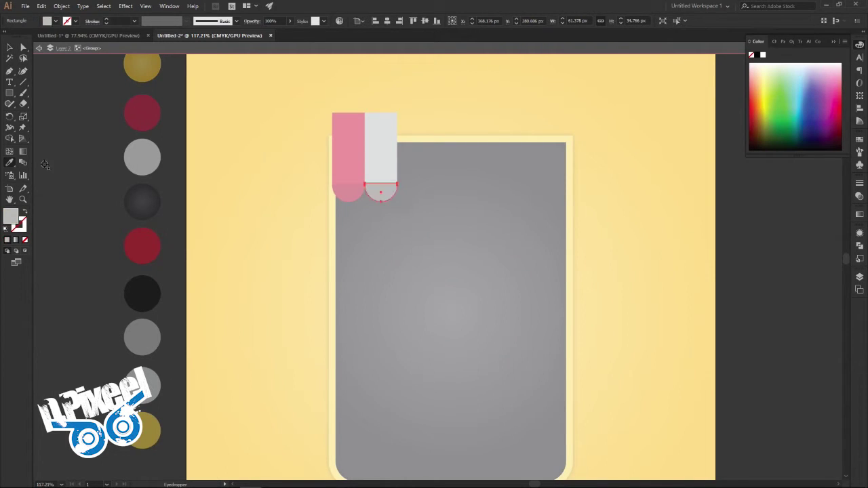
pyautogui.click(9, 47)
pyautogui.click(64, 91)
pyautogui.click(388, 178)
pyautogui.click(352, 170)
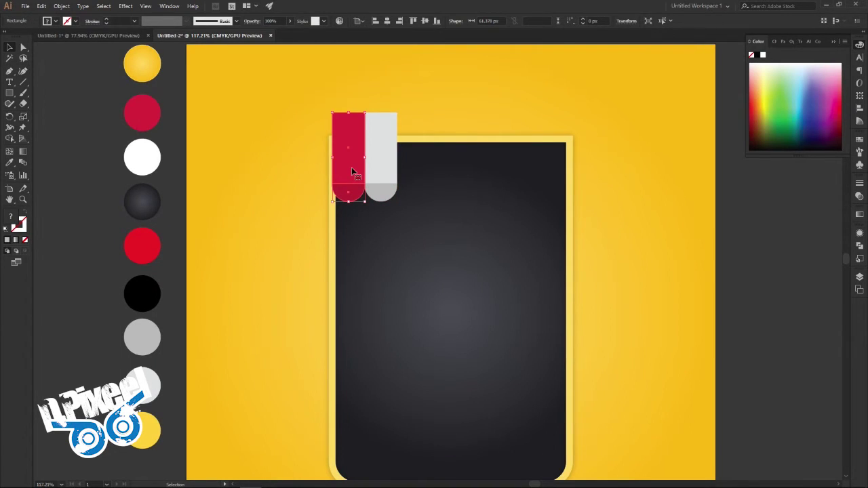
# Paste a red strip copy in back and place it right of the grey strip
pyautogui.click(42, 6)
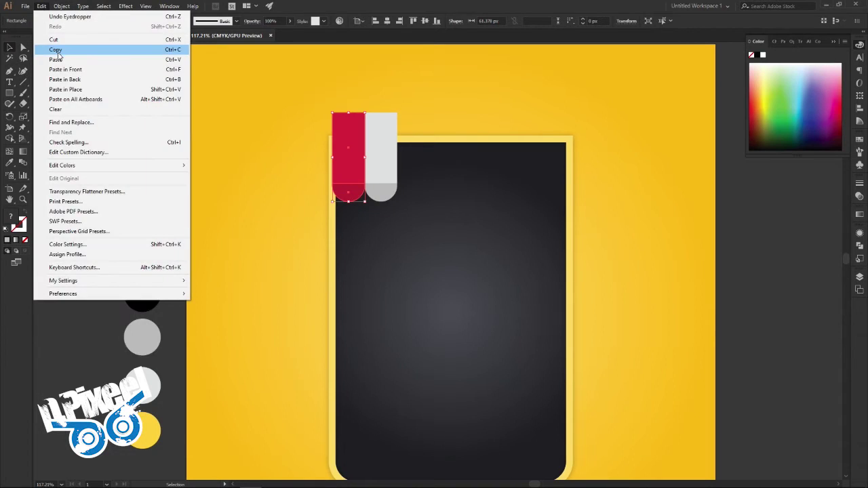
pyautogui.click(60, 54)
pyautogui.click(41, 7)
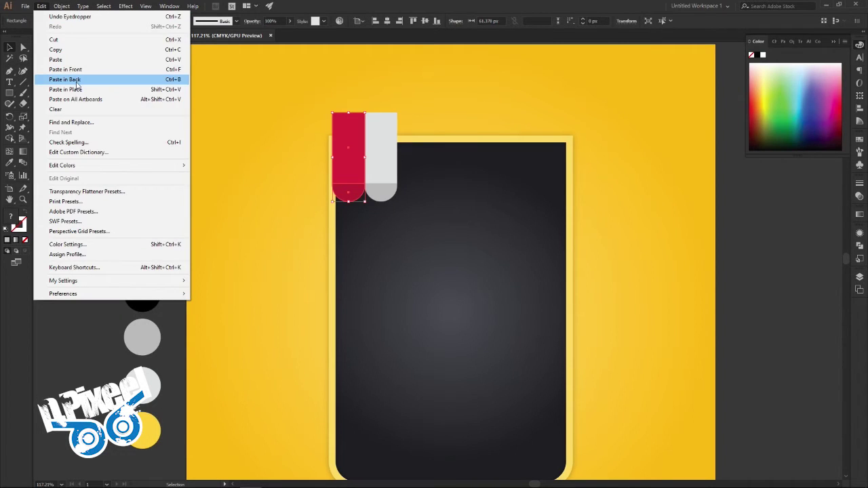
pyautogui.click(66, 80)
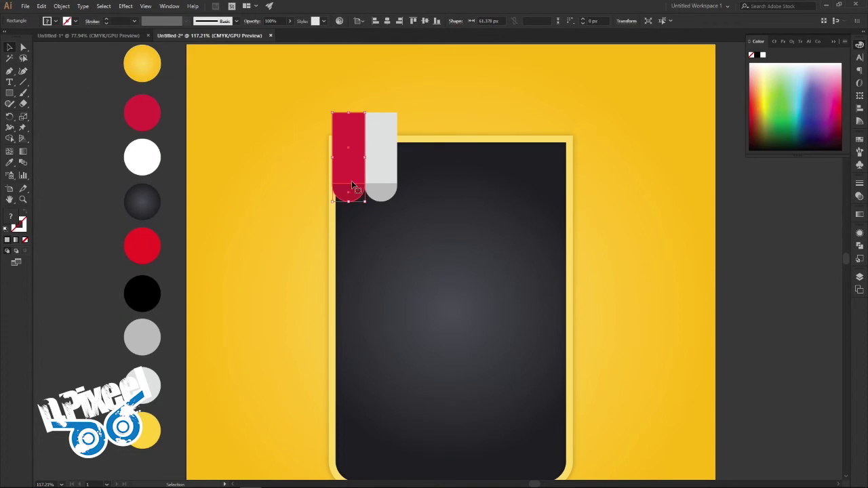
pyautogui.moveTo(352, 180); pyautogui.dragTo(418, 181)
# Duplicate the grey strip to the awning's right end, undoing a stray paste
pyautogui.press('a')
pyautogui.click(384, 182)
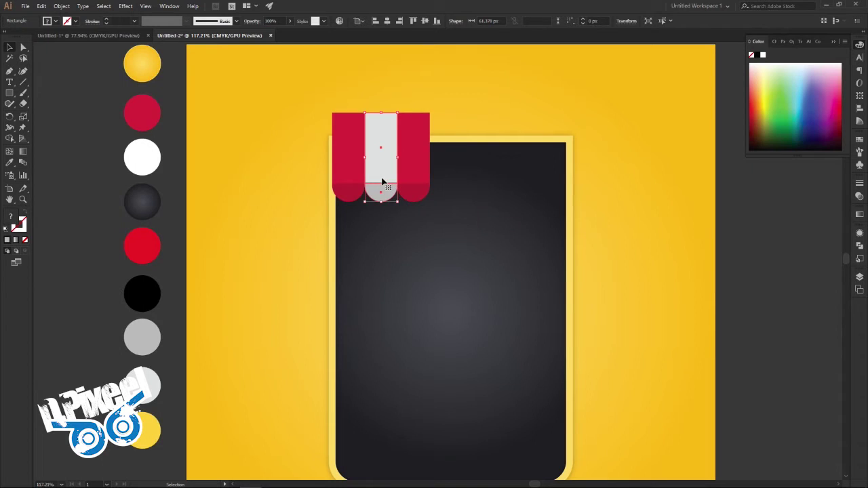
pyautogui.hotkey('ctrl', 'c')
pyautogui.hotkey('ctrl', 'v')
pyautogui.press('v')
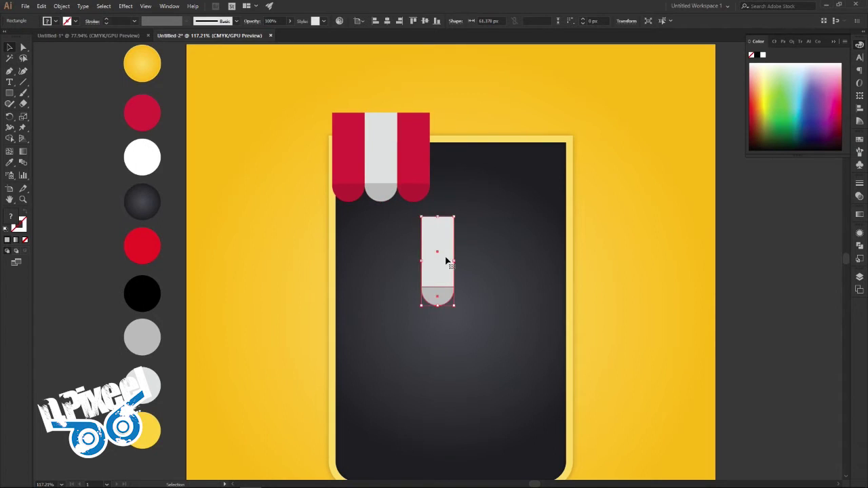
pyautogui.hotkey('ctrl', 'z')
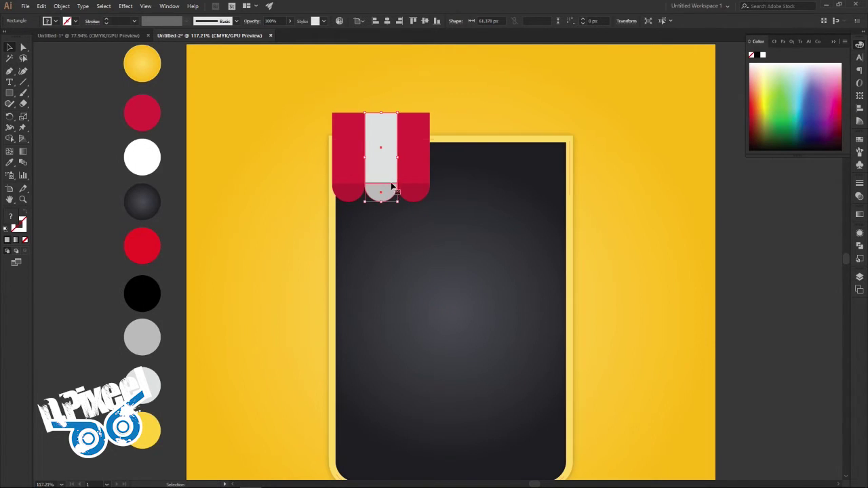
pyautogui.moveTo(383, 173)
pyautogui.mouseDown()
pyautogui.moveTo(445, 176)
pyautogui.moveTo(445, 183)
pyautogui.moveTo(480, 174)
pyautogui.mouseUp()
# Drag another grey strip copy after the last red strip, completing six stripes
pyautogui.press('a')
pyautogui.click(413, 179)
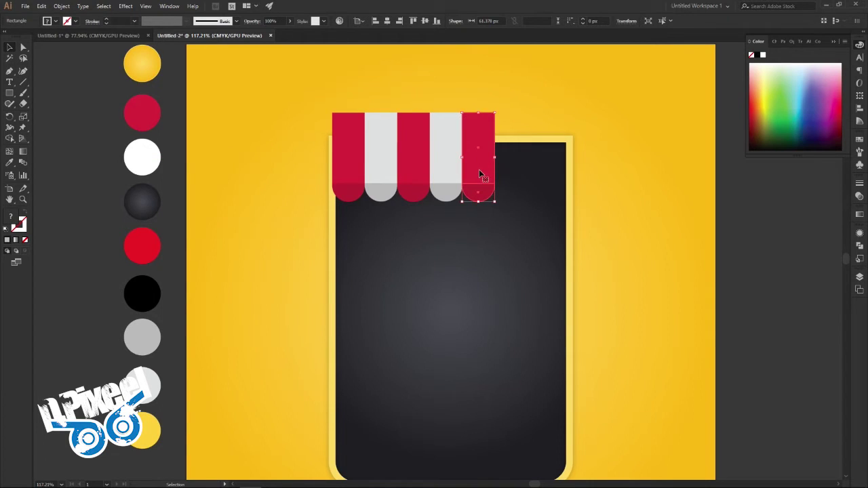
pyautogui.keyDown('ctrl'); pyautogui.click(440, 165); pyautogui.keyUp('ctrl')
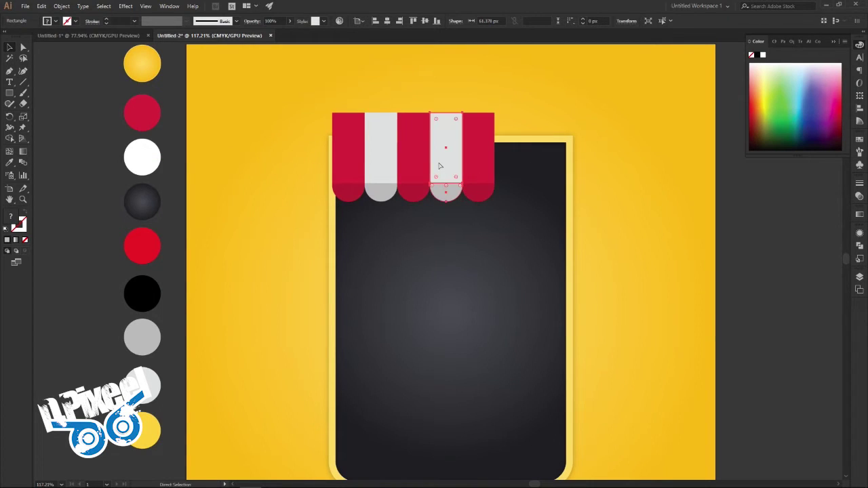
pyautogui.moveTo(440, 165); pyautogui.dragTo(514, 170)
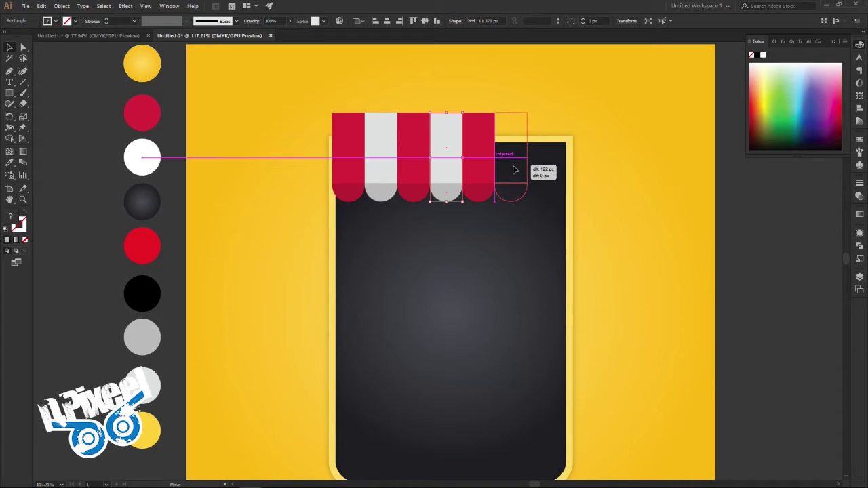
pyautogui.moveTo(514, 171); pyautogui.dragTo(514, 170)
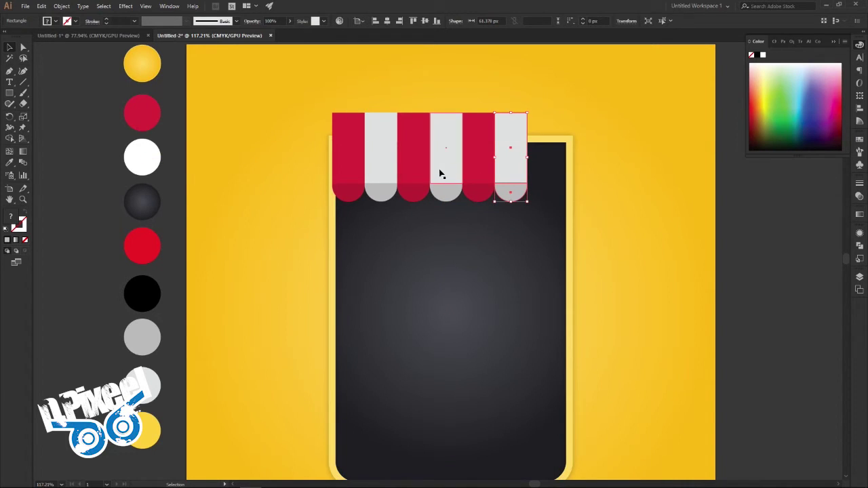
pyautogui.click(124, 36)
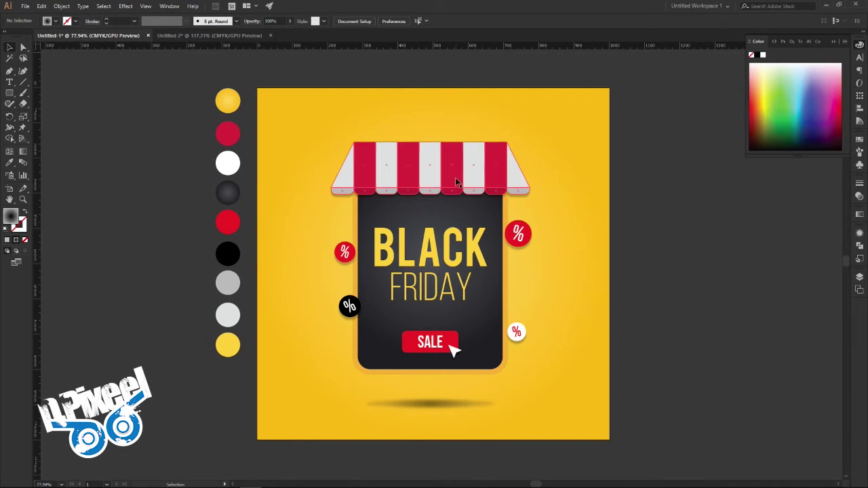
# Duplicate the fifth red strip to the awning's right end as a seventh stripe
pyautogui.click(221, 36)
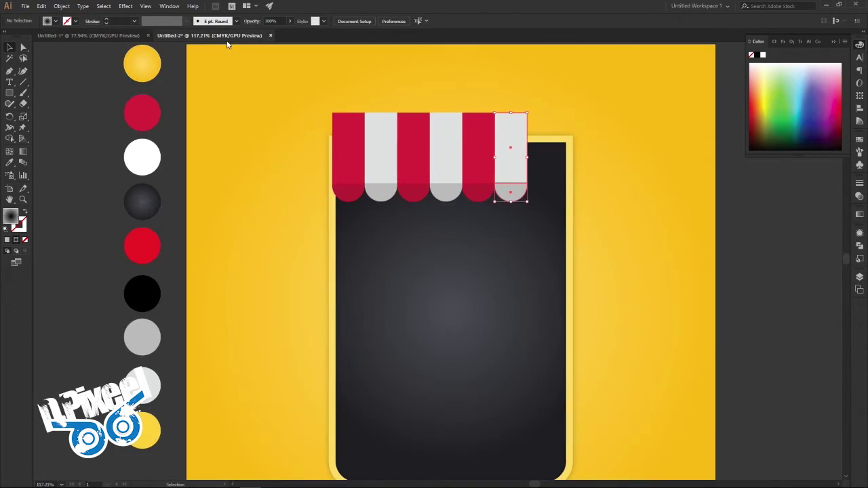
pyautogui.click(484, 179)
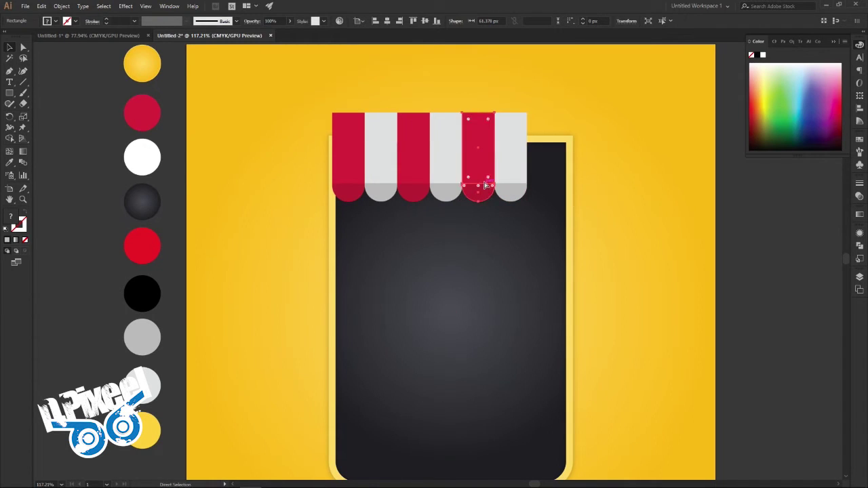
pyautogui.moveTo(481, 184); pyautogui.dragTo(542, 179)
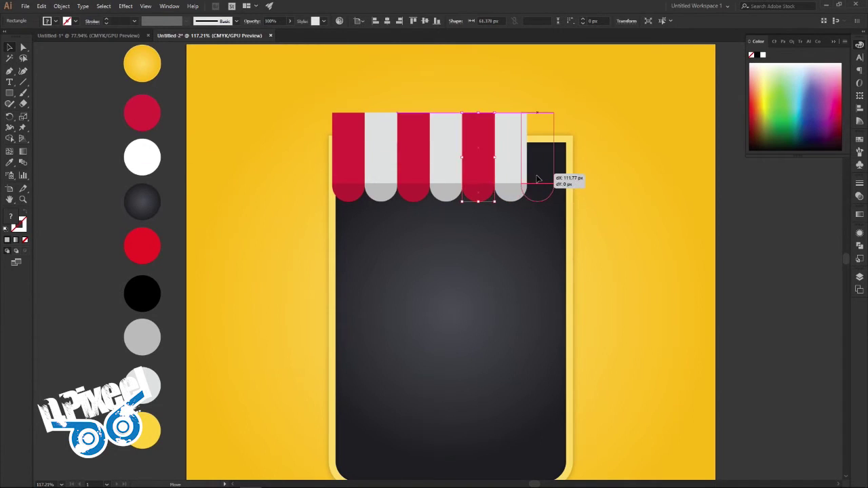
pyautogui.moveTo(542, 179); pyautogui.dragTo(542, 180)
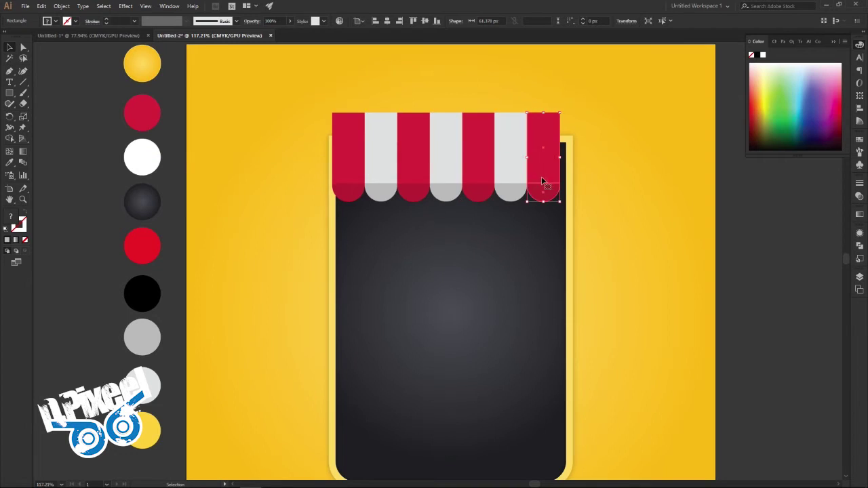
pyautogui.click(575, 219)
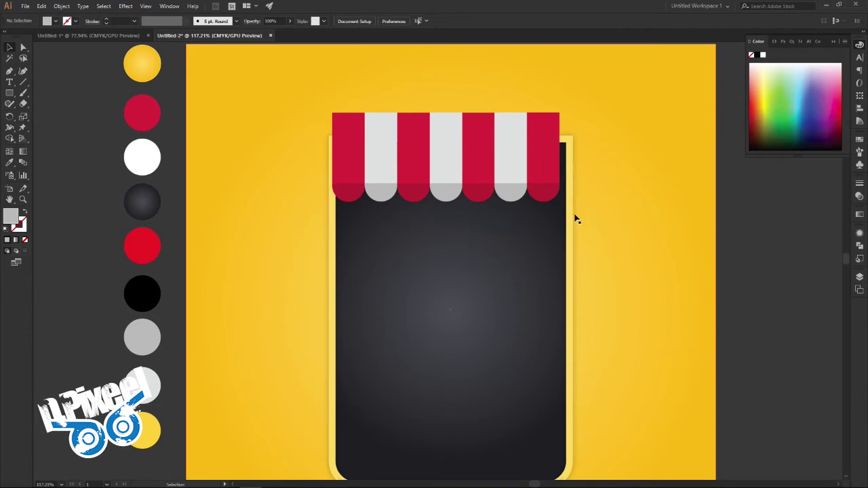
pyautogui.doubleClick(543, 197)
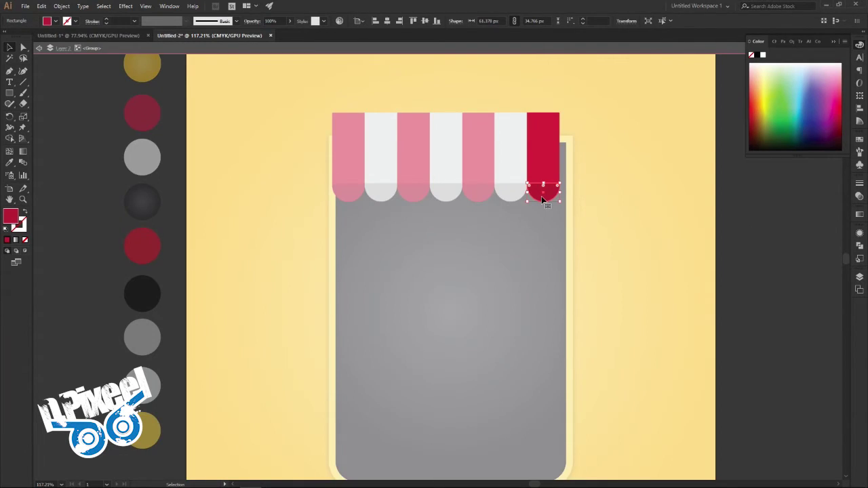
pyautogui.press('a')
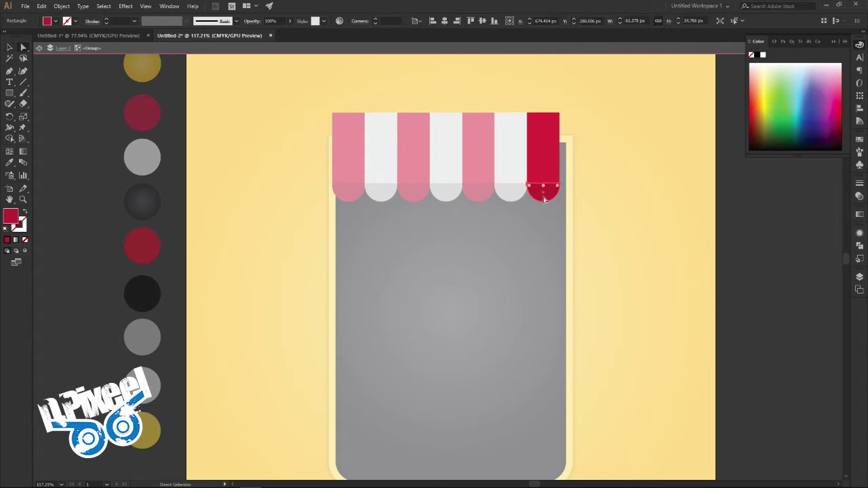
# Reshape the rightmost red scallop into a squarer tab with small rounded corners
pyautogui.click(359, 22)
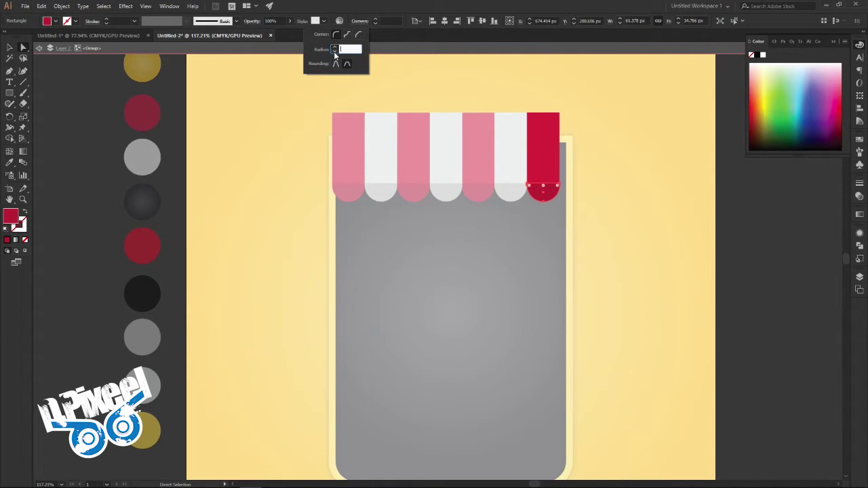
pyautogui.write('0')
pyautogui.press('Return')
pyautogui.click(335, 47)
pyautogui.click(335, 48)
pyautogui.click(556, 195)
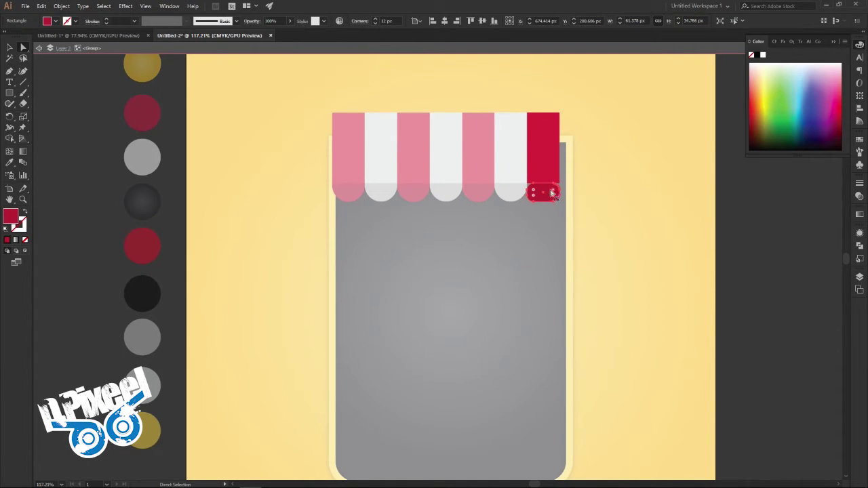
pyautogui.moveTo(534, 194); pyautogui.dragTo(530, 201)
# Compare with the reference design, recheck the right red tab, then exit the group and deselect
pyautogui.click(762, 217)
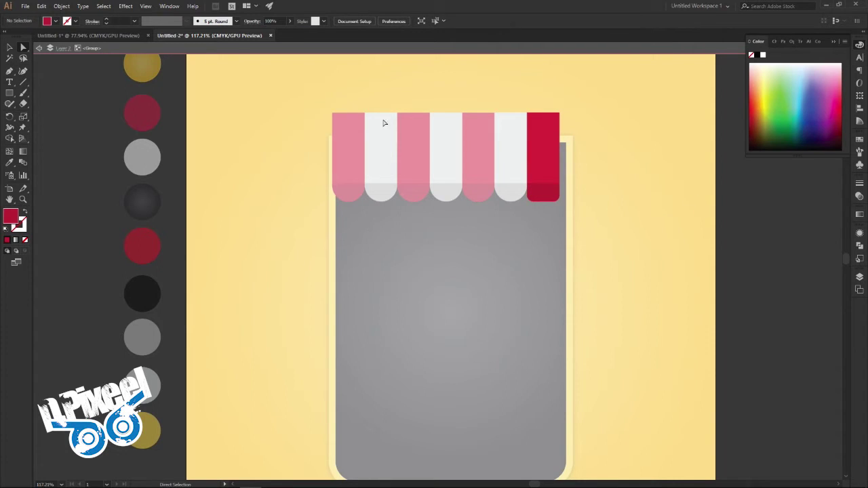
pyautogui.click(135, 38)
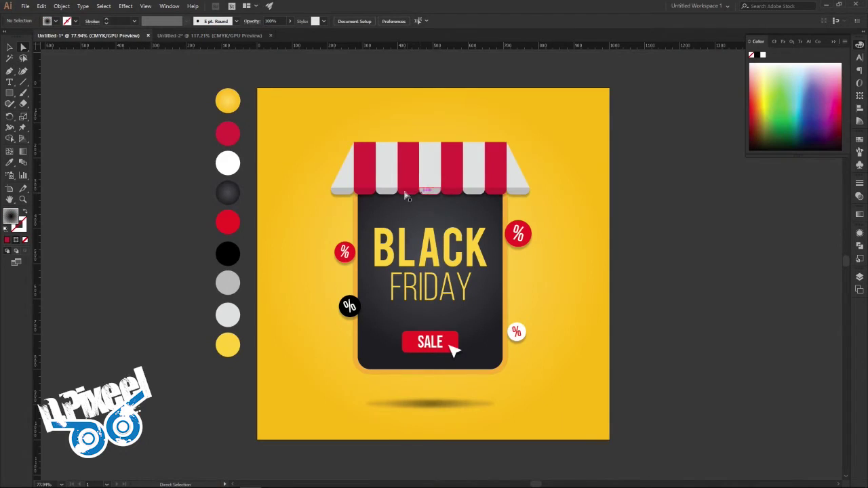
pyautogui.click(170, 36)
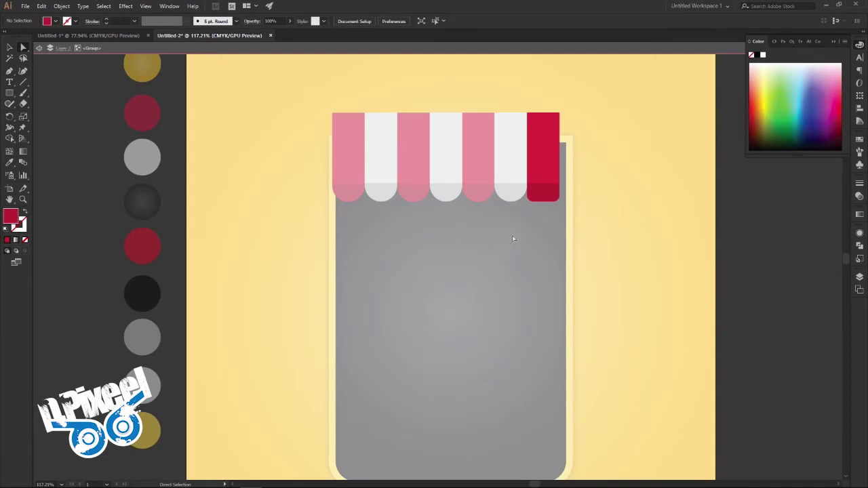
pyautogui.click(536, 201)
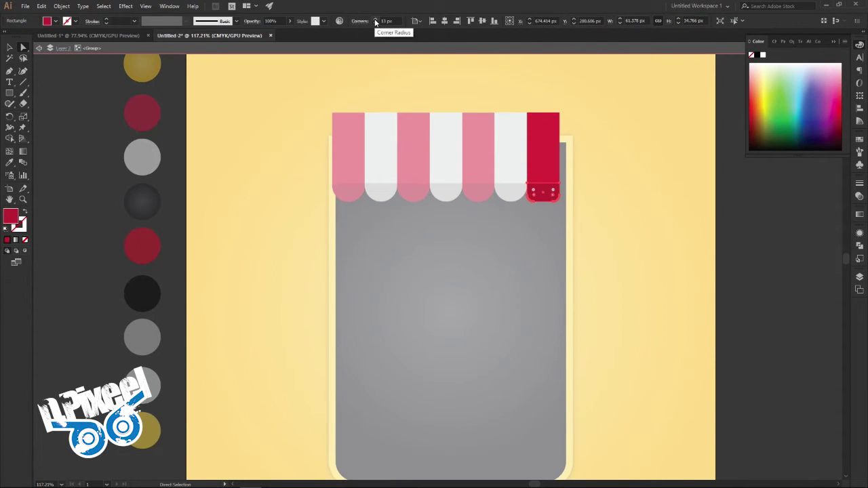
pyautogui.click(754, 205)
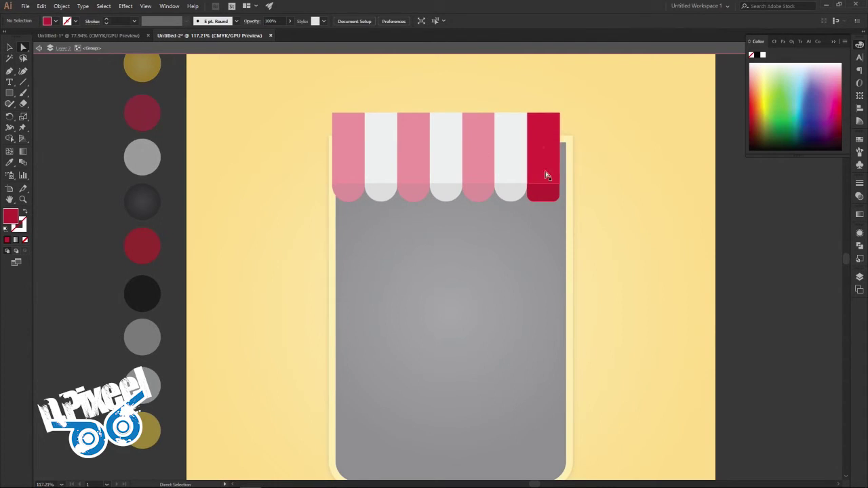
pyautogui.click(545, 193)
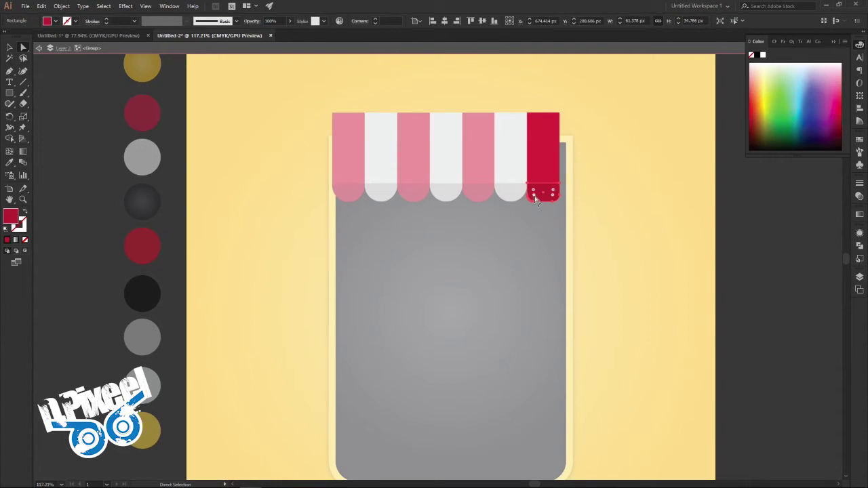
pyautogui.click(9, 48)
pyautogui.click(51, 71)
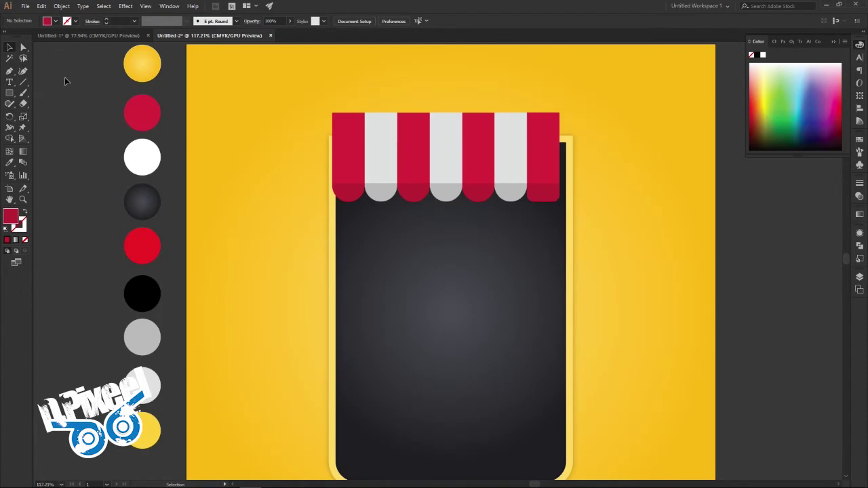
# Flatten the right grey scallop into a tab with 13 px rounded corners
pyautogui.click(517, 195)
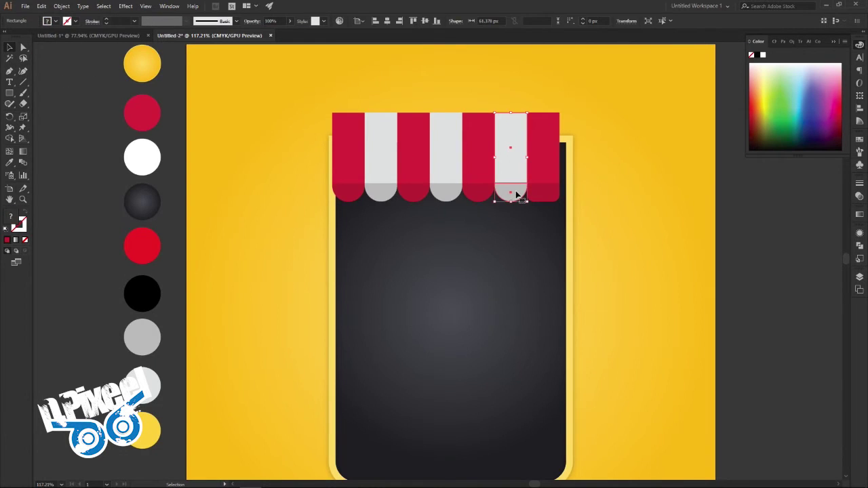
pyautogui.doubleClick(517, 194)
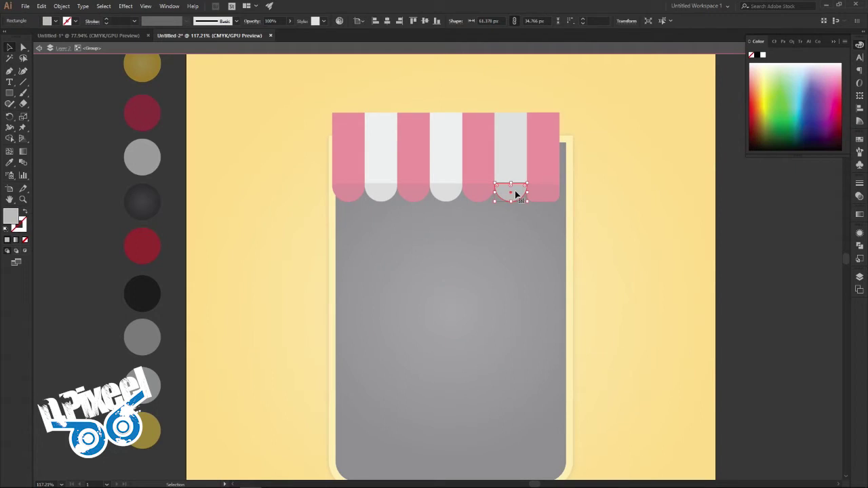
pyautogui.press('a')
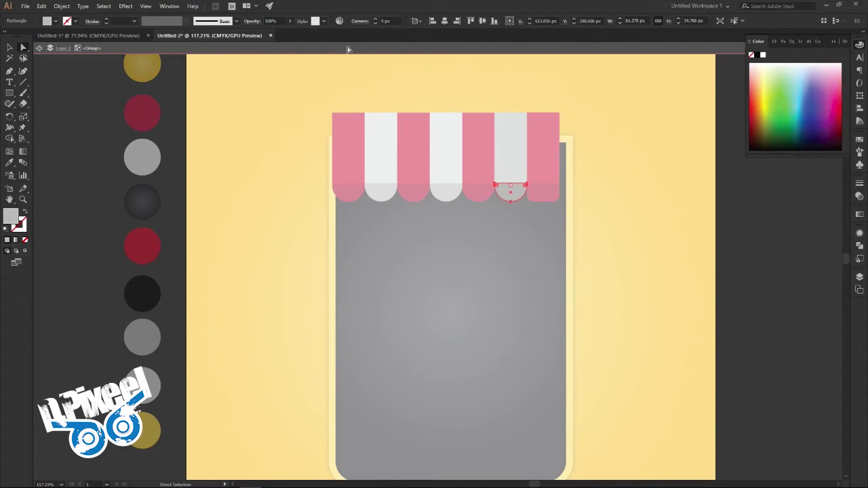
pyautogui.click(375, 19)
pyautogui.moveTo(526, 190); pyautogui.dragTo(517, 217)
pyautogui.moveTo(517, 217); pyautogui.dragTo(515, 195)
pyautogui.click(396, 21)
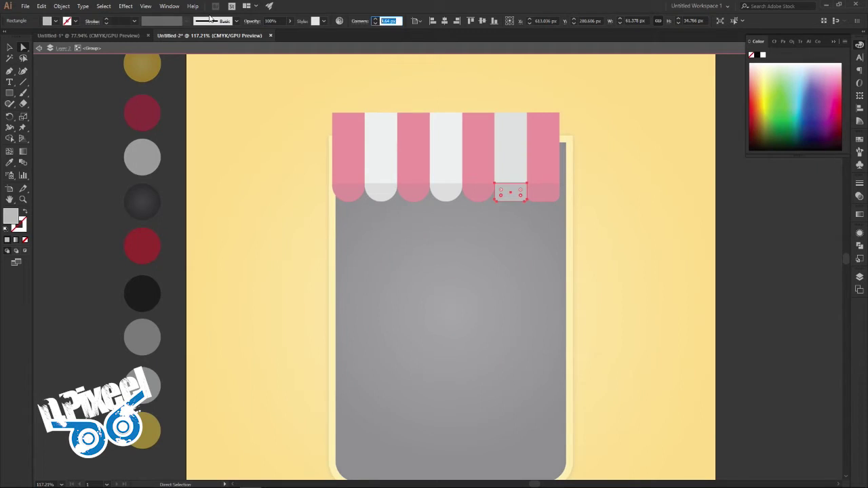
pyautogui.write('13')
pyautogui.press('Return')
# Set the neighbouring red scallop's corner radius to 13 px, then reduce it to about 4 px
pyautogui.press('Escape')
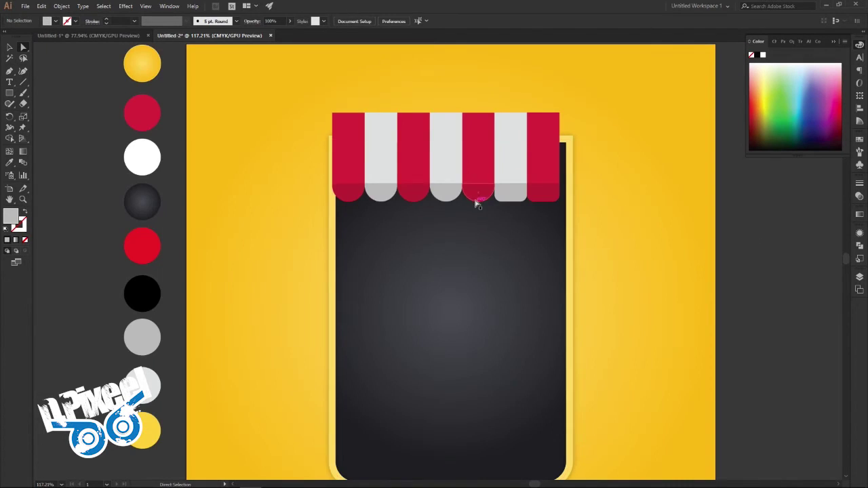
pyautogui.click(477, 196)
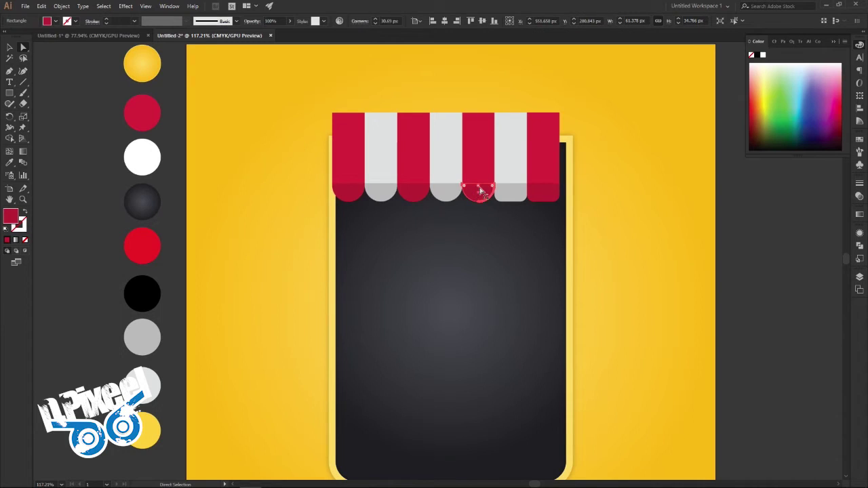
pyautogui.click(399, 20)
pyautogui.write('13')
pyautogui.press('Return')
pyautogui.click(396, 21)
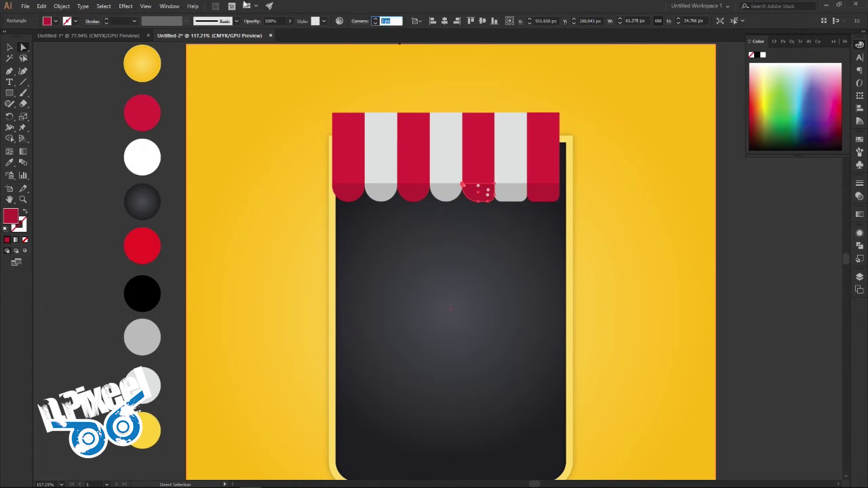
pyautogui.write('4')
pyautogui.press('Return')
pyautogui.click(477, 189)
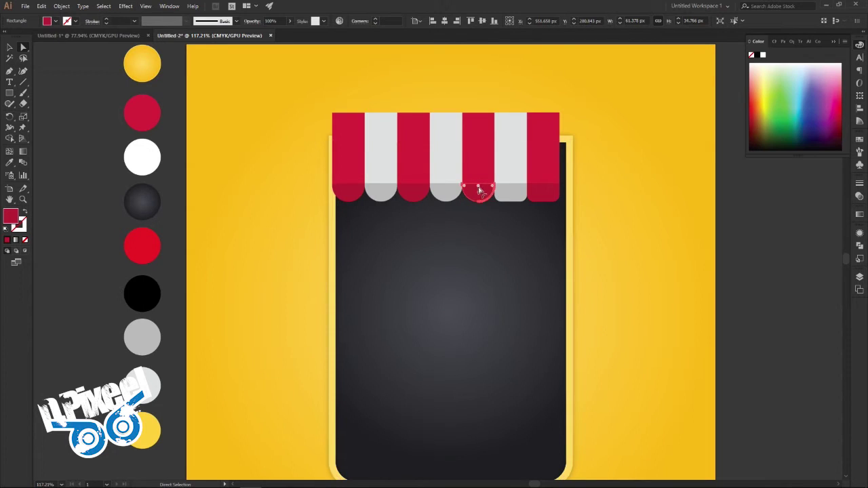
# Flatten the first grey and leftmost red scallops and round the leftmost red tab to 13 px
pyautogui.click(446, 193)
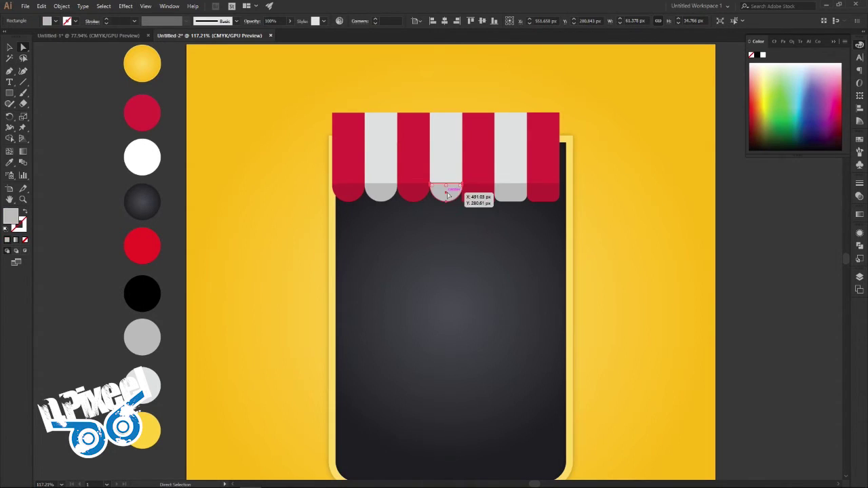
pyautogui.click(416, 192)
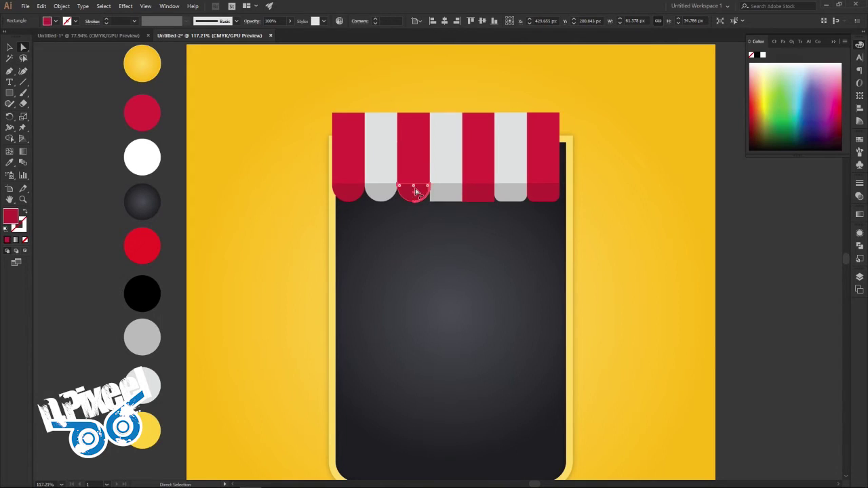
pyautogui.click(381, 193)
pyautogui.moveTo(384, 191); pyautogui.dragTo(383, 216)
pyautogui.click(350, 191)
pyautogui.moveTo(349, 191)
pyautogui.mouseDown()
pyautogui.moveTo(358, 206)
pyautogui.moveTo(345, 205)
pyautogui.mouseUp()
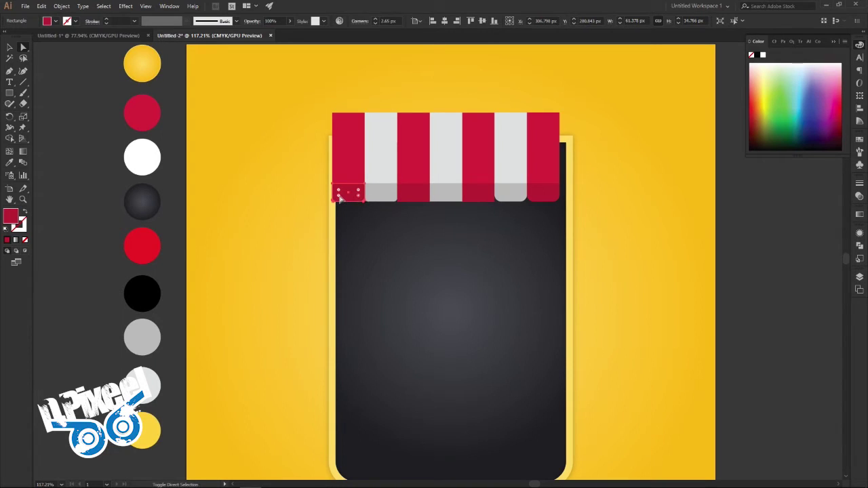
pyautogui.doubleClick(396, 21)
pyautogui.write('13')
pyautogui.press('Return')
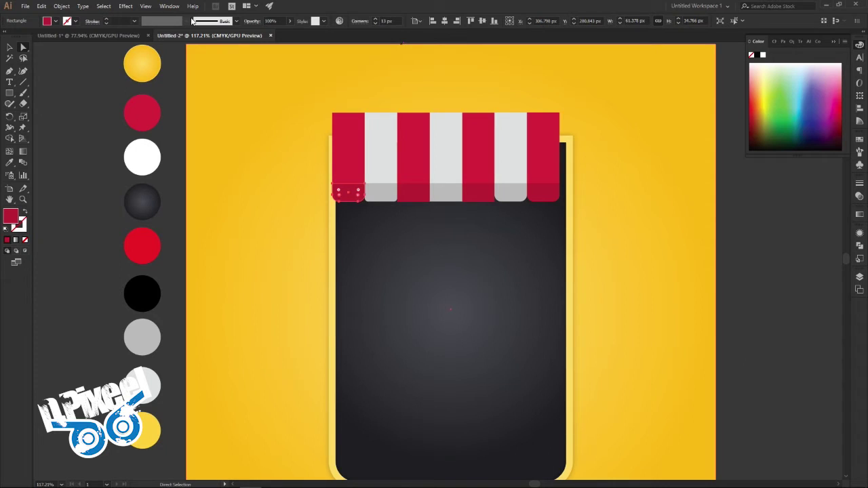
# Round the first grey tab and the second red tab to 13 px corners
pyautogui.click(382, 198)
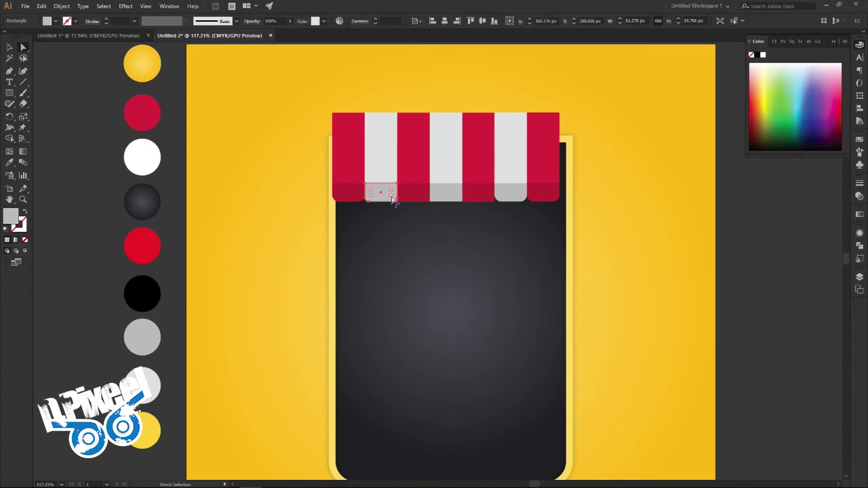
pyautogui.doubleClick(394, 21)
pyautogui.write('13')
pyautogui.press('Return')
pyautogui.click(456, 195)
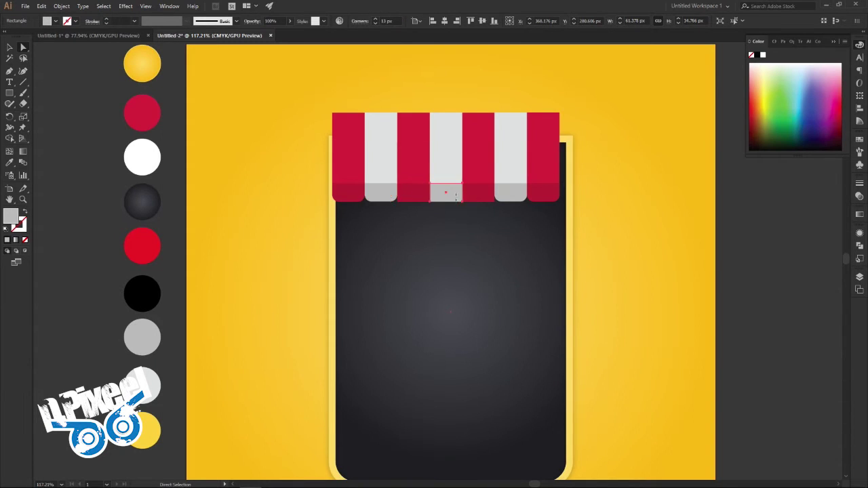
pyautogui.click(422, 195)
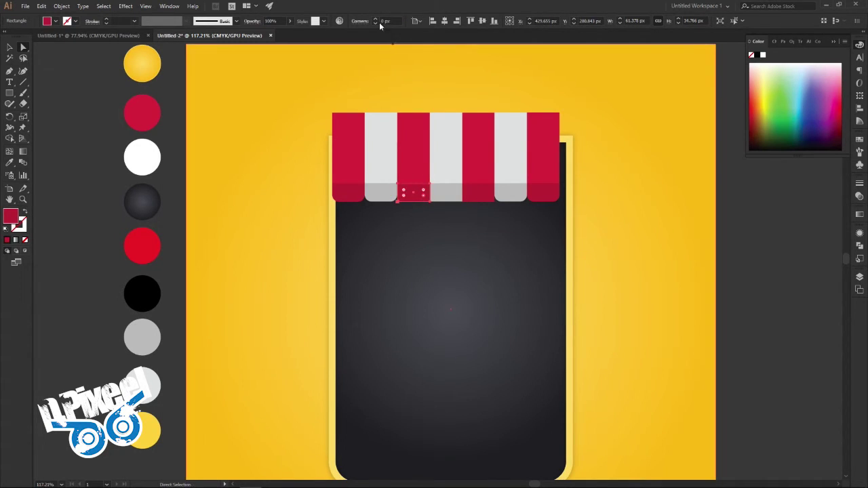
pyautogui.click(384, 20)
pyautogui.write('13')
pyautogui.press('Return')
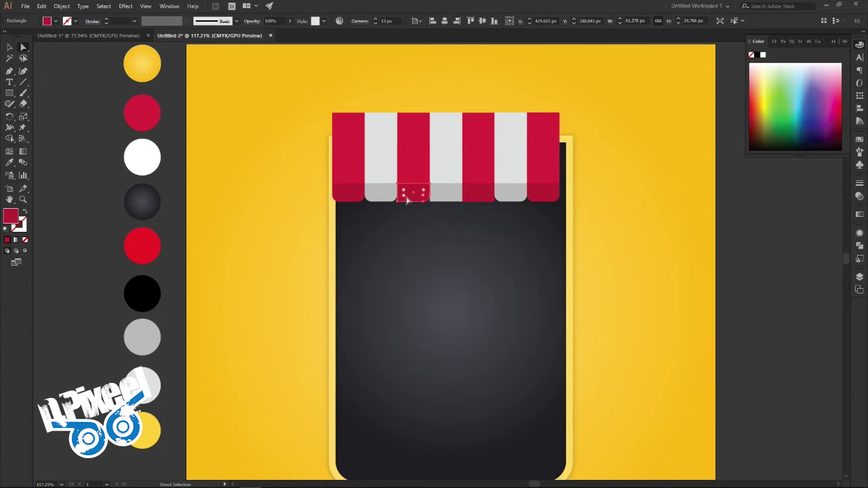
pyautogui.click(385, 20)
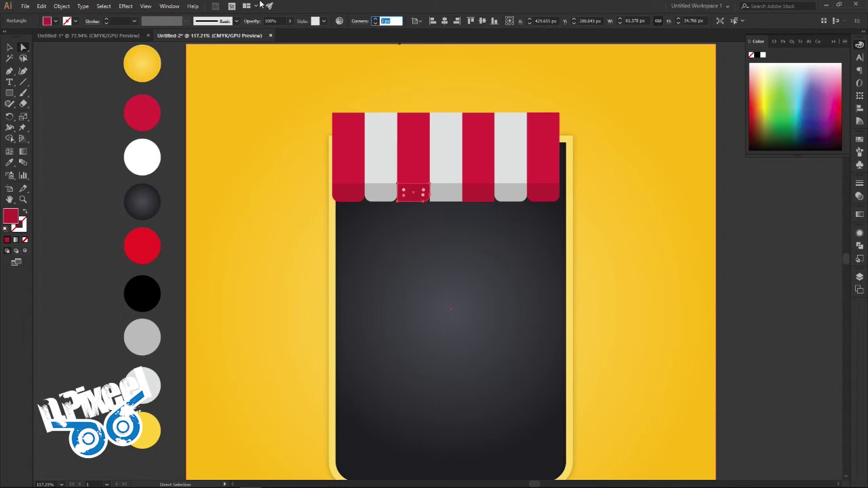
pyautogui.write('13')
pyautogui.press('.')
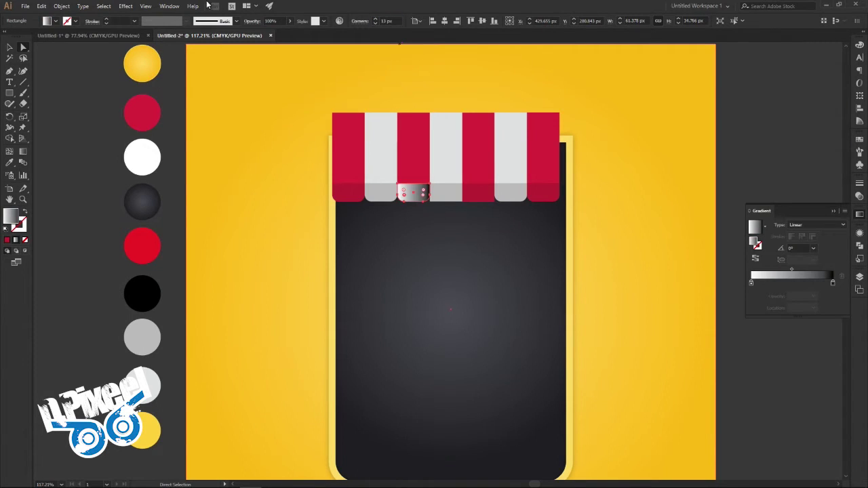
# Undo the stray gradient and give the middle grey and fifth red tabs 13 px corners
pyautogui.hotkey('ctrl', 'z')
pyautogui.click(459, 197)
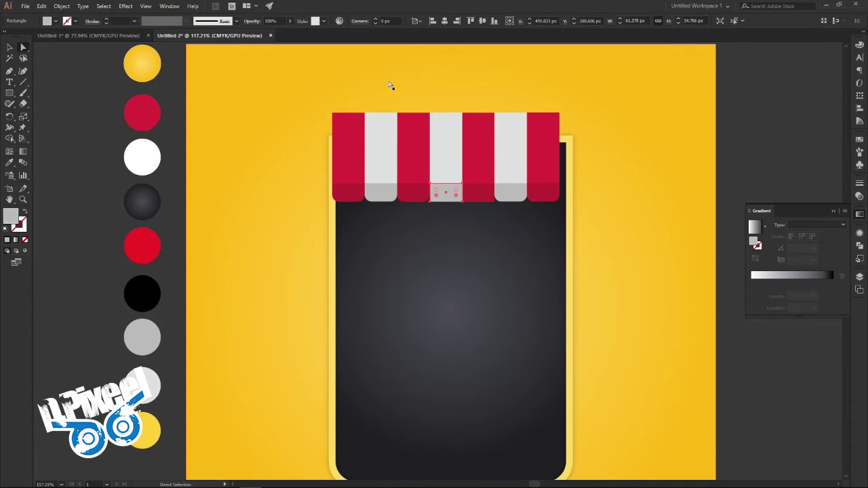
pyautogui.click(387, 21)
pyautogui.write('13')
pyautogui.press('Return')
pyautogui.click(479, 193)
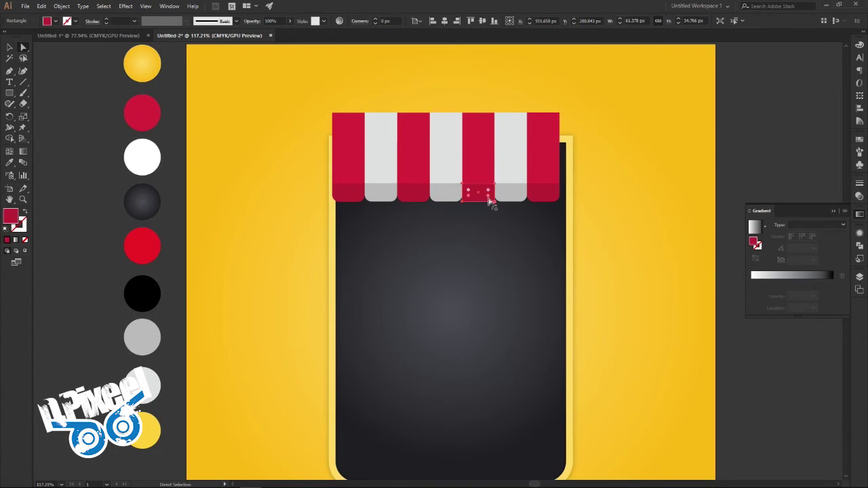
pyautogui.click(475, 206)
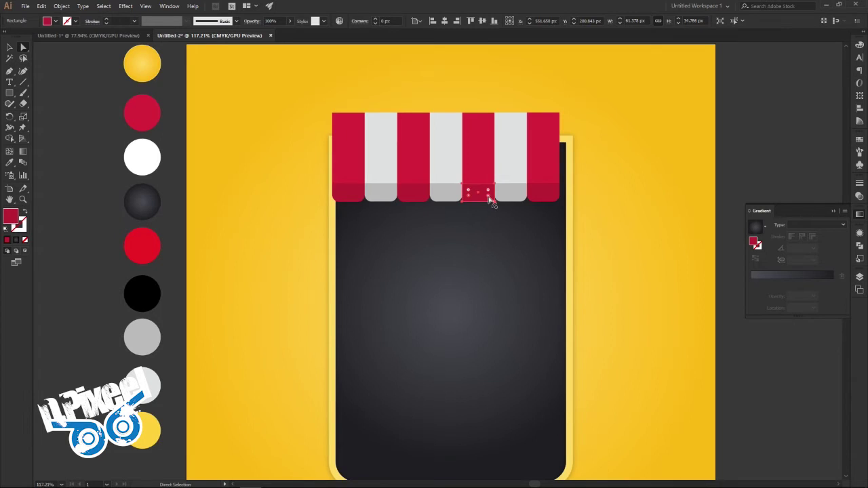
pyautogui.click(386, 21)
pyautogui.write('13')
pyautogui.press('Return')
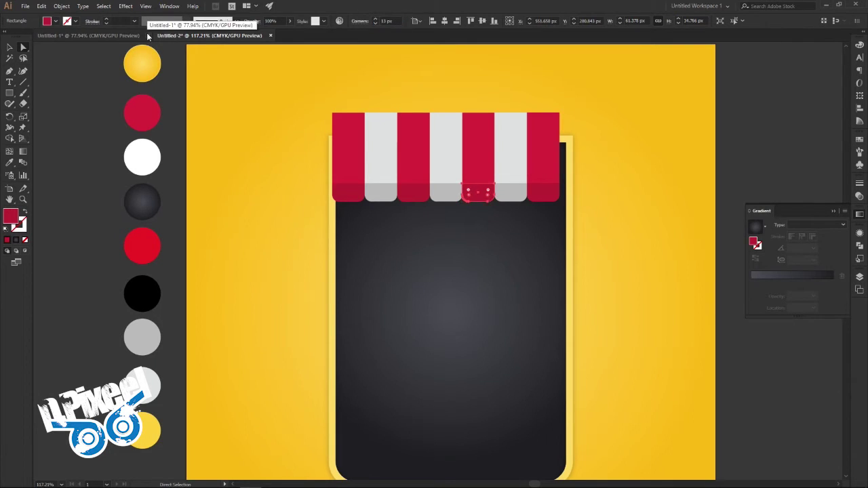
# Select all seven awning stripes and shorten the awning from its top edge
pyautogui.click(10, 47)
pyautogui.keyDown('shift'); pyautogui.click(551, 185); pyautogui.keyUp('shift')
pyautogui.keyDown('shift'); pyautogui.click(506, 165); pyautogui.keyUp('shift')
pyautogui.keyDown('shift'); pyautogui.click(479, 190); pyautogui.keyUp('shift')
pyautogui.keyDown('shift'); pyautogui.click(437, 188); pyautogui.keyUp('shift')
pyautogui.keyDown('shift'); pyautogui.click(412, 180); pyautogui.keyUp('shift')
pyautogui.keyDown('shift'); pyautogui.click(380, 175); pyautogui.keyUp('shift')
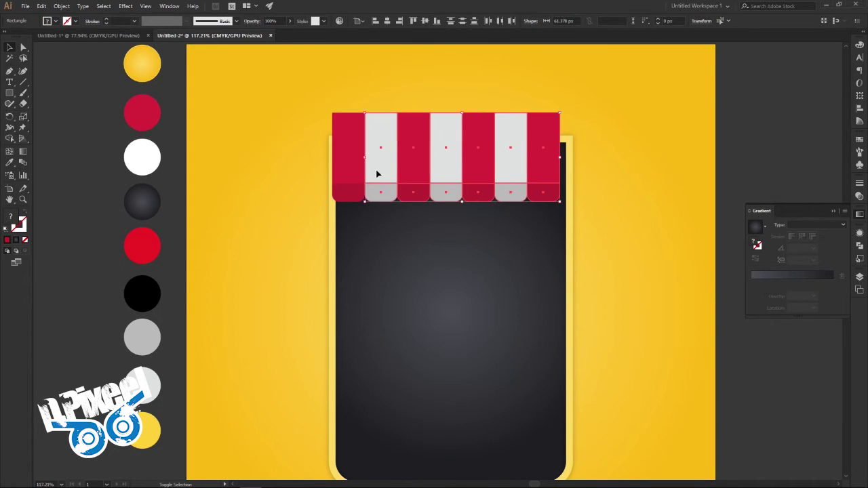
pyautogui.keyDown('shift'); pyautogui.click(342, 160); pyautogui.keyUp('shift')
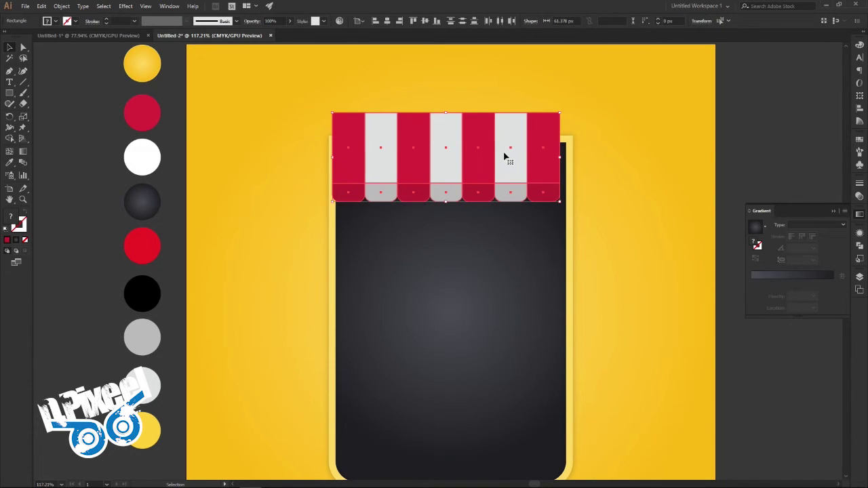
pyautogui.moveTo(448, 115); pyautogui.dragTo(447, 121)
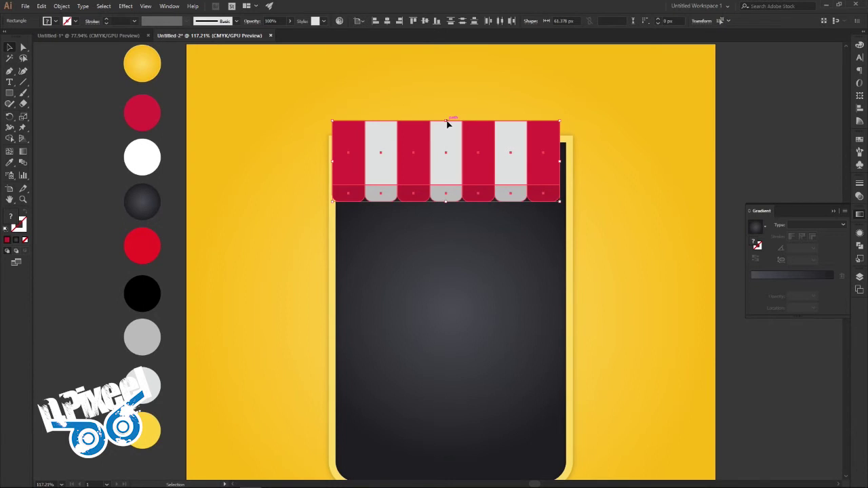
# After checking the reference, move the awning down onto the panel and widen it slightly
pyautogui.click(127, 36)
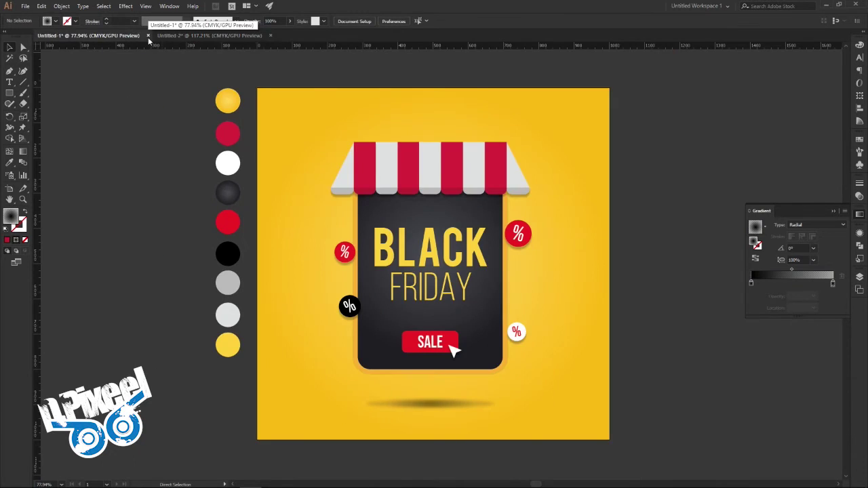
pyautogui.click(238, 35)
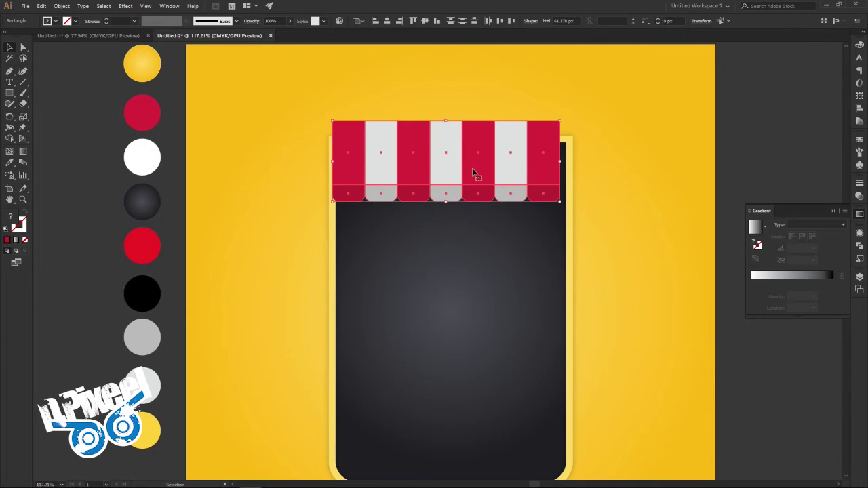
pyautogui.moveTo(475, 164); pyautogui.dragTo(474, 181)
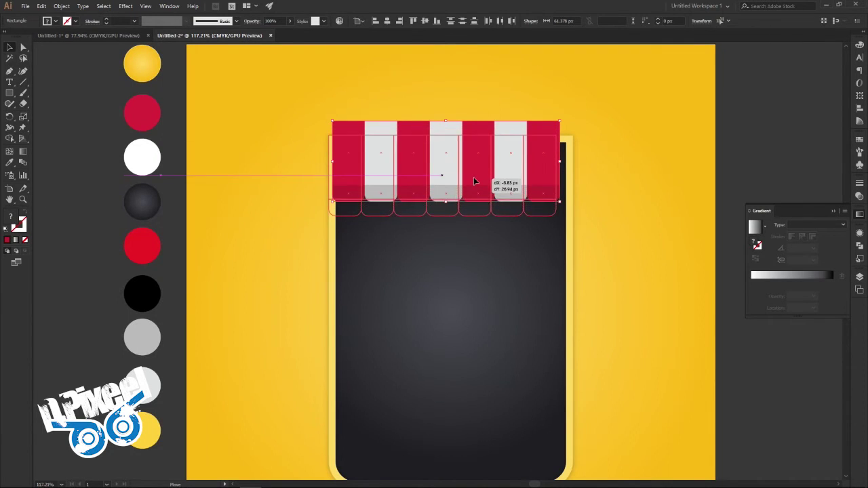
pyautogui.moveTo(557, 216); pyautogui.dragTo(572, 229)
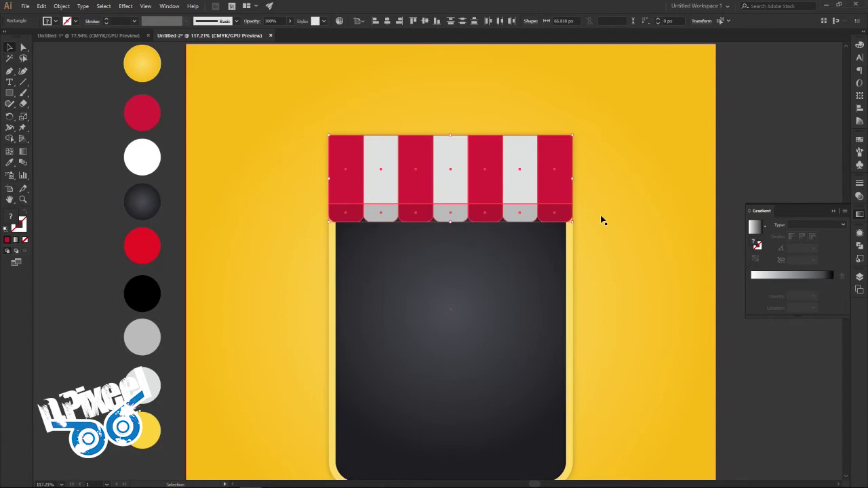
# Snap the rightmost stripe's edge flush with the panel's yellow rim, making the awning 461.353 px wide
pyautogui.scroll(5, 597, 197)
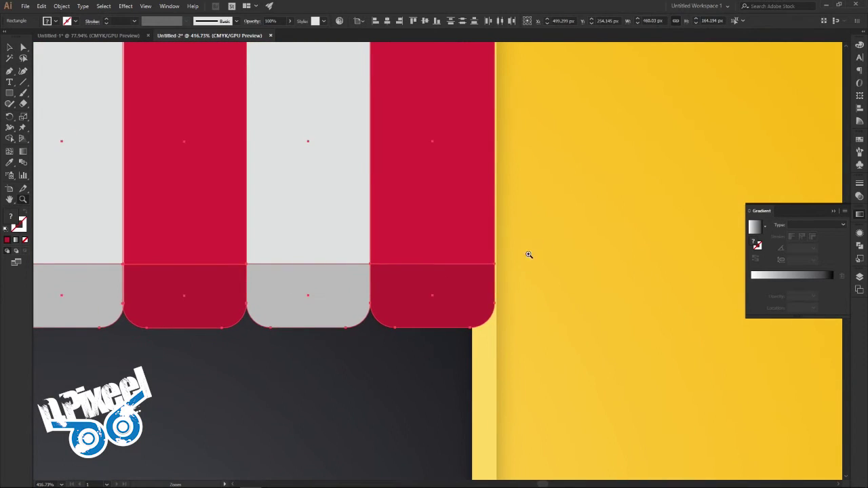
pyautogui.moveTo(495, 329); pyautogui.dragTo(499, 329)
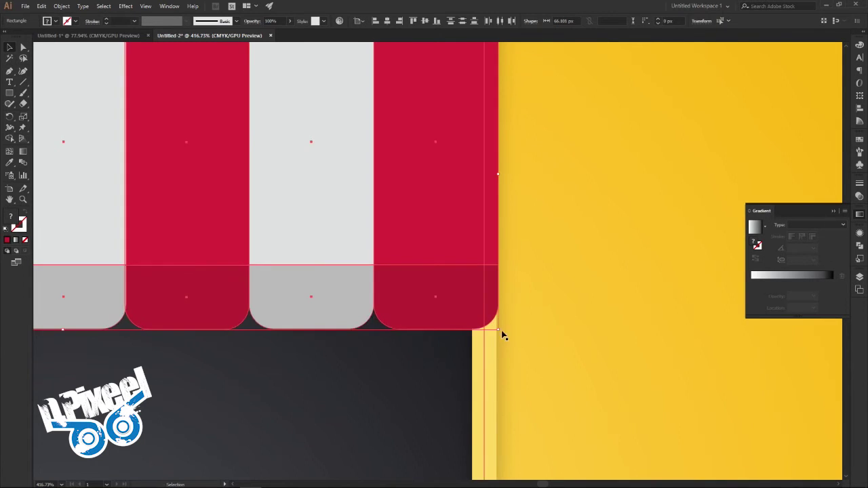
pyautogui.scroll(2, 554, 316)
pyautogui.scroll(2, 552, 326)
pyautogui.moveTo(533, 393); pyautogui.dragTo(541, 393)
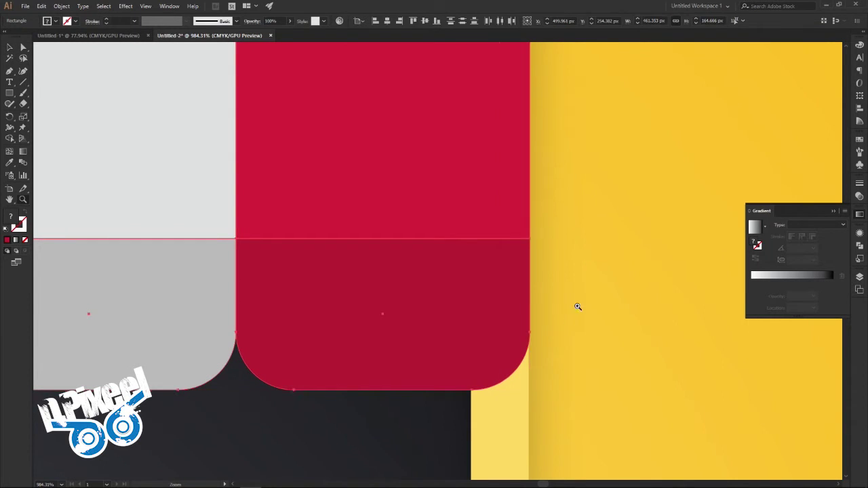
pyautogui.scroll(-4, 398, 270)
pyautogui.scroll(-2, 391, 272)
pyautogui.scroll(1, 427, 277)
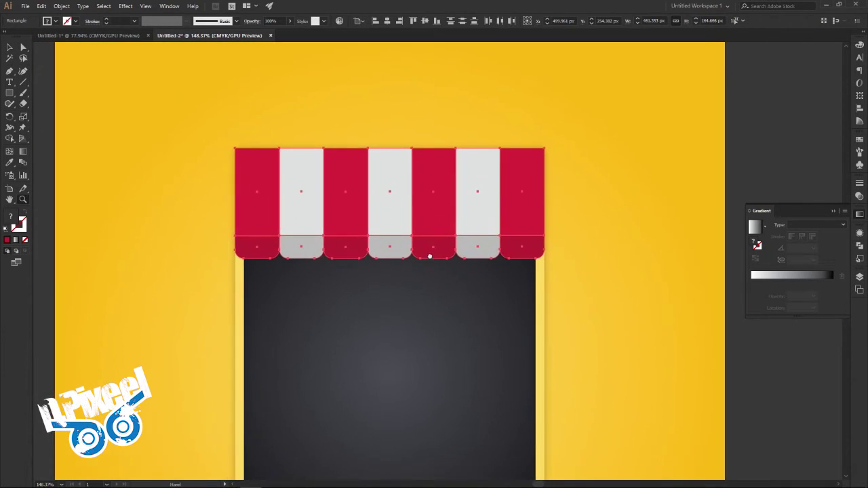
pyautogui.scroll(-2, 440, 249)
pyautogui.scroll(-1, 412, 281)
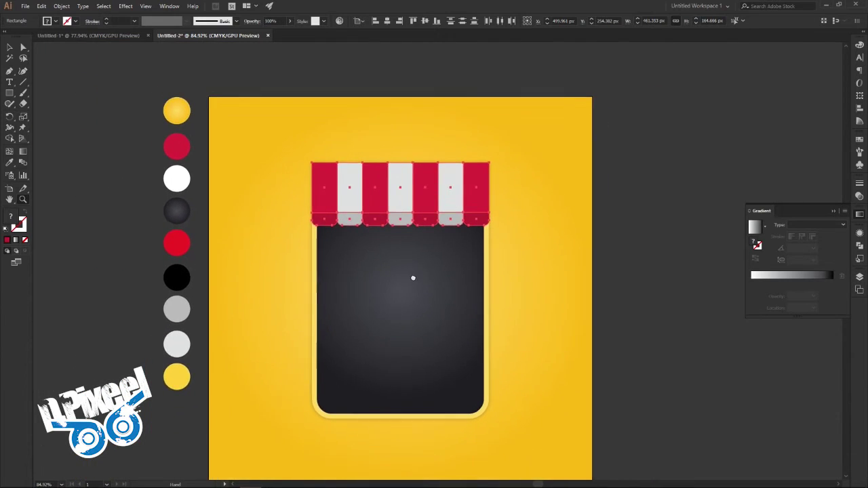
pyautogui.click(628, 273)
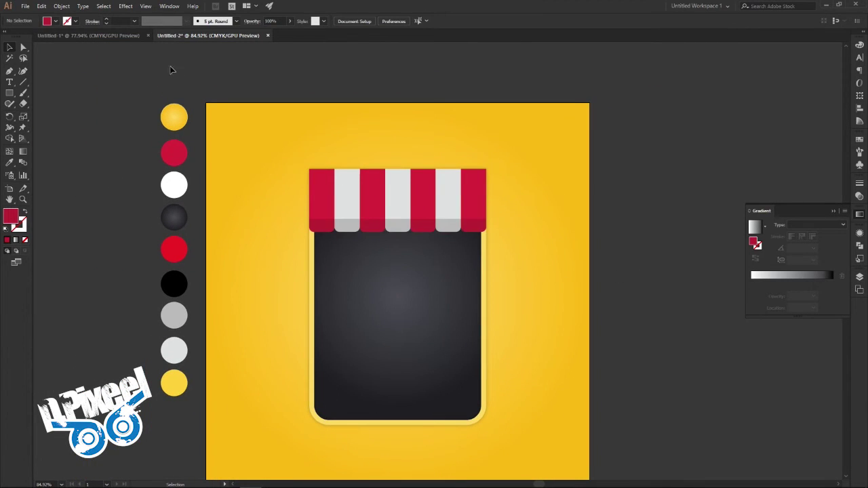
# Check the Untitled-1 reference, zoom into the awning's right end, and eyedrop the light grey swatch
pyautogui.click(144, 36)
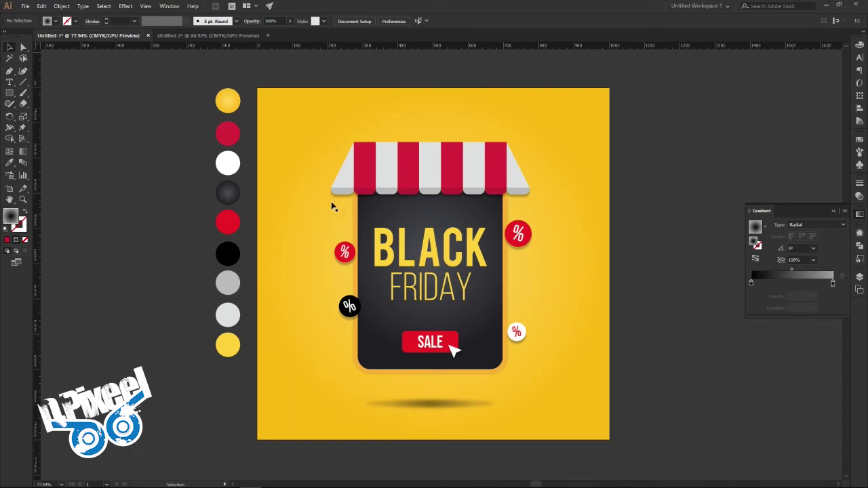
pyautogui.click(245, 36)
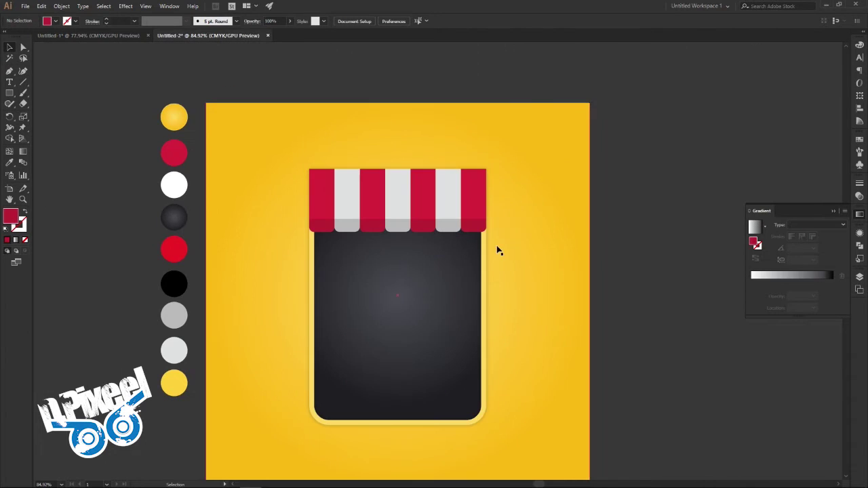
pyautogui.press('z')
pyautogui.moveTo(461, 196); pyautogui.dragTo(515, 211)
pyautogui.click(9, 72)
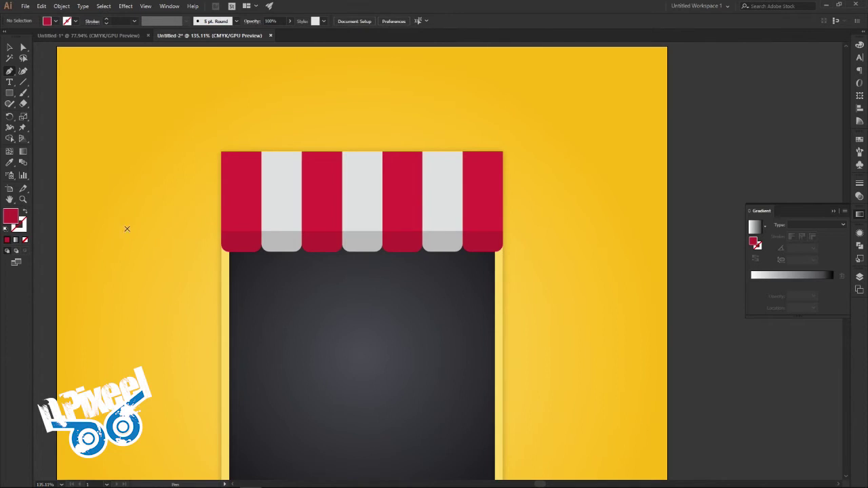
pyautogui.moveTo(127, 228); pyautogui.dragTo(268, 236)
pyautogui.click(14, 163)
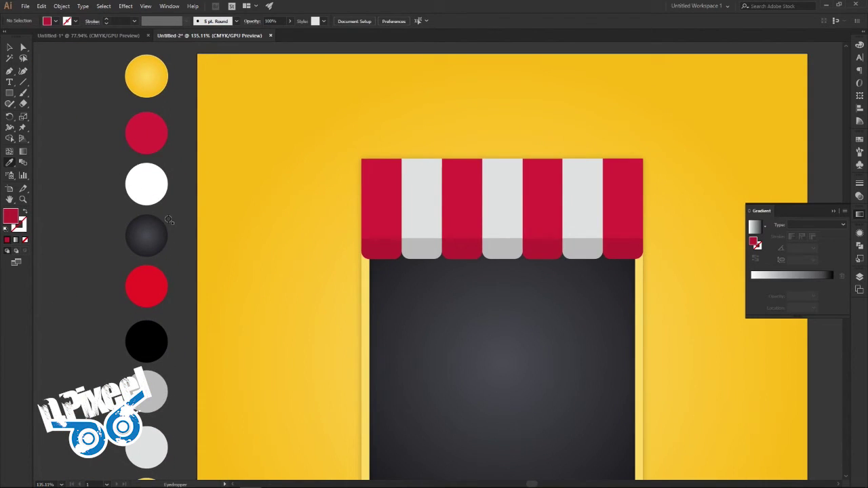
pyautogui.click(147, 444)
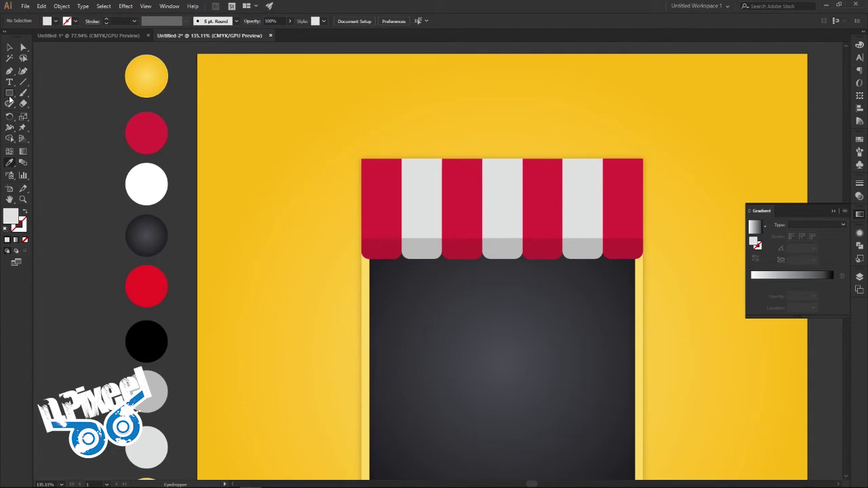
pyautogui.click(10, 70)
# Draw a closed light grey triangle from the awning's top-right corner down to an outer point
pyautogui.hscroll(5, 496, 291)
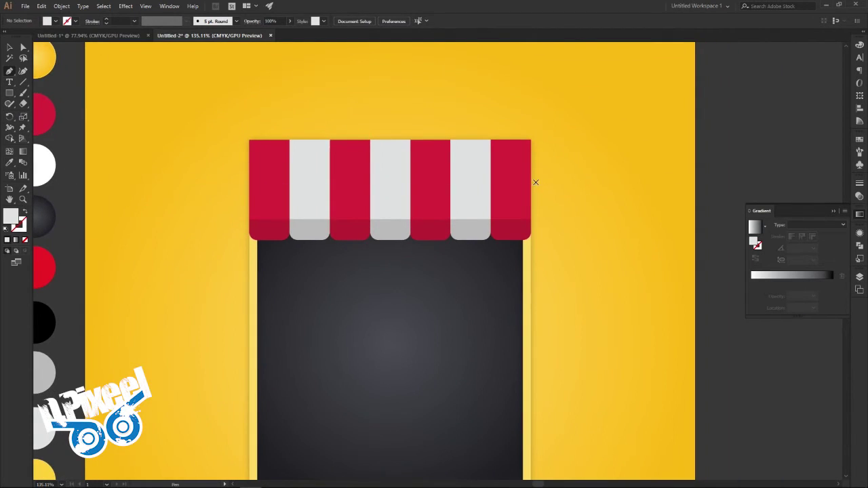
pyautogui.click(532, 141)
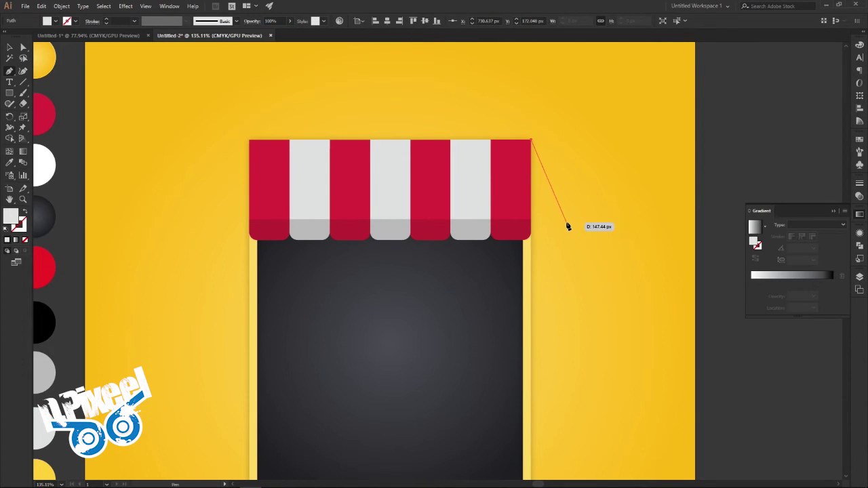
pyautogui.click(566, 219)
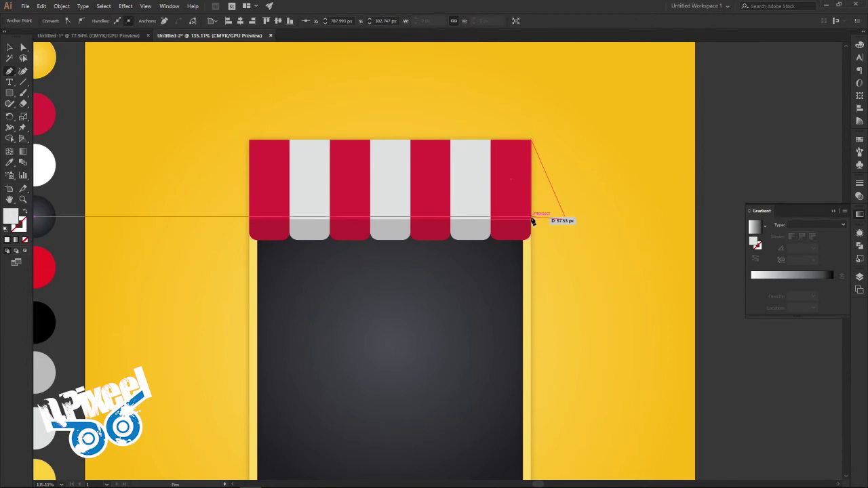
pyautogui.click(532, 220)
pyautogui.click(532, 145)
pyautogui.click(10, 47)
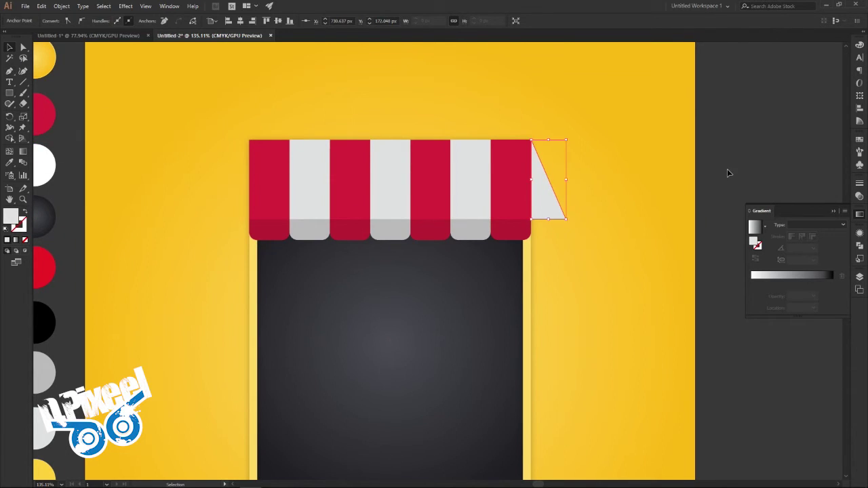
pyautogui.click(676, 243)
pyautogui.click(10, 93)
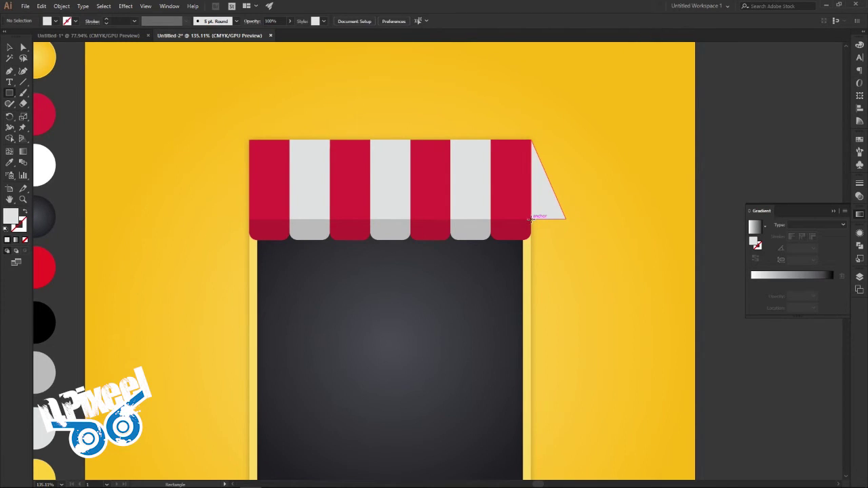
# Draw a small rectangle under the grey flap and give it 13 px rounded corners
pyautogui.moveTo(531, 218); pyautogui.dragTo(567, 239)
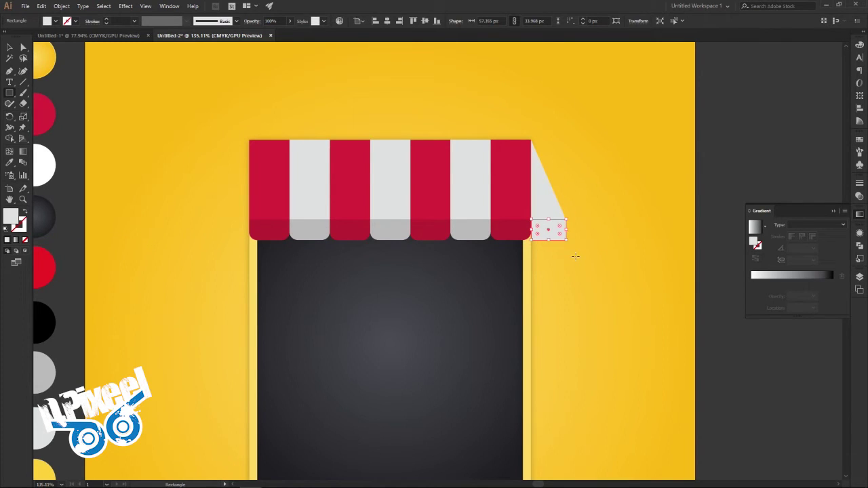
pyautogui.click(23, 48)
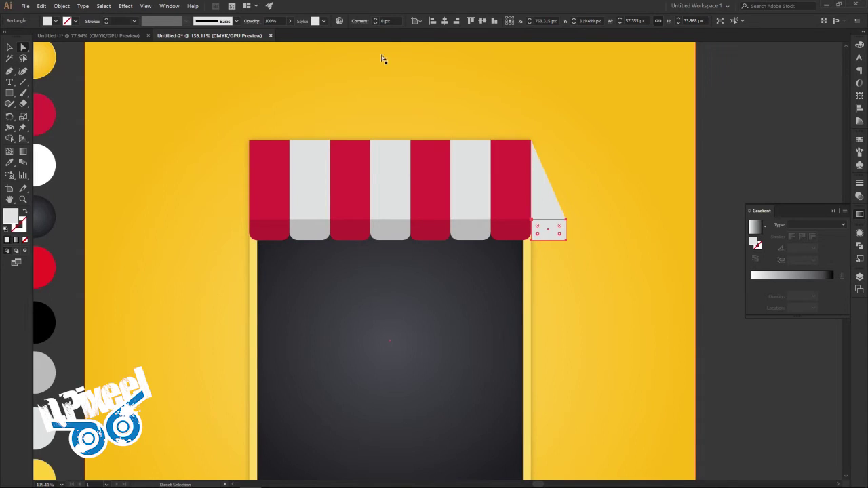
pyautogui.click(393, 21)
pyautogui.write('3')
pyautogui.press('Return')
pyautogui.click(9, 46)
pyautogui.click(774, 169)
# Fill the rounded rectangle with the darker grey swatch, then select it together with the triangle flap
pyautogui.click(554, 237)
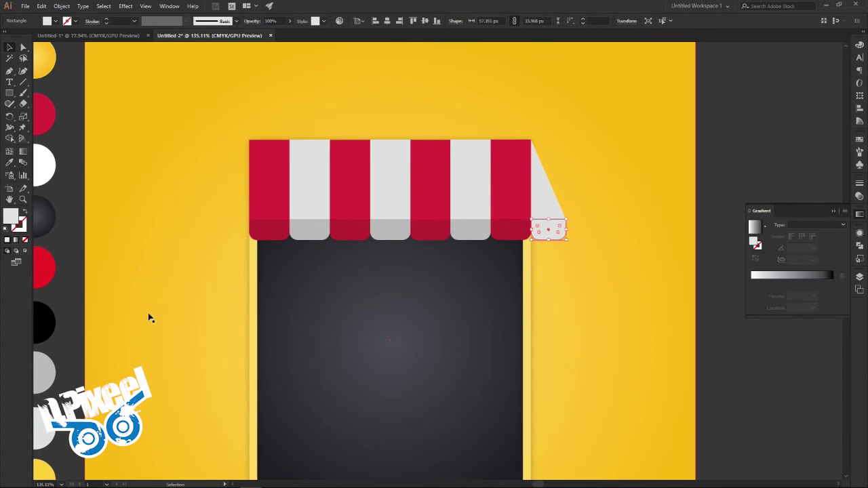
pyautogui.moveTo(149, 318); pyautogui.dragTo(225, 296)
pyautogui.click(9, 163)
pyautogui.click(112, 356)
pyautogui.click(10, 47)
pyautogui.click(672, 285)
pyautogui.moveTo(667, 265); pyautogui.dragTo(620, 264)
pyautogui.click(581, 213)
pyautogui.keyDown('shift'); pyautogui.click(572, 184); pyautogui.keyUp('shift')
# Group the triangle flap and grey tab, then copy and paste the group in front
pyautogui.rightClick(570, 191)
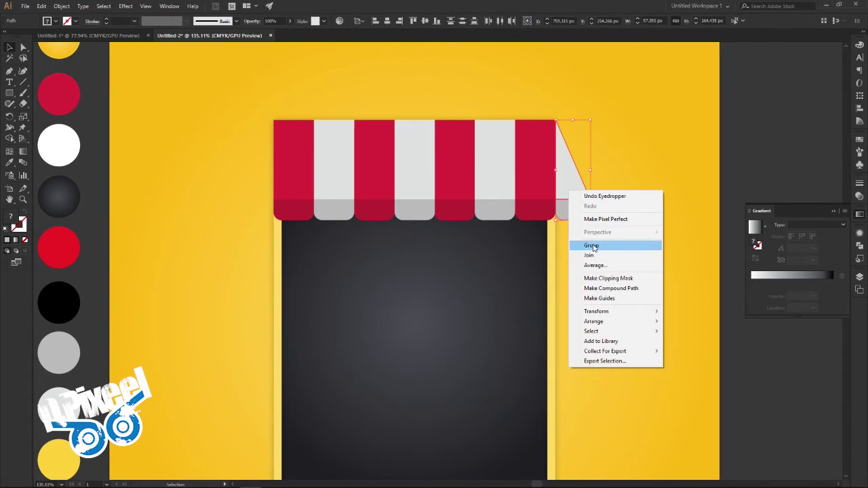
pyautogui.click(593, 246)
pyautogui.click(41, 6)
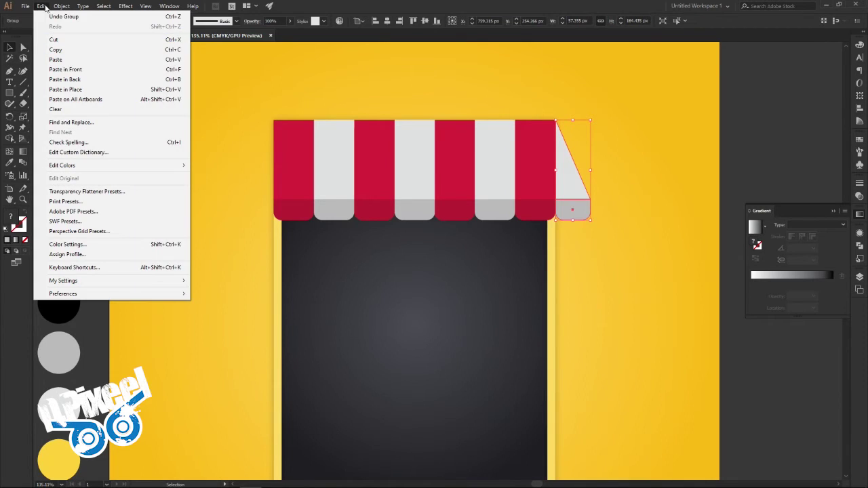
pyautogui.click(55, 49)
pyautogui.click(41, 6)
pyautogui.click(65, 69)
# Reflect the copy vertically, move it to the awning's left end, and group the whole awning
pyautogui.rightClick(585, 193)
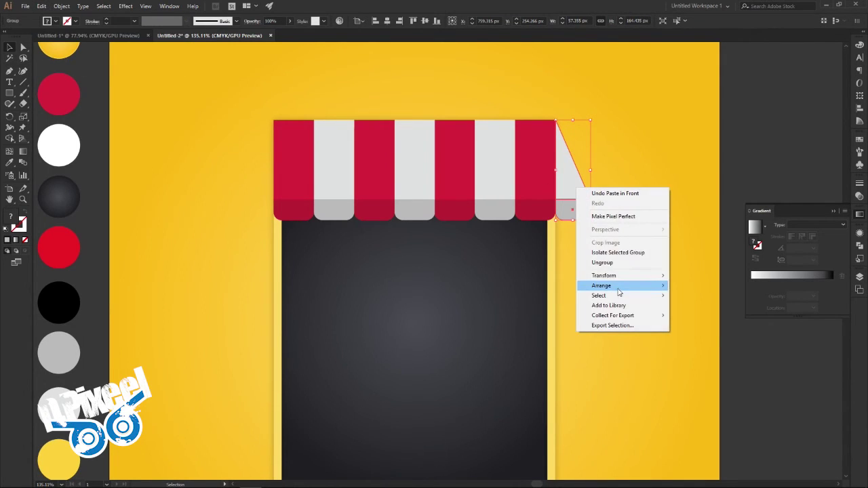
pyautogui.moveTo(604, 275)
pyautogui.click(692, 309)
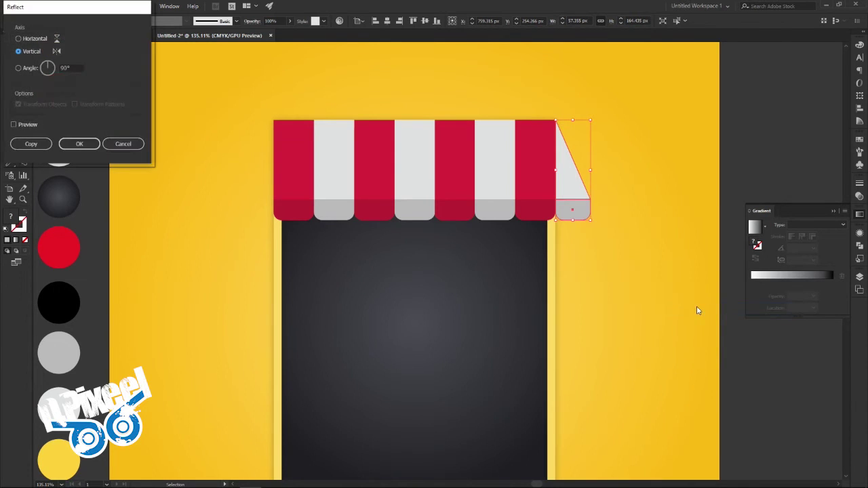
pyautogui.press('Return')
pyautogui.moveTo(581, 195); pyautogui.dragTo(264, 195)
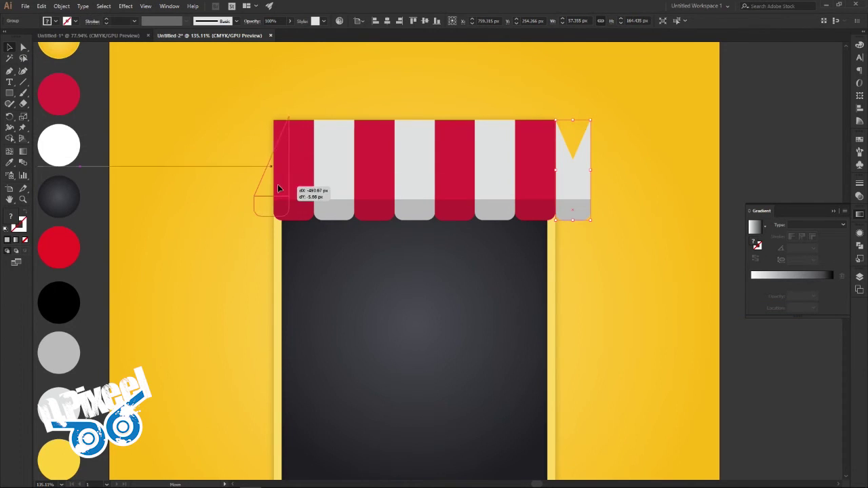
pyautogui.keyDown('shift'); pyautogui.click(573, 196); pyautogui.keyUp('shift')
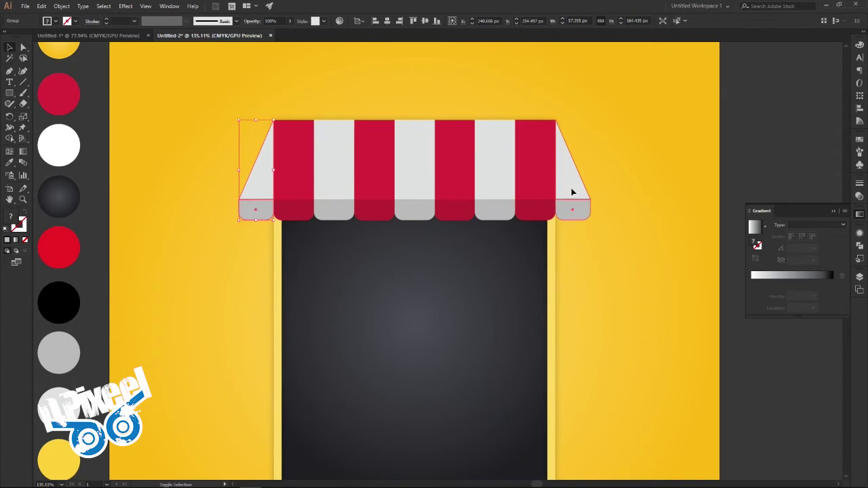
pyautogui.rightClick(521, 181)
pyautogui.click(543, 233)
pyautogui.hotkey('ctrl', 'h')
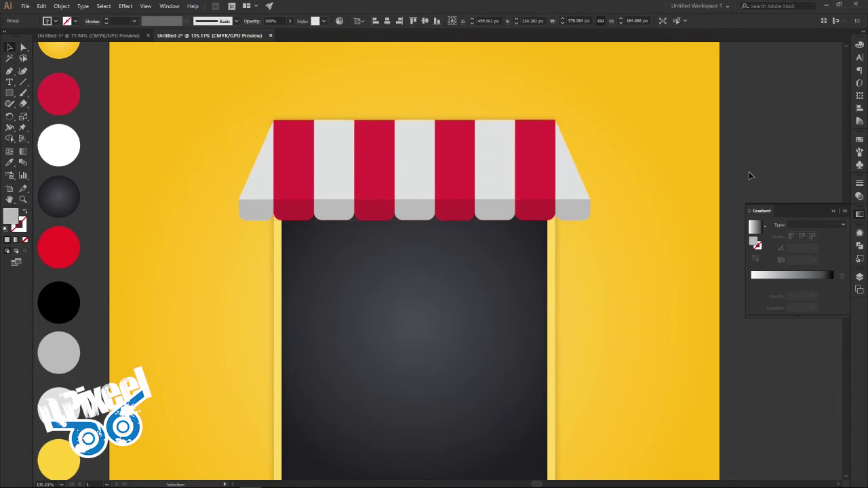
pyautogui.hotkey('ctrl', 'shift', 'a')
pyautogui.scroll(-5, 533, 262)
pyautogui.scroll(3, 484, 305)
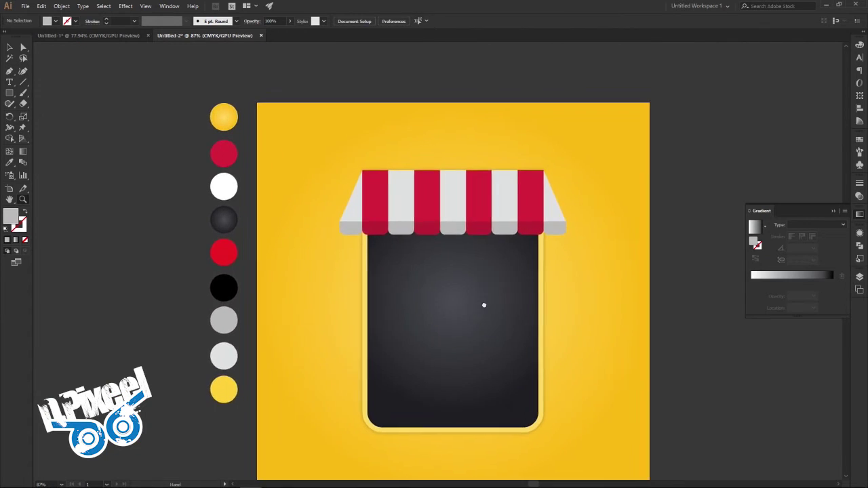
# Fit the whole artboard in view and compare the poster with the finished reference design
pyautogui.hotkey('ctrl', '0')
pyautogui.press('v')
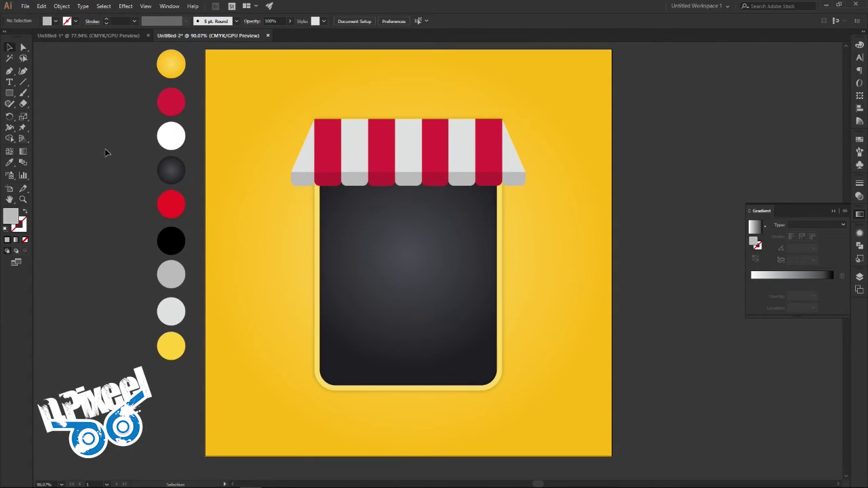
pyautogui.click(99, 37)
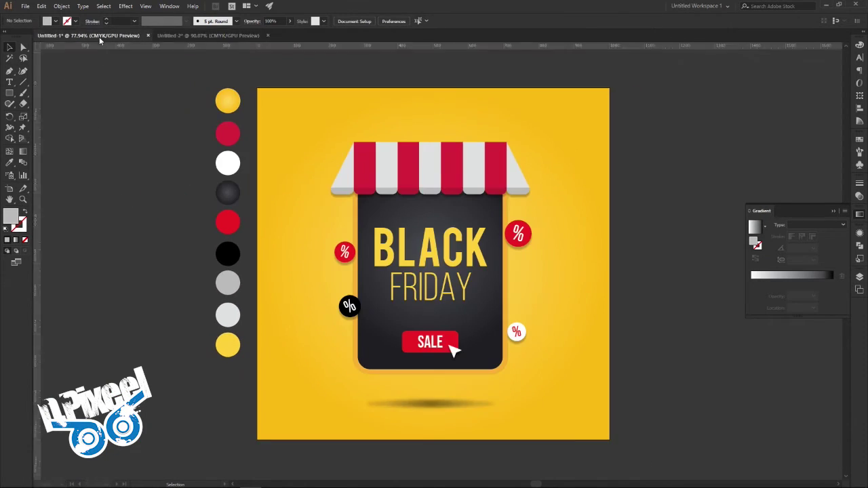
pyautogui.click(185, 38)
pyautogui.click(91, 36)
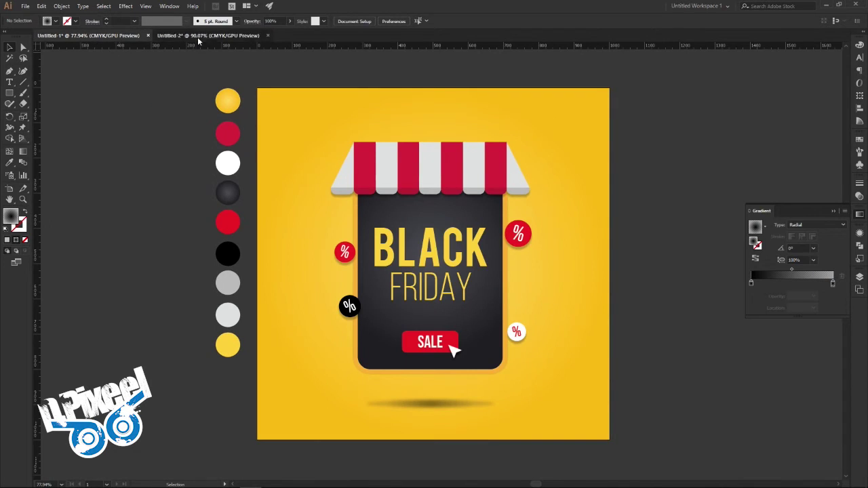
pyautogui.click(197, 35)
# Select the awning group, enter and leave its isolation mode, and show the Layers panel
pyautogui.click(409, 183)
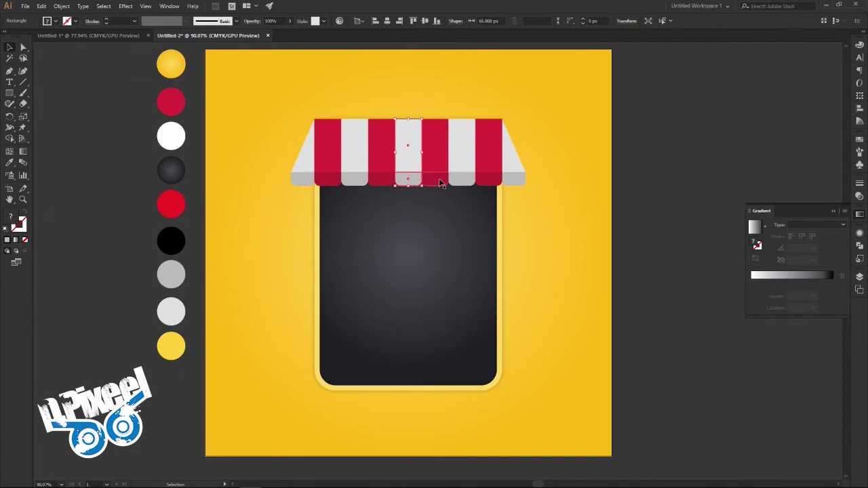
pyautogui.click(513, 183)
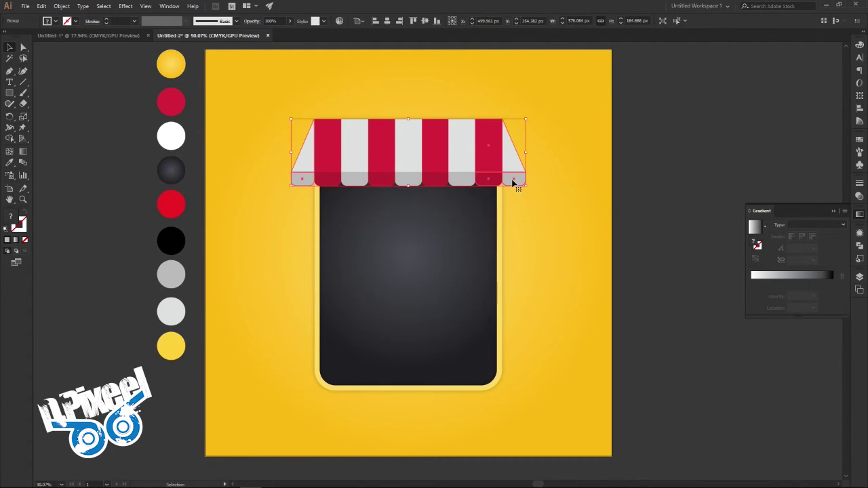
pyautogui.doubleClick(513, 183)
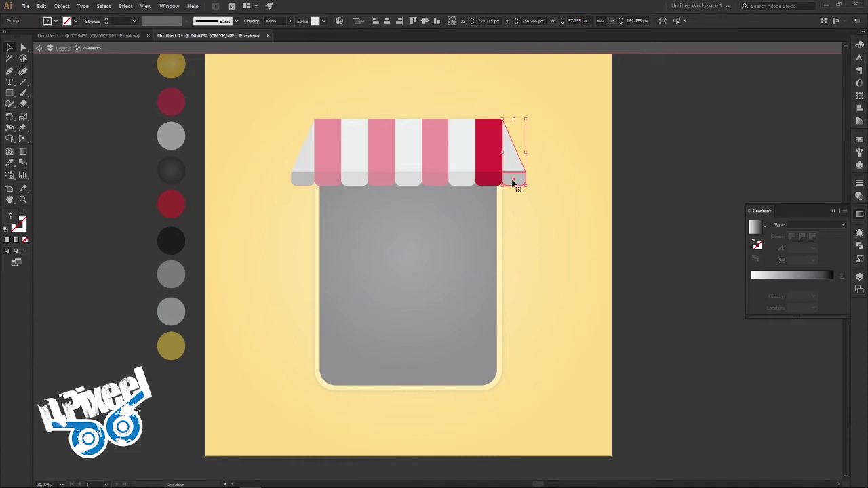
pyautogui.doubleClick(651, 201)
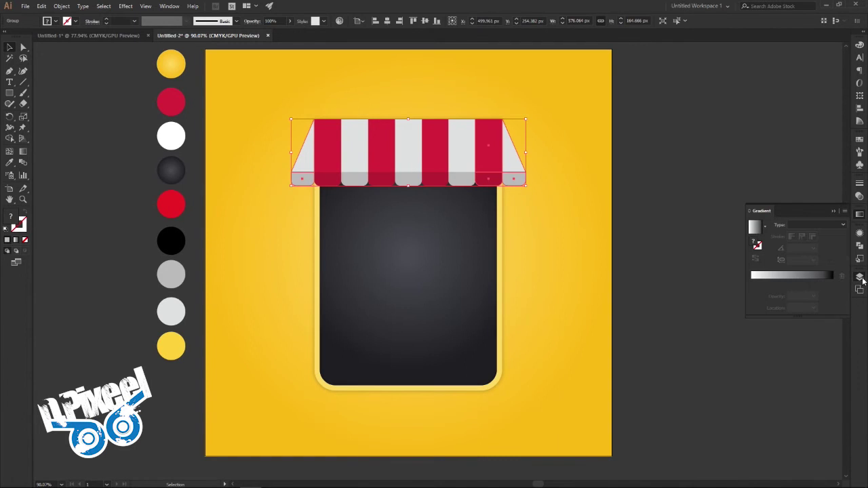
pyautogui.click(860, 278)
# Expand Layer 2, its first group and the striped sub-group in the Layers panel
pyautogui.click(770, 288)
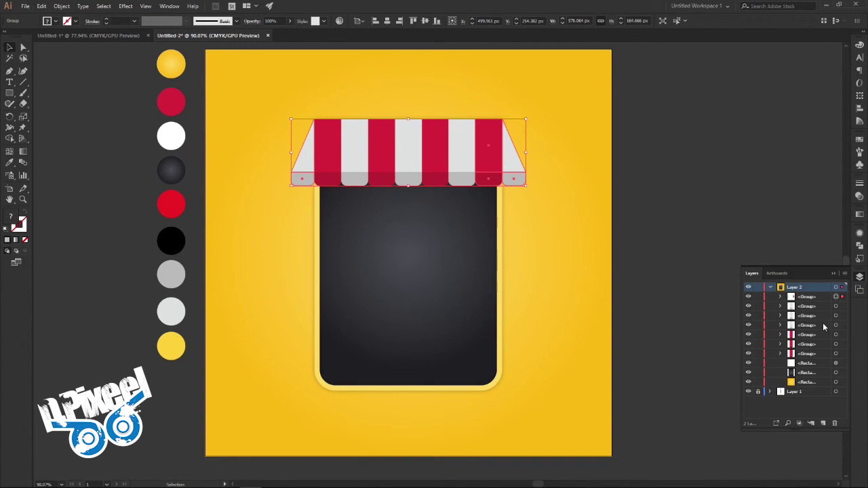
pyautogui.click(781, 299)
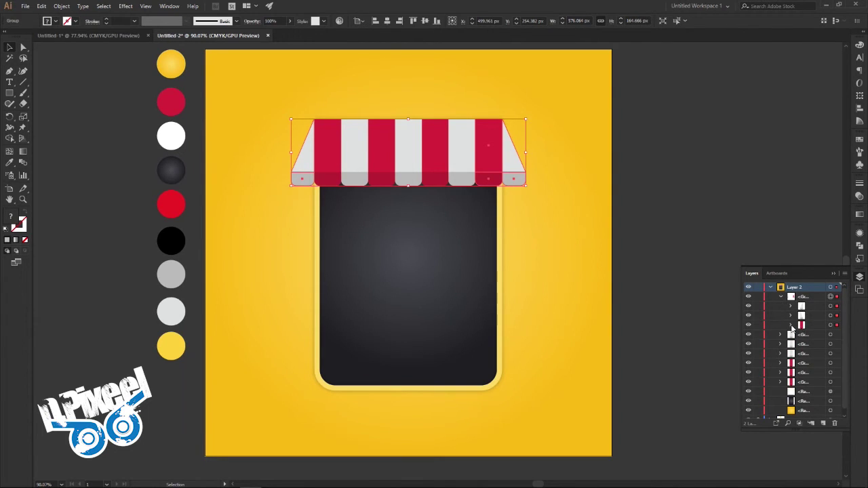
pyautogui.click(791, 326)
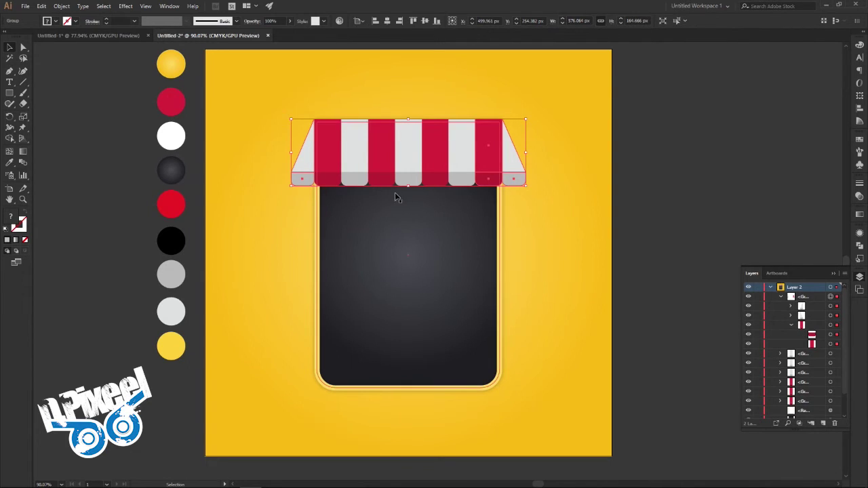
# Try shortening the awning, direct-select single stripes, then select all artwork
pyautogui.moveTo(408, 184); pyautogui.dragTo(407, 181)
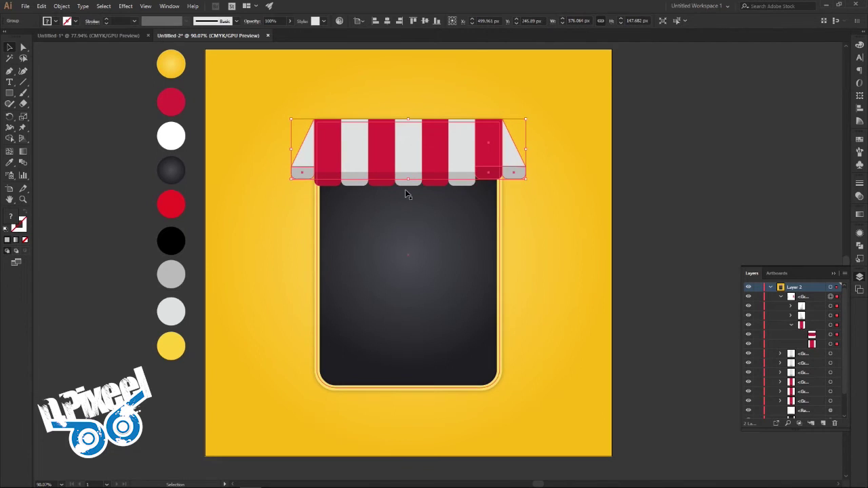
pyautogui.press('a')
pyautogui.click(615, 228)
pyautogui.click(434, 148)
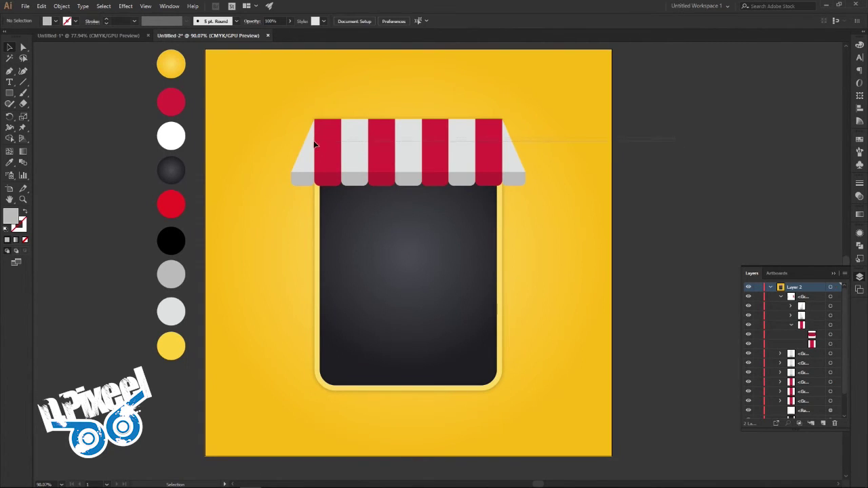
pyautogui.hotkey('ctrl', 'a')
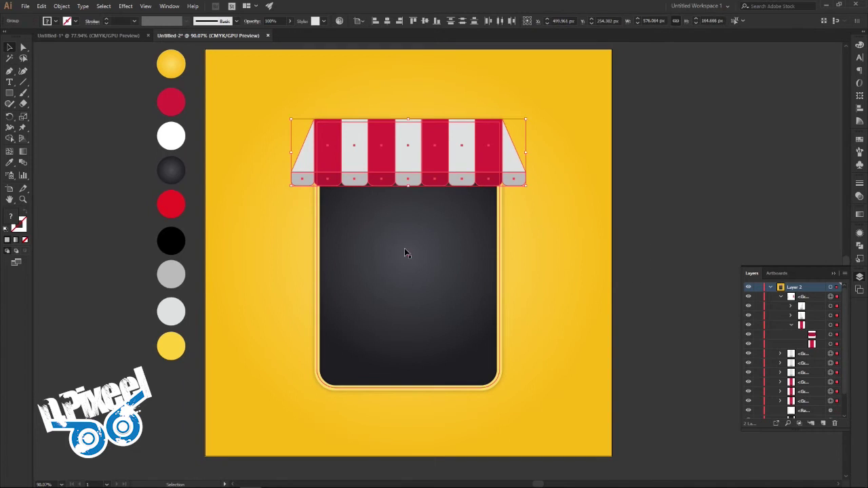
# Group the awning pieces, shorten the group to 126 px tall, and nudge it down two steps
pyautogui.rightClick(419, 151)
pyautogui.click(440, 209)
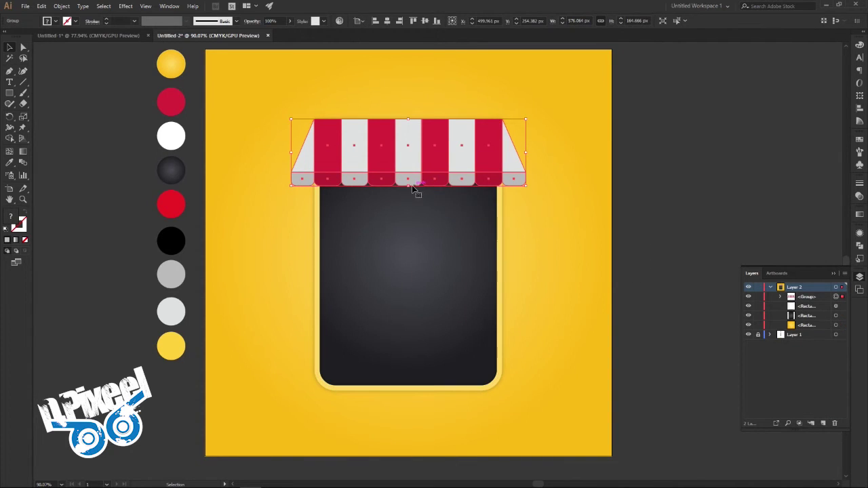
pyautogui.moveTo(407, 185); pyautogui.dragTo(408, 171)
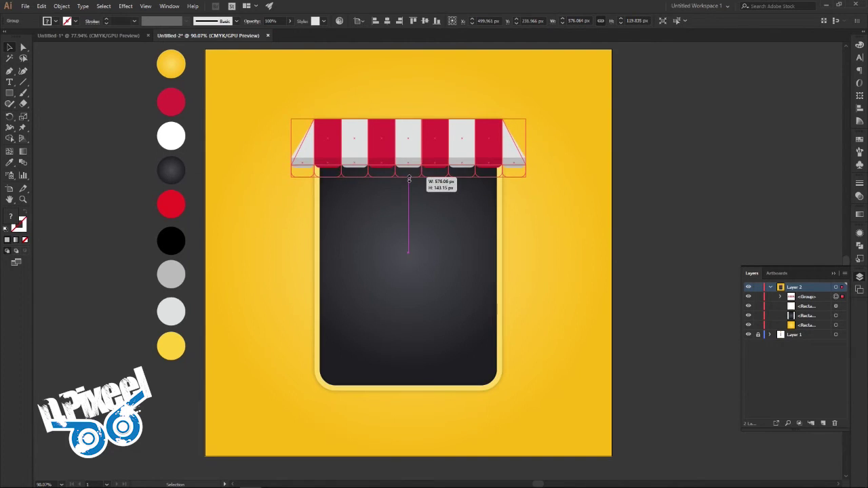
pyautogui.moveTo(407, 171); pyautogui.dragTo(408, 169)
pyautogui.press('Down')
pyautogui.press('Down')
pyautogui.press('Down')
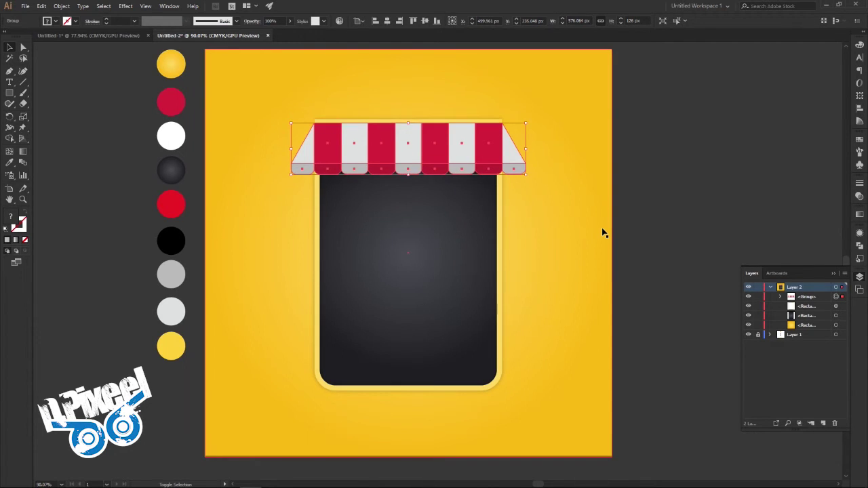
pyautogui.press('Down')
pyautogui.press('Down')
pyautogui.press('Down')
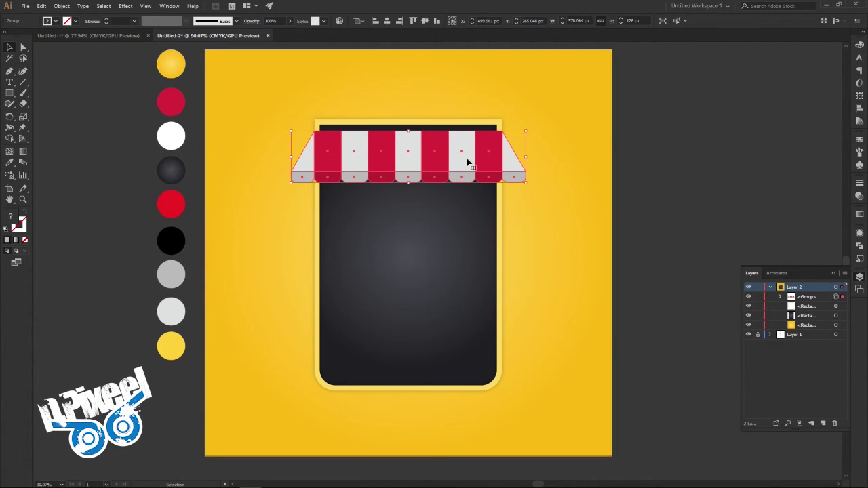
# Direct-select the awning's top anchors across flaps and stripes and lower them slightly
pyautogui.press('a')
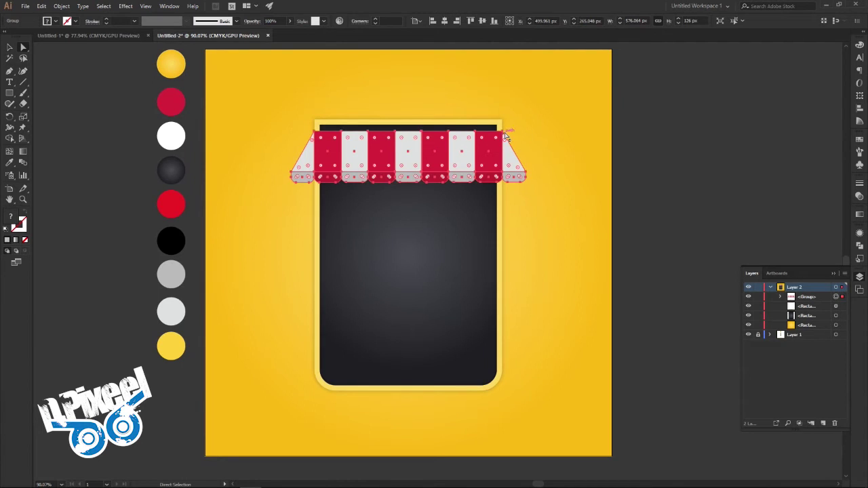
pyautogui.click(503, 134)
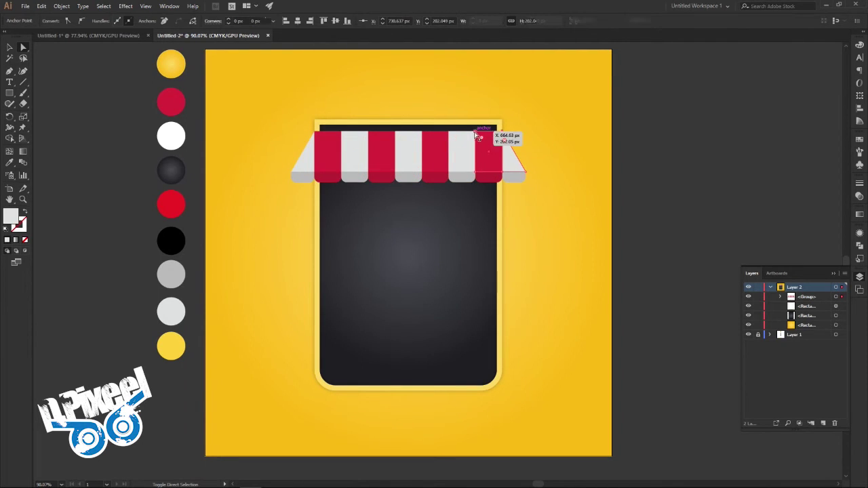
pyautogui.keyDown('shift'); pyautogui.click(447, 132); pyautogui.keyUp('shift')
pyautogui.keyDown('shift'); pyautogui.click(408, 133); pyautogui.keyUp('shift')
pyautogui.keyDown('shift'); pyautogui.click(344, 133); pyautogui.keyUp('shift')
pyautogui.keyDown('shift'); pyautogui.click(316, 133); pyautogui.keyUp('shift')
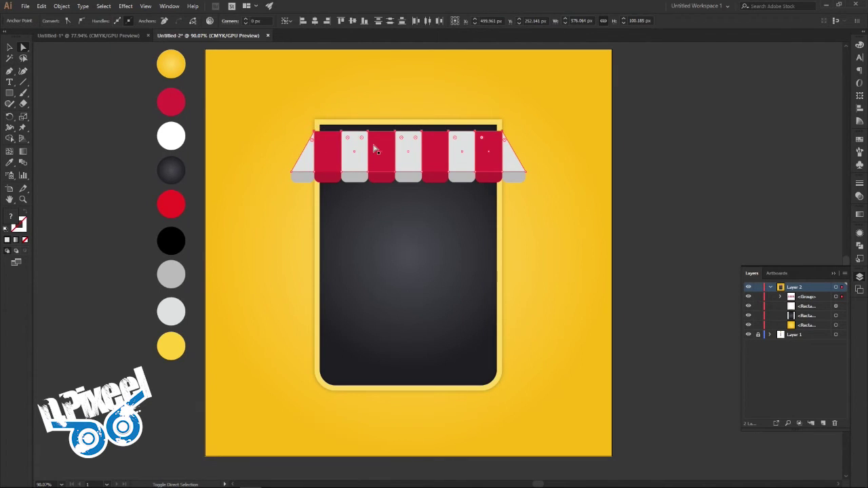
pyautogui.hotkey('shift', 'Down')
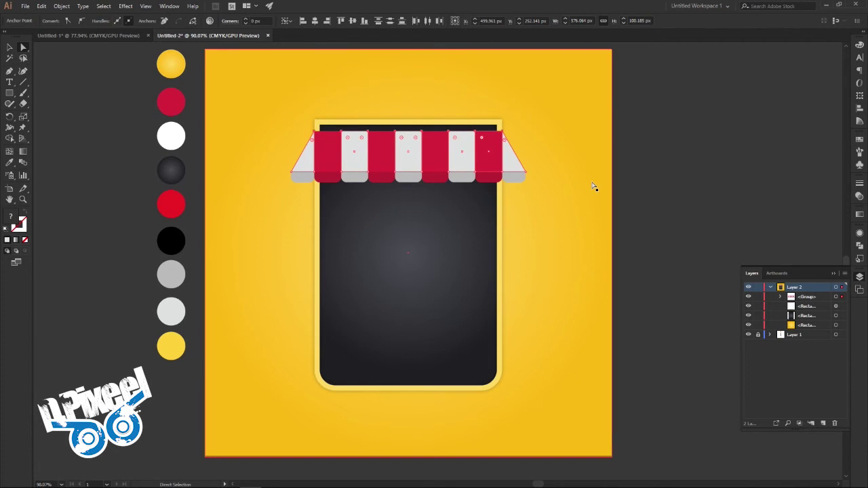
# Undo back to the original 164.666 px awning, deselect, and compare with the finished design
pyautogui.press('v')
pyautogui.hotkey('shift', 'Up')
pyautogui.hotkey('shift', 'Up')
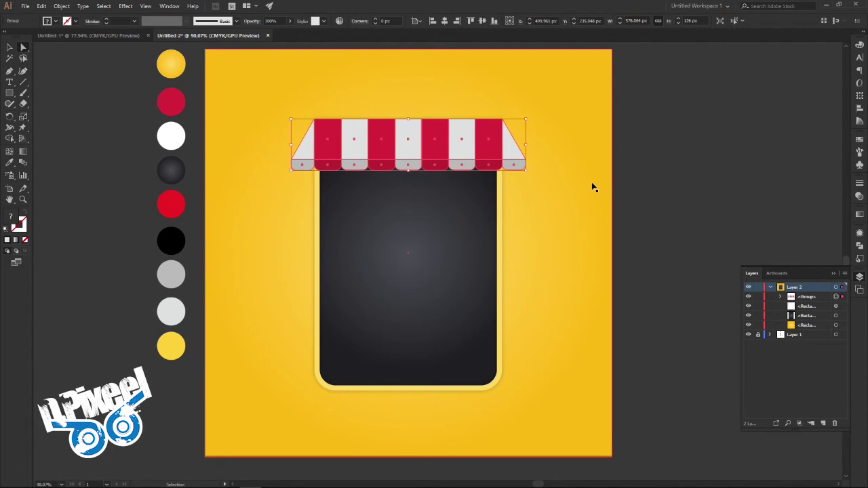
pyautogui.hotkey('ctrl', 'z')
pyautogui.hotkey('ctrl', 'z')
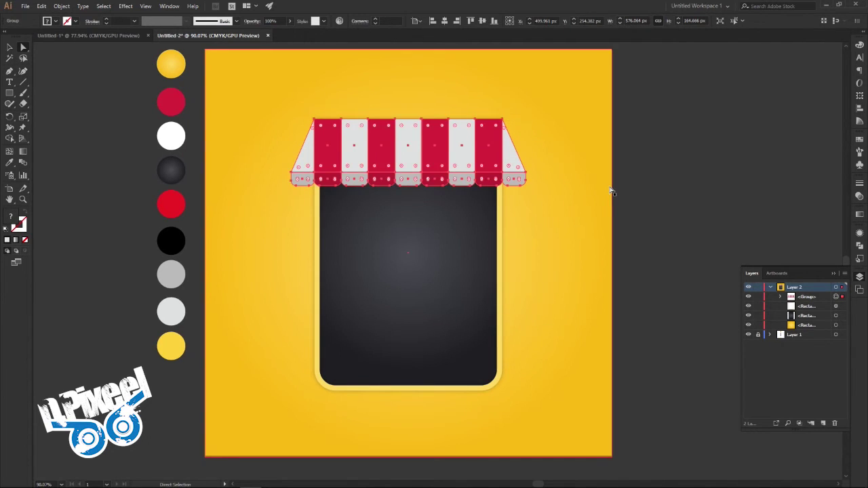
pyautogui.click(623, 185)
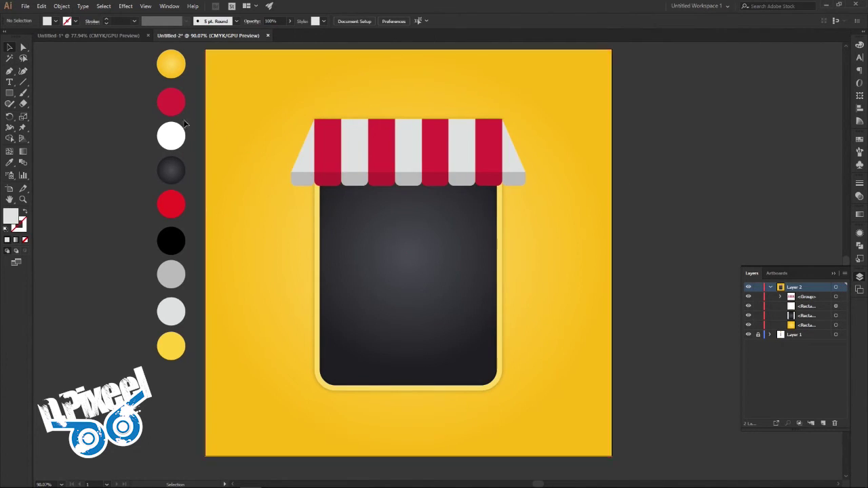
pyautogui.click(100, 36)
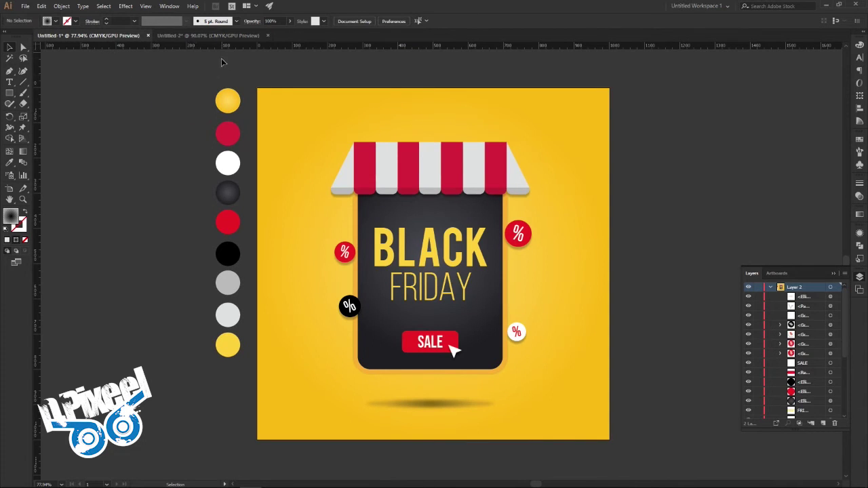
pyautogui.click(214, 36)
pyautogui.click(111, 35)
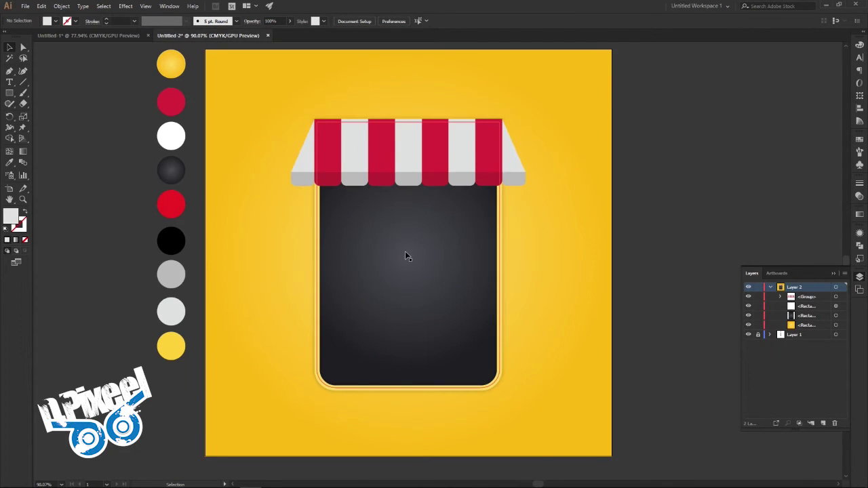
# Give the dark panel a light yellow rim, group it with the awning, and compare designs
pyautogui.click(315, 271)
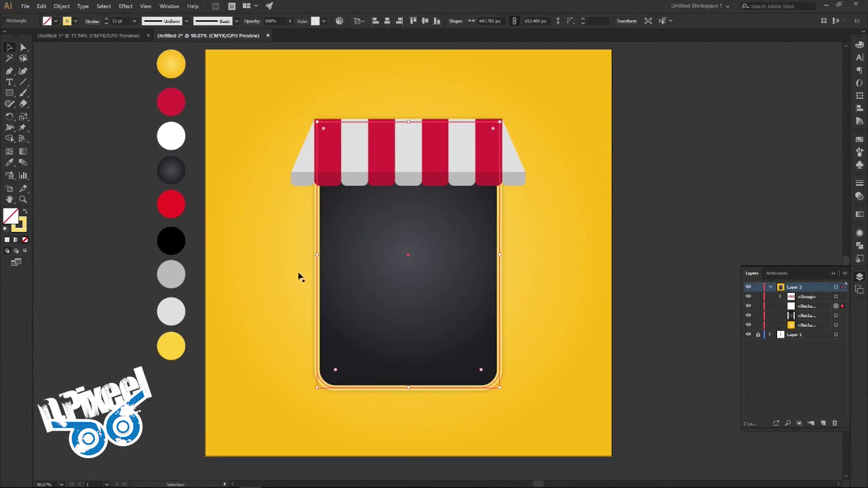
pyautogui.doubleClick(19, 224)
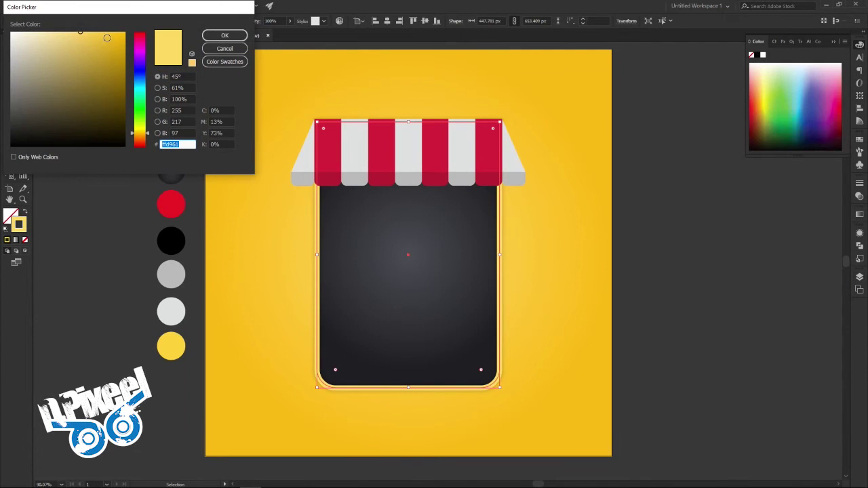
pyautogui.click(224, 36)
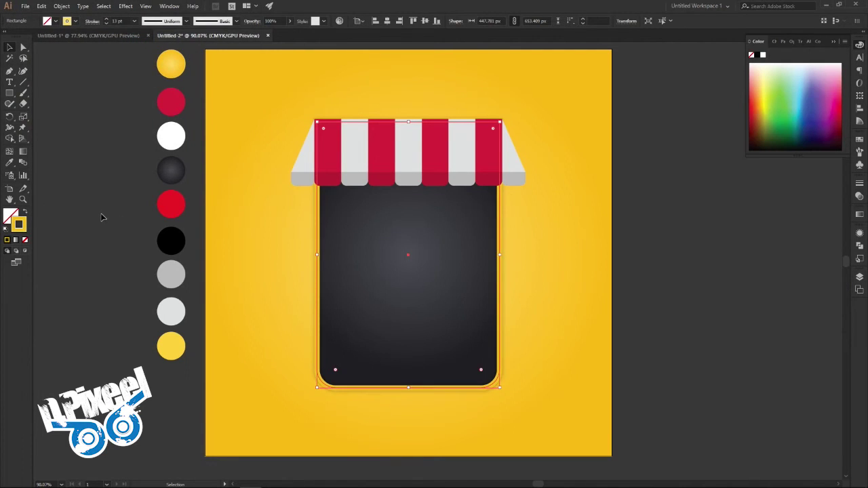
pyautogui.click(60, 6)
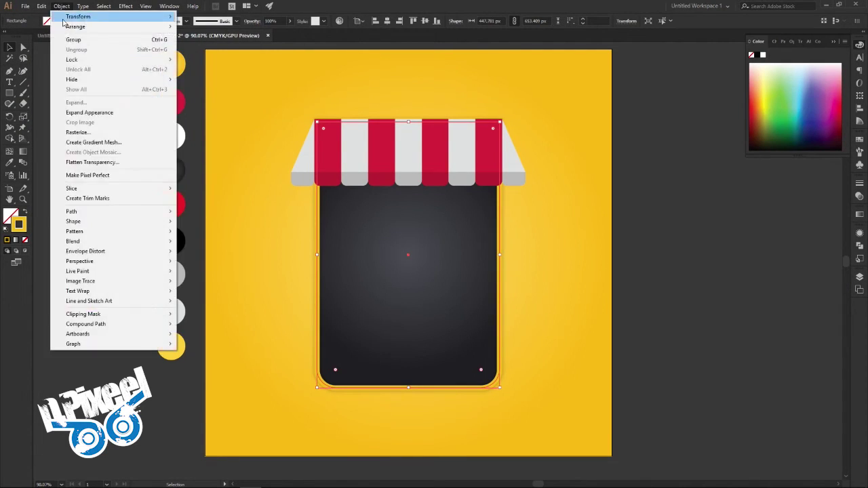
pyautogui.click(71, 108)
pyautogui.click(104, 194)
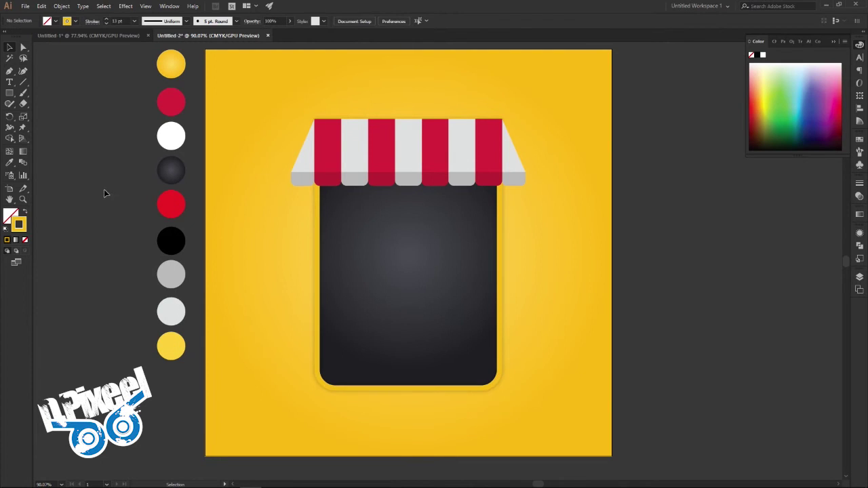
pyautogui.click(136, 36)
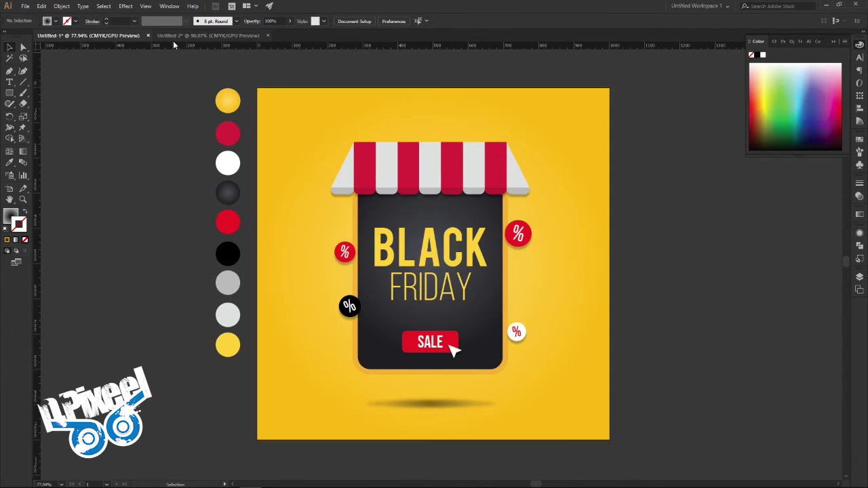
pyautogui.click(178, 37)
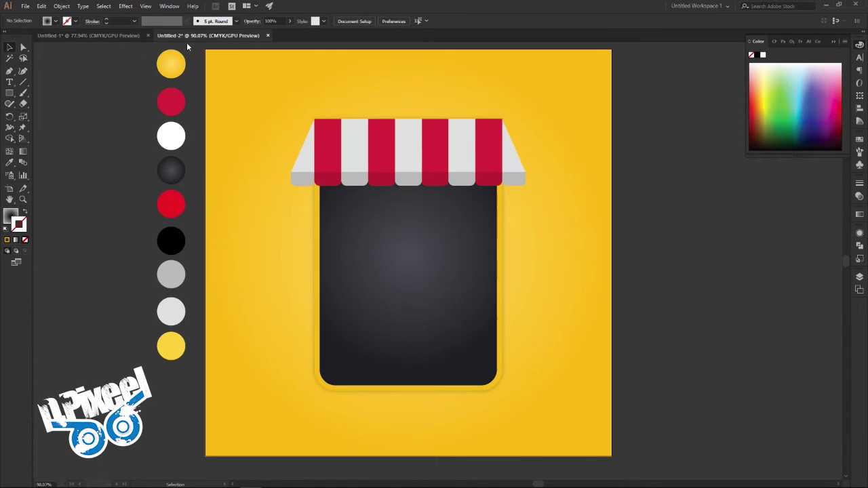
# Inside the panel-awning group, change the panel's rim to golden orange e5a80e
pyautogui.click(319, 265)
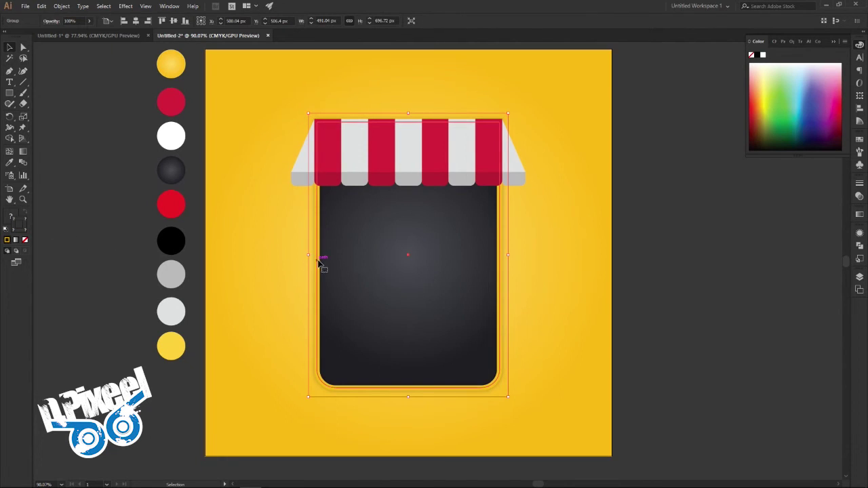
pyautogui.doubleClick(318, 260)
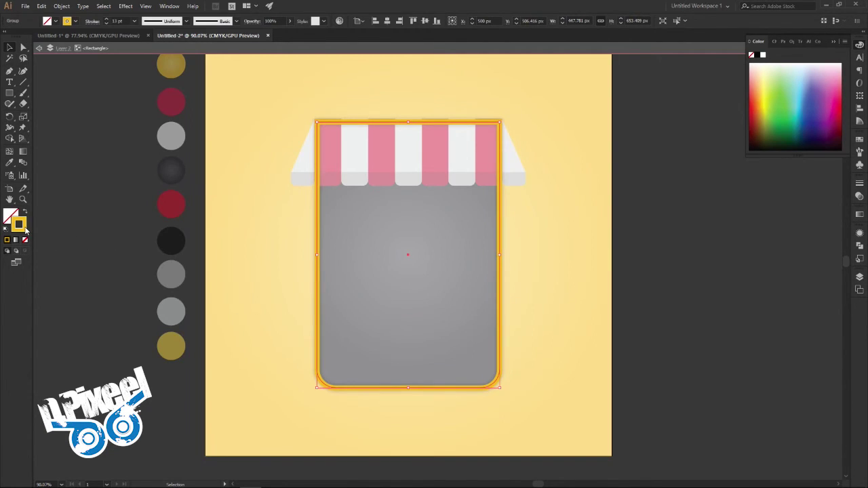
pyautogui.doubleClick(23, 228)
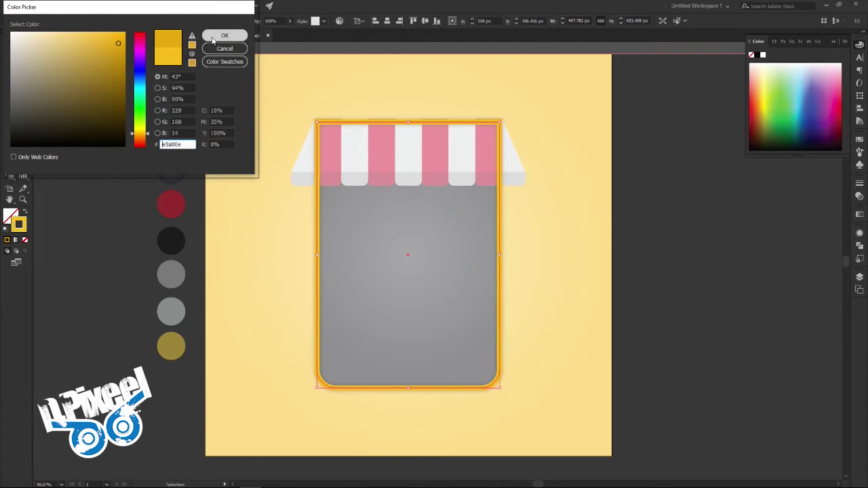
pyautogui.click(225, 35)
pyautogui.doubleClick(98, 142)
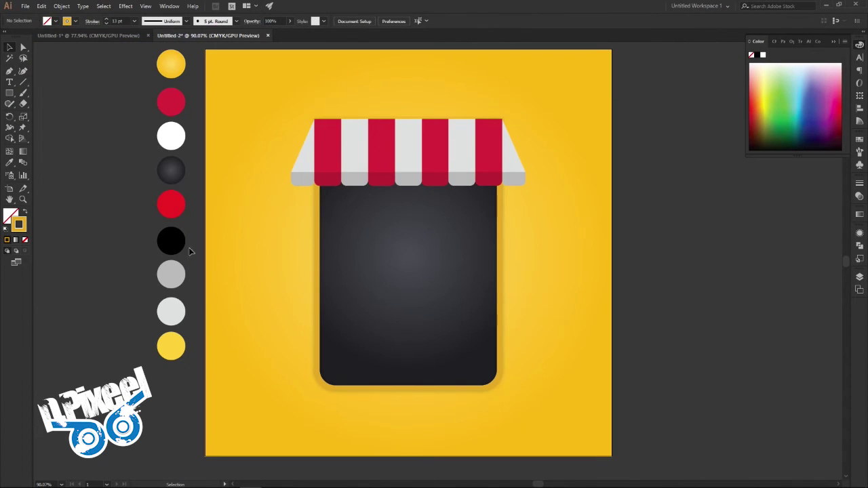
# Expand the panel's golden rim outline into a filled shape and exit isolation
pyautogui.click(314, 267)
pyautogui.doubleClick(318, 268)
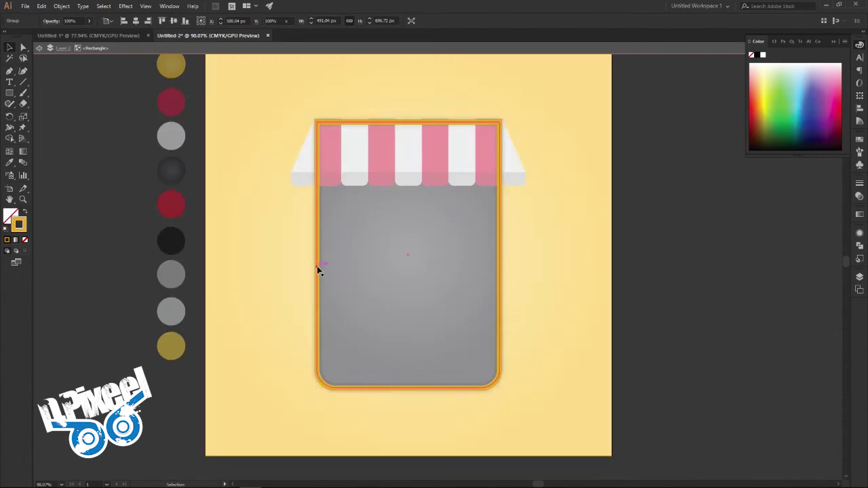
pyautogui.click(61, 6)
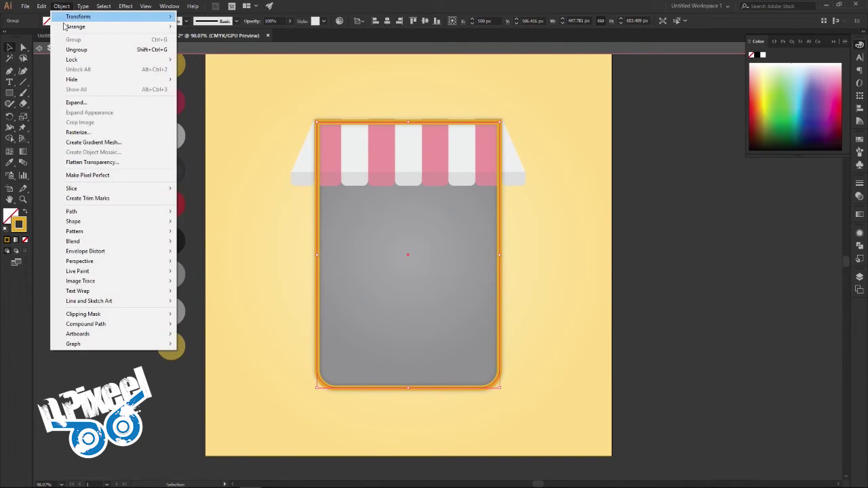
pyautogui.click(74, 102)
pyautogui.click(32, 132)
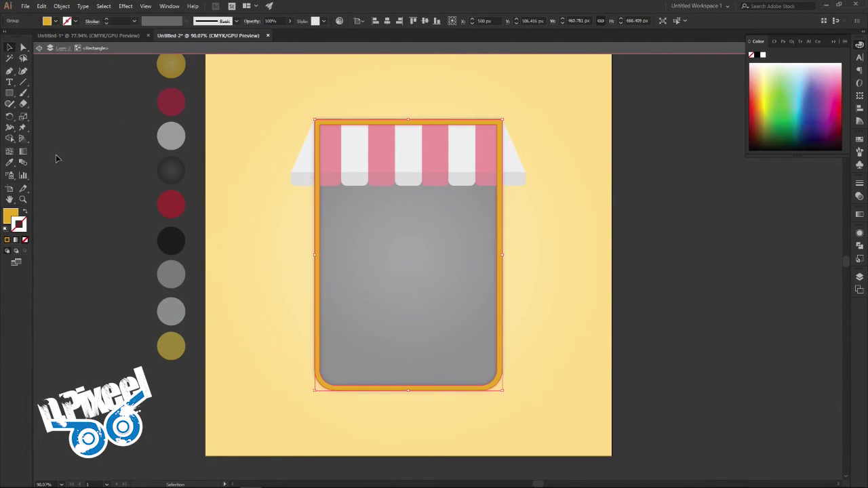
pyautogui.doubleClick(58, 159)
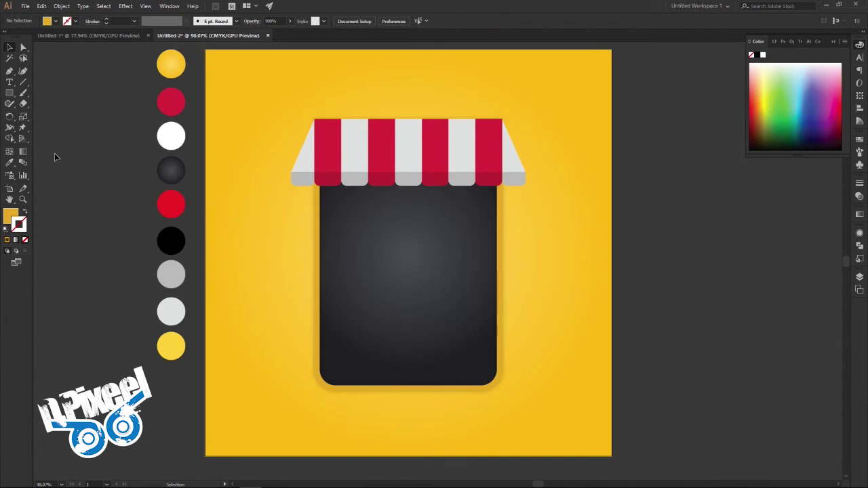
# Create a BLACK text object on the canvas and enlarge it
pyautogui.click(9, 82)
pyautogui.click(557, 276)
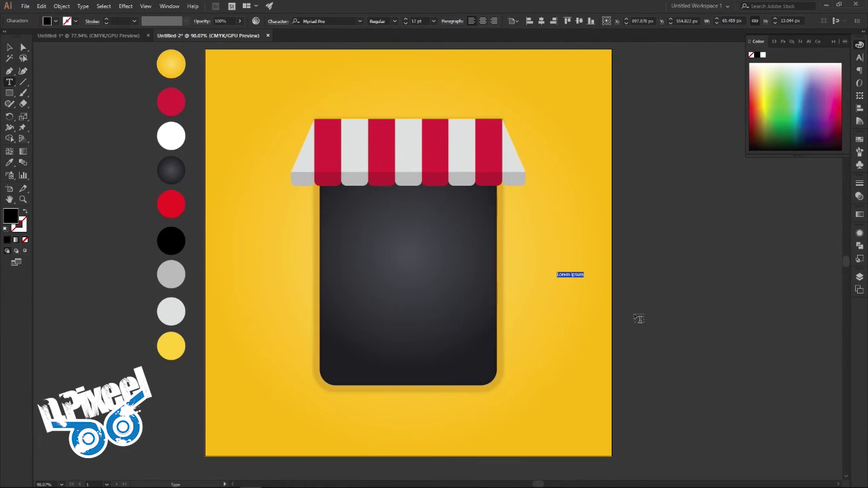
pyautogui.press('BackSpace')
pyautogui.write('BLACK')
pyautogui.press('Escape')
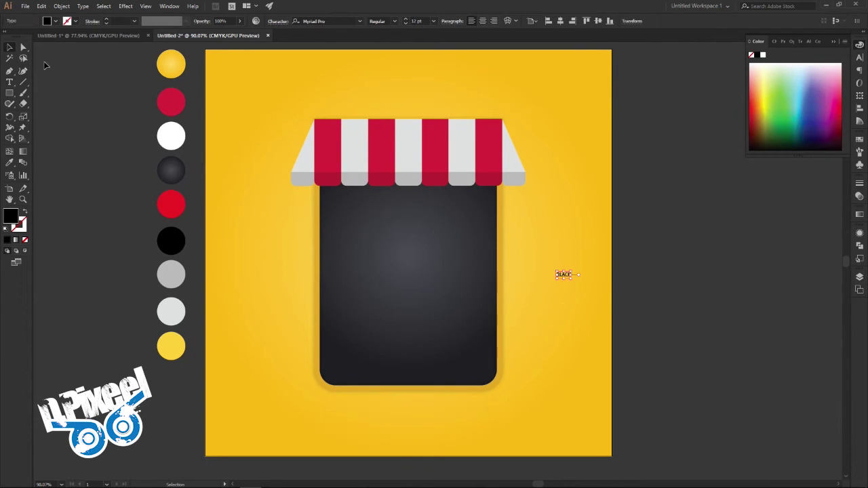
pyautogui.moveTo(573, 280); pyautogui.dragTo(639, 304)
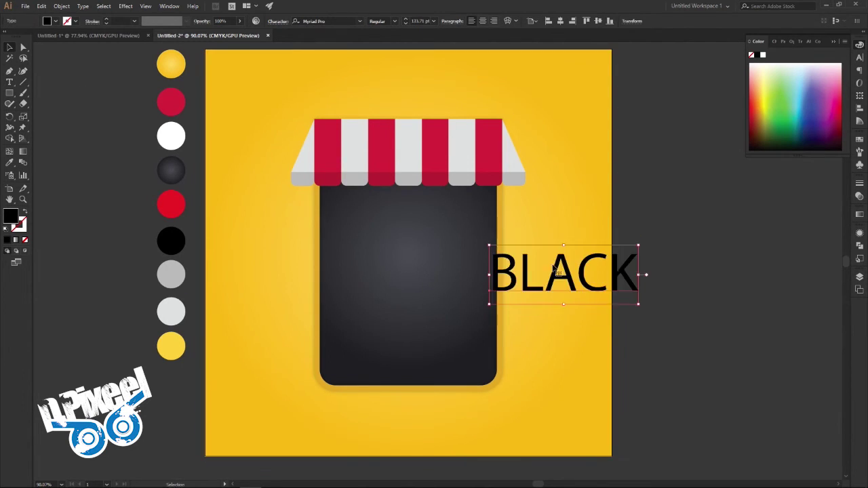
# Set BLACK to Bebas Neue Bold and position it on the upper dark panel
pyautogui.write('beb')
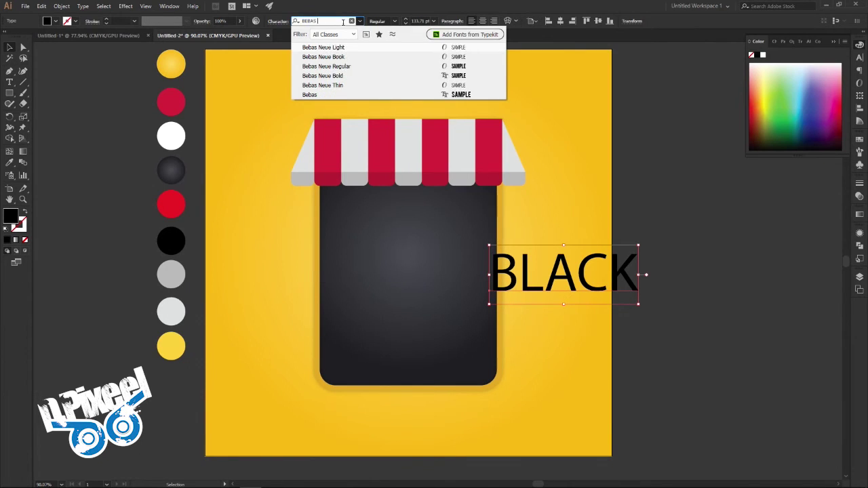
pyautogui.click(336, 79)
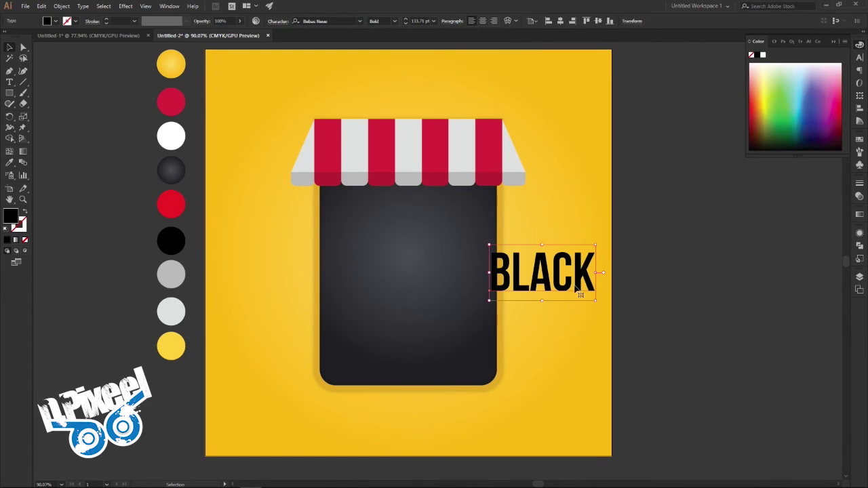
pyautogui.moveTo(586, 293)
pyautogui.mouseDown()
pyautogui.moveTo(461, 276)
pyautogui.moveTo(475, 283)
pyautogui.moveTo(469, 262)
pyautogui.mouseUp()
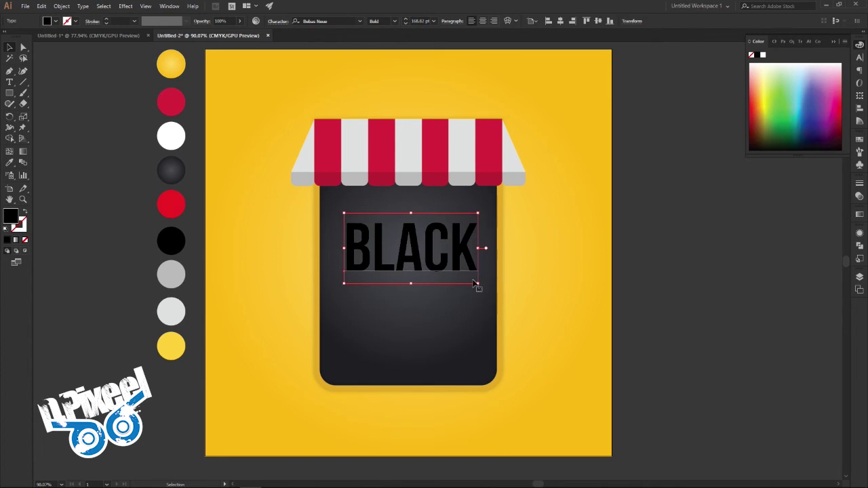
pyautogui.press('Left')
pyautogui.press('Left')
pyautogui.press('Left')
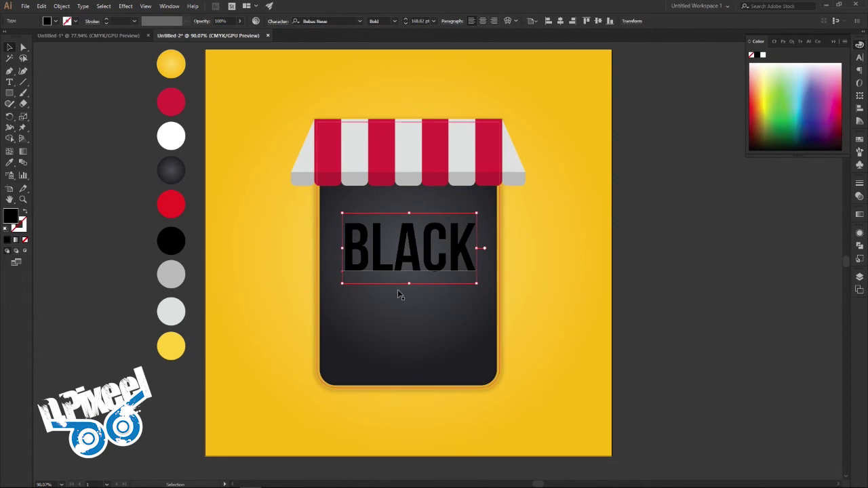
pyautogui.click(9, 163)
# Colour BLACK yellow, duplicate it below, and retype the copy as FRIDAY
pyautogui.click(165, 338)
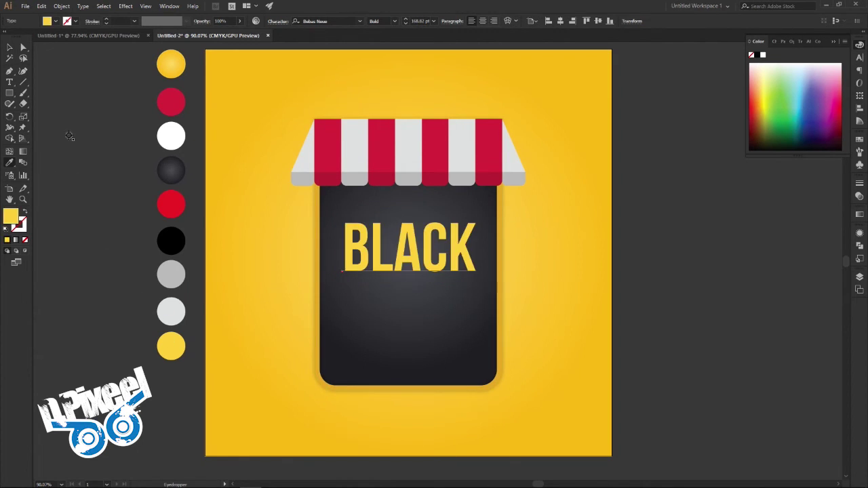
pyautogui.click(12, 49)
pyautogui.click(433, 268)
pyautogui.moveTo(433, 269); pyautogui.dragTo(437, 325)
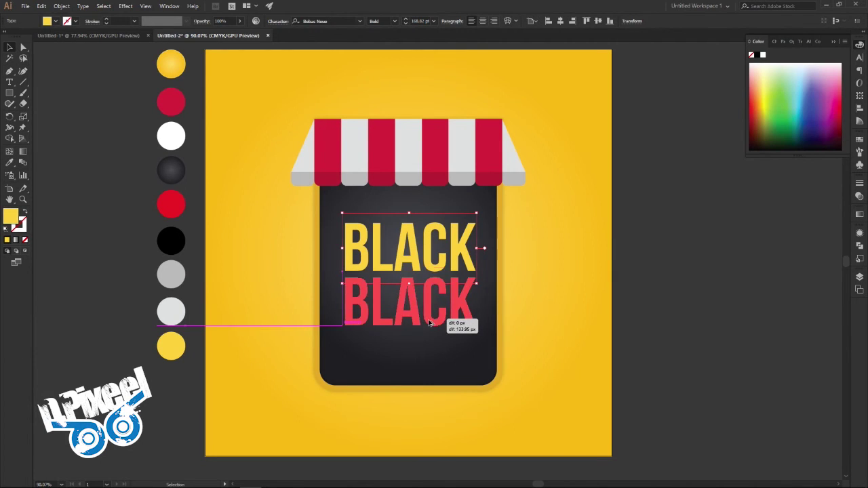
pyautogui.doubleClick(463, 320)
pyautogui.moveTo(463, 319); pyautogui.dragTo(233, 303)
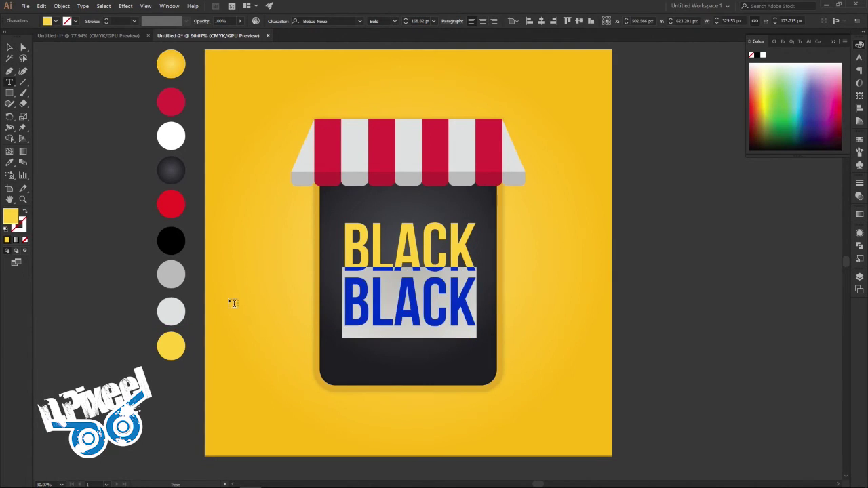
pyautogui.write('FRIDA')
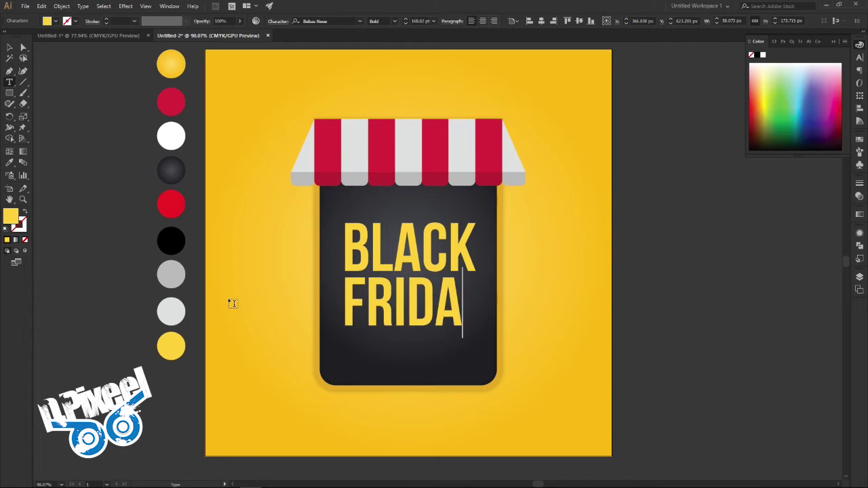
pyautogui.write('Y')
# Shrink FRIDAY to BLACK's width, centre it beneath, and set its weight to Book
pyautogui.click(12, 49)
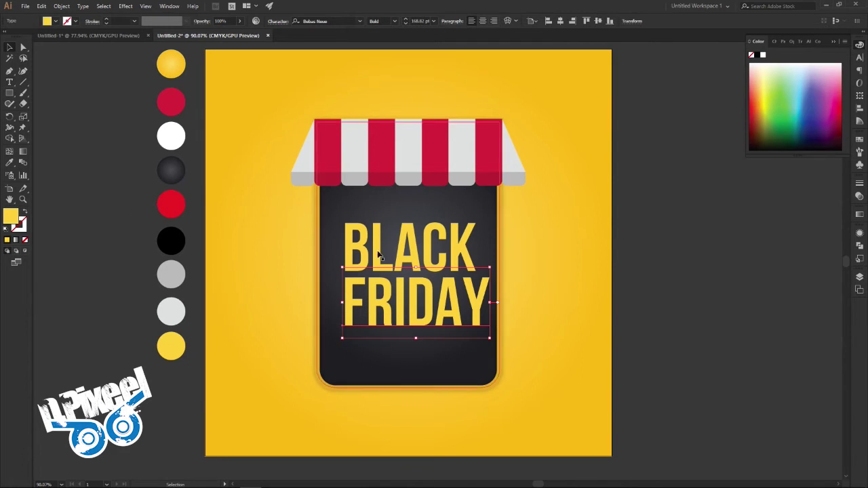
pyautogui.keyDown('shift'); pyautogui.moveTo(491, 269); pyautogui.dragTo(467, 278); pyautogui.keyUp('shift')
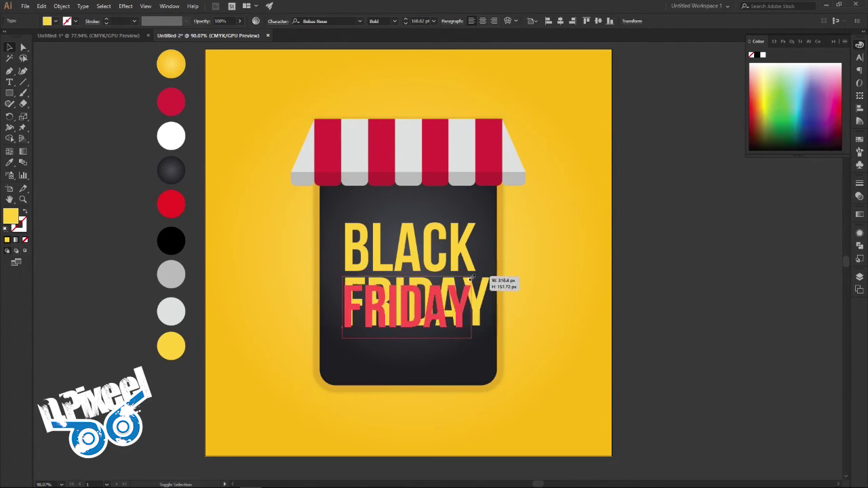
pyautogui.moveTo(456, 307); pyautogui.dragTo(461, 305)
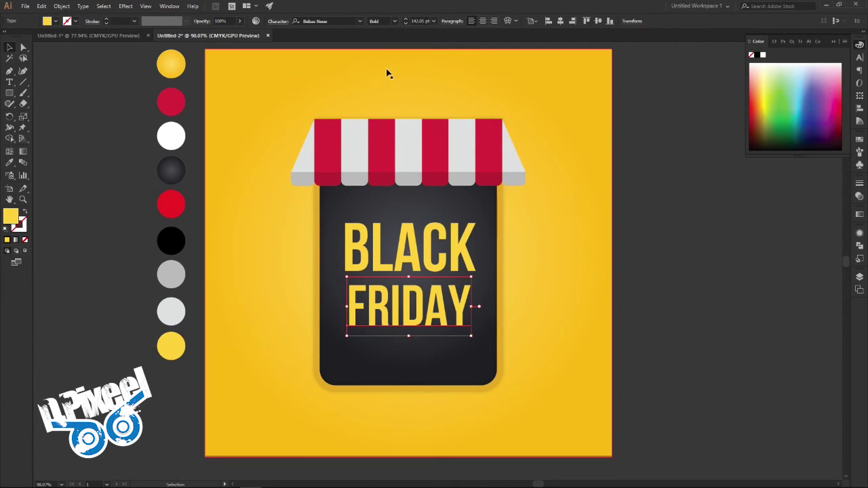
pyautogui.click(395, 21)
pyautogui.click(392, 38)
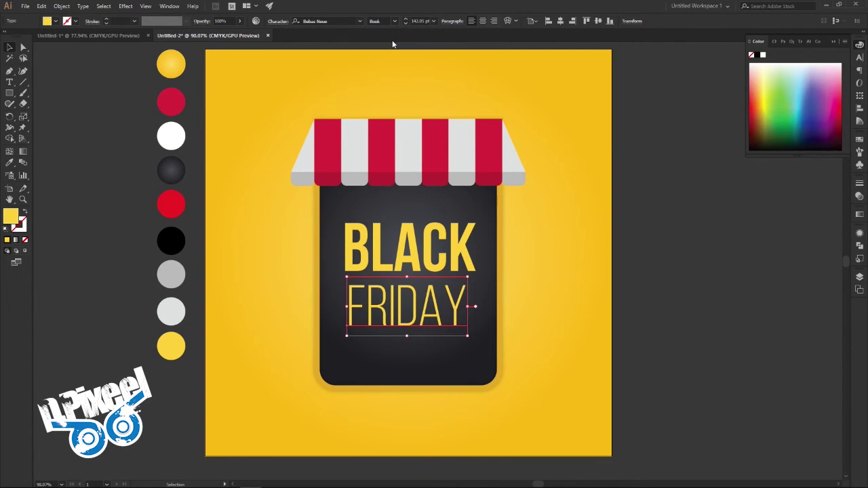
pyautogui.click(127, 36)
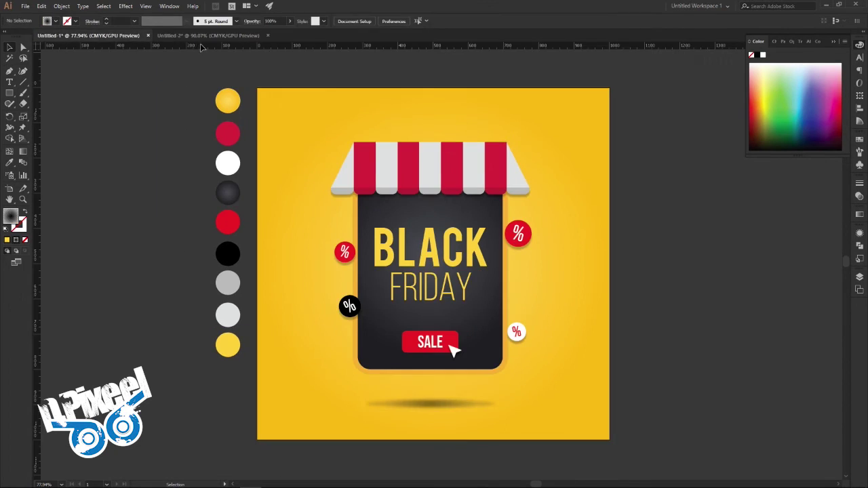
pyautogui.click(203, 36)
# Shrink FRIDAY slightly more and horizontally centre it with BLACK
pyautogui.moveTo(465, 281)
pyautogui.mouseDown()
pyautogui.moveTo(454, 290)
pyautogui.moveTo(416, 269)
pyautogui.mouseUp()
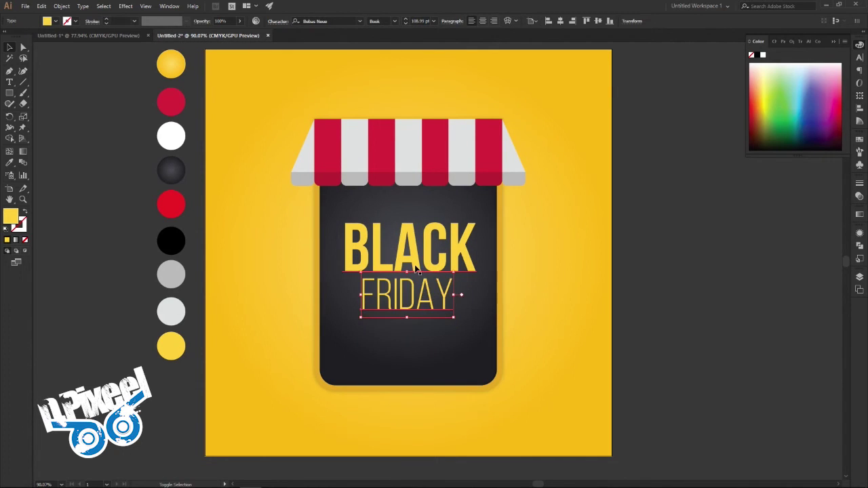
pyautogui.keyDown('shift'); pyautogui.click(416, 264); pyautogui.keyUp('shift')
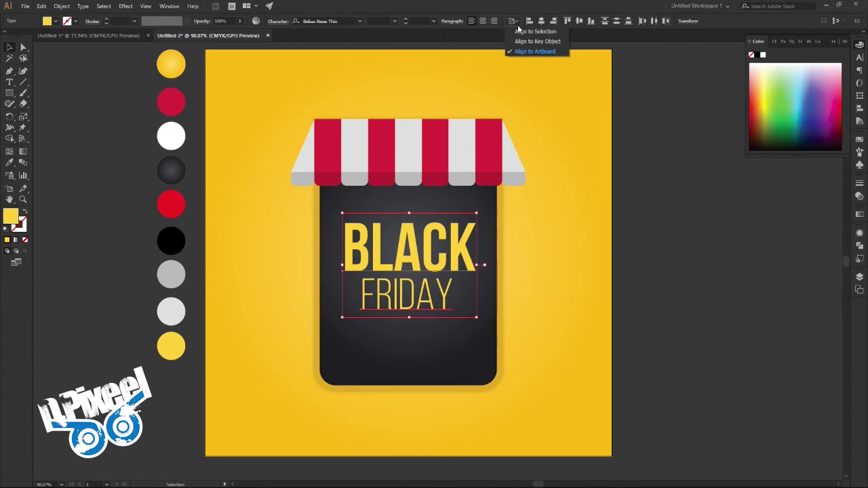
pyautogui.click(540, 21)
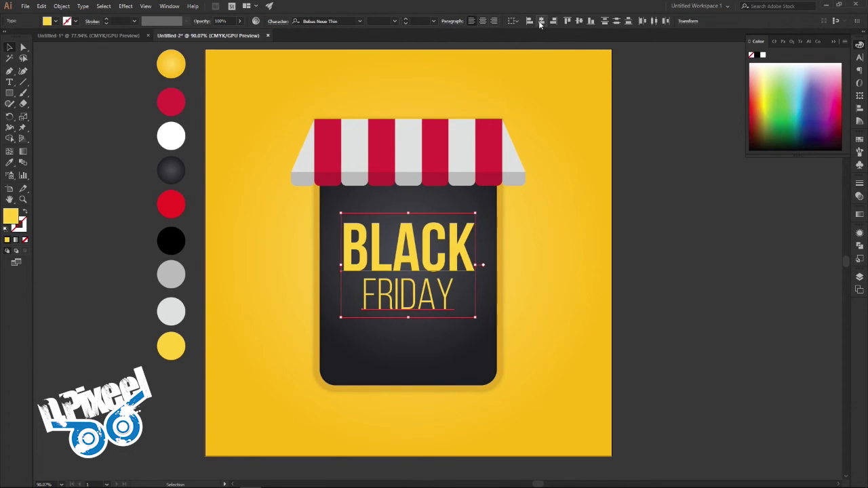
pyautogui.click(672, 250)
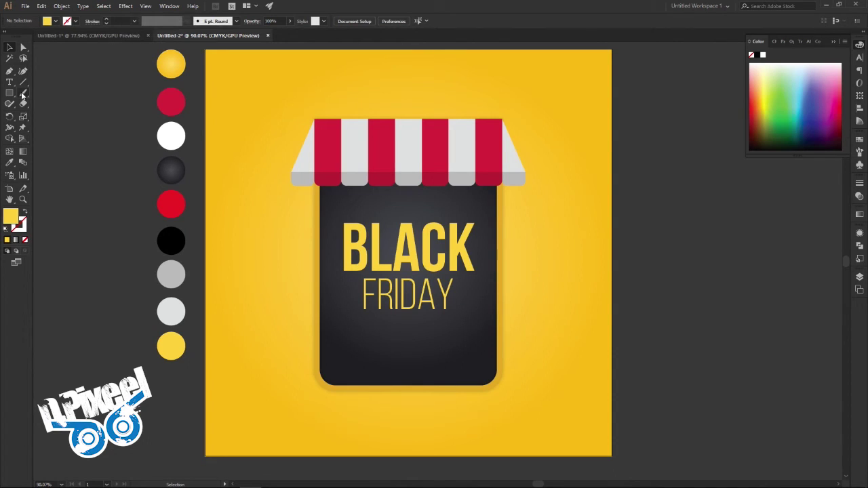
# Sample the crimson colour and draw a rounded-rectangle button below the BLACK FRIDAY text
pyautogui.click(10, 164)
pyautogui.click(175, 108)
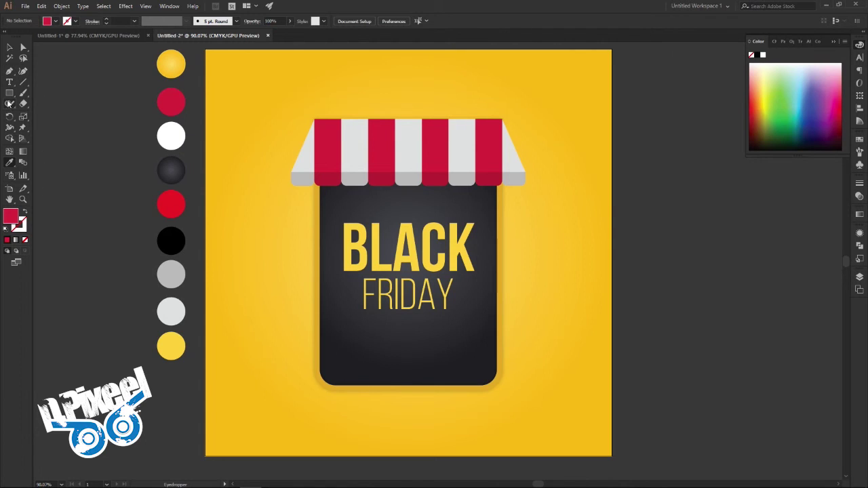
pyautogui.click(9, 95)
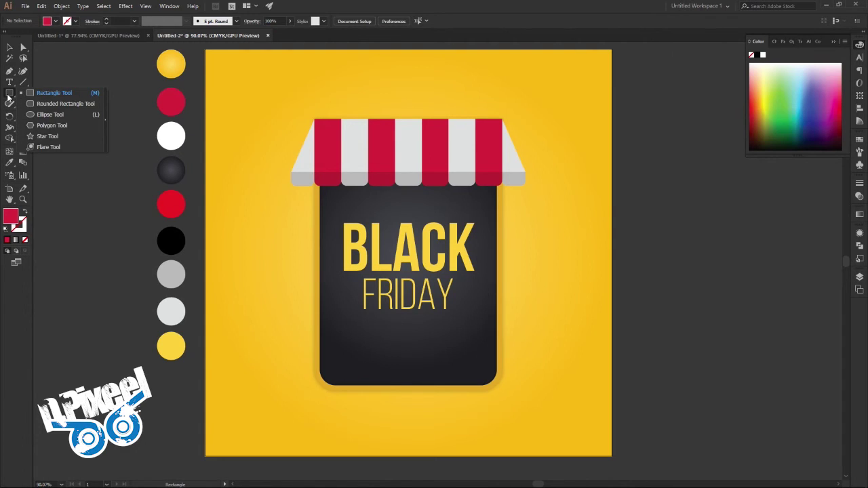
pyautogui.click(29, 105)
pyautogui.moveTo(378, 348); pyautogui.dragTo(444, 367)
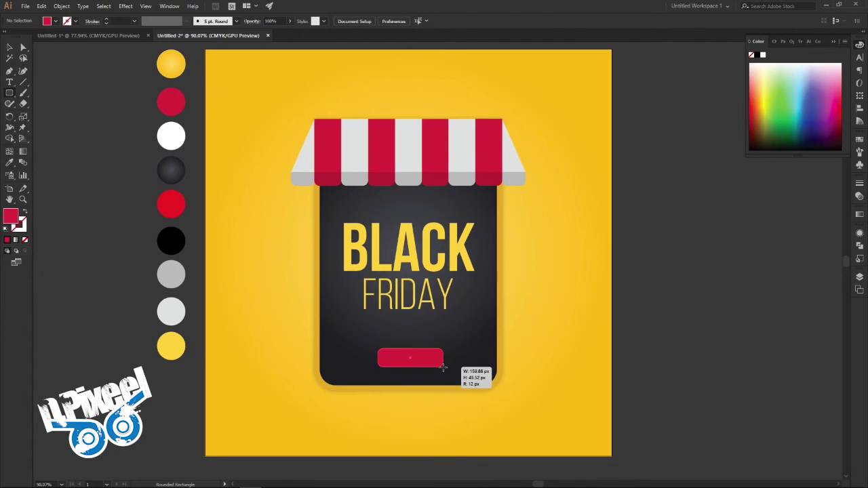
pyautogui.click(11, 48)
pyautogui.click(56, 97)
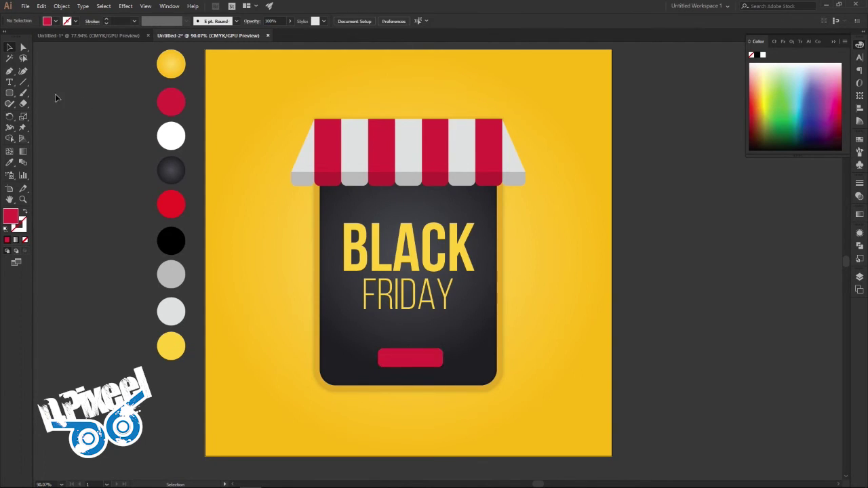
# Create SALE text at about 52 pt, Regular weight, white fill, and move it onto the button
pyautogui.click(9, 82)
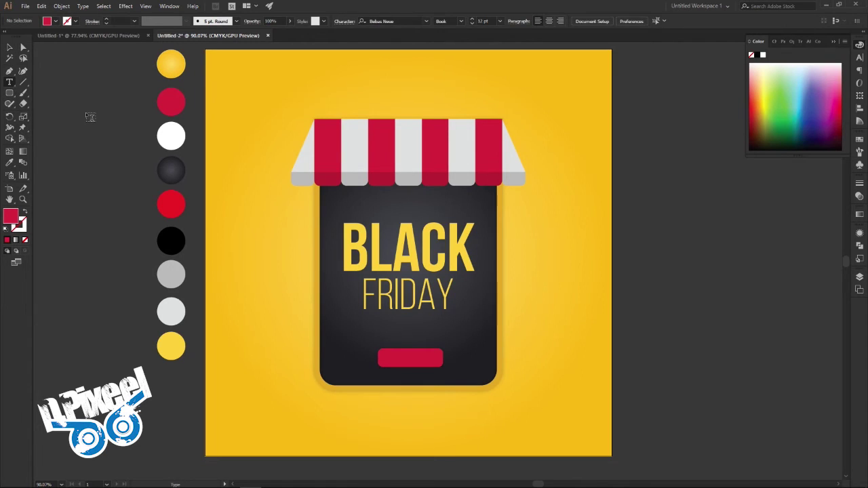
pyautogui.click(86, 112)
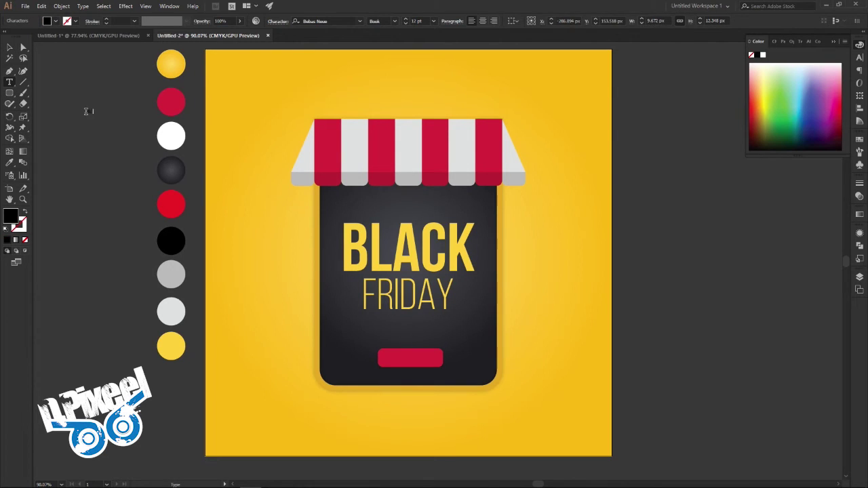
pyautogui.click(11, 49)
pyautogui.moveTo(95, 117); pyautogui.dragTo(106, 122)
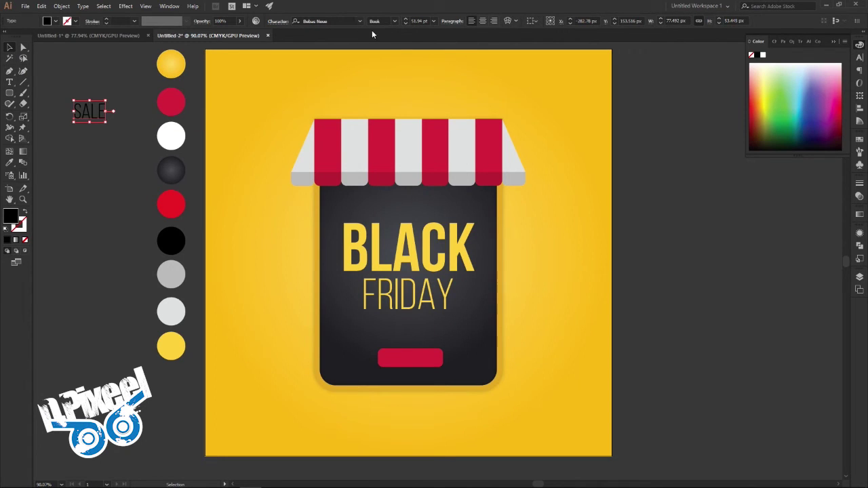
pyautogui.click(386, 43)
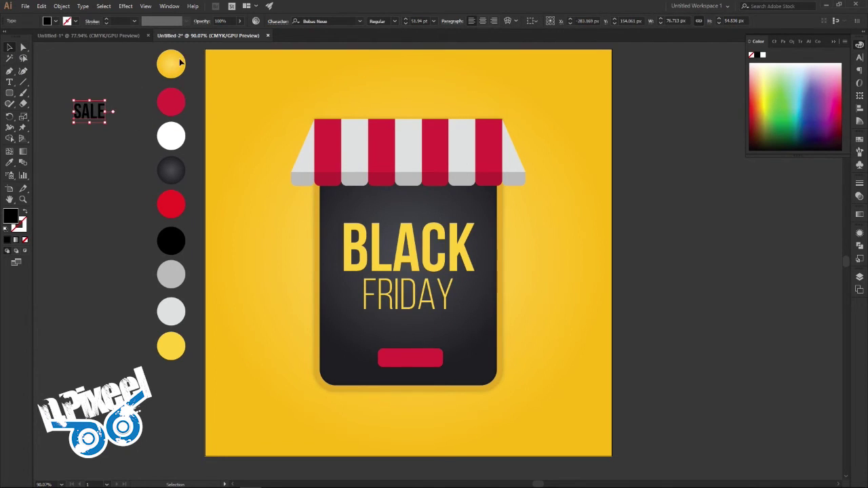
pyautogui.click(58, 24)
pyautogui.click(22, 37)
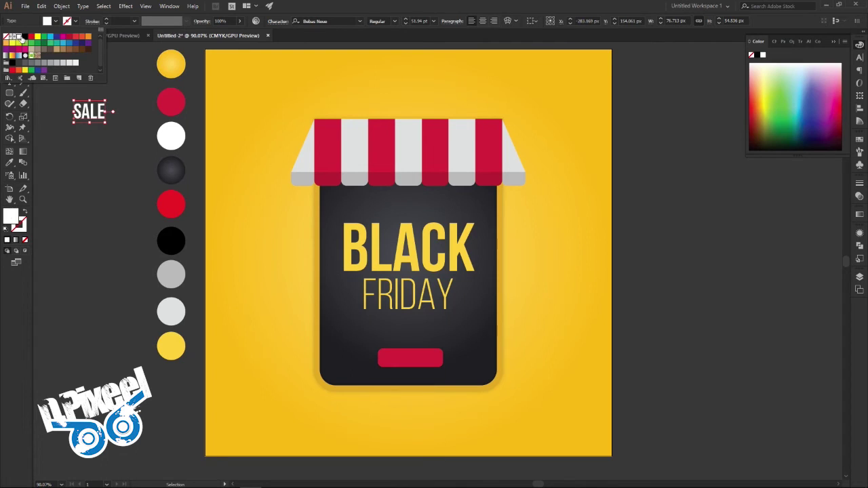
pyautogui.moveTo(94, 122); pyautogui.dragTo(422, 357)
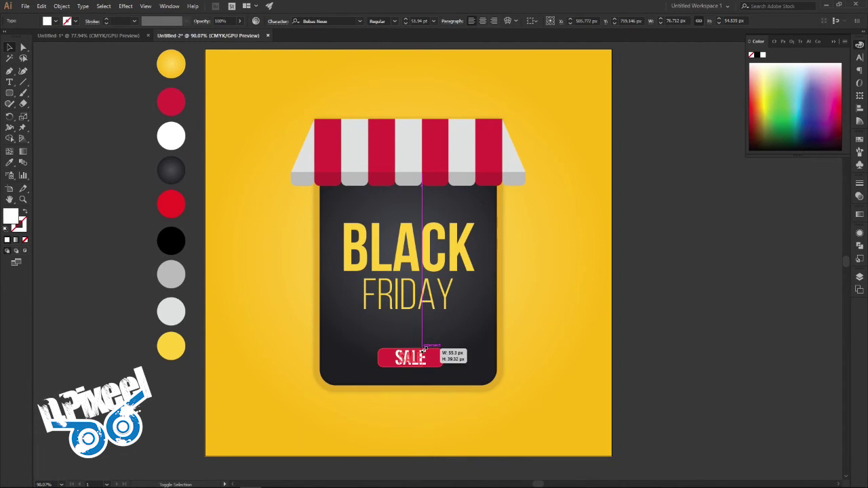
# Narrow the crimson button from both sides and centre the SALE text on it
pyautogui.click(442, 359)
pyautogui.moveTo(444, 360); pyautogui.dragTo(436, 360)
pyautogui.moveTo(378, 358); pyautogui.dragTo(385, 358)
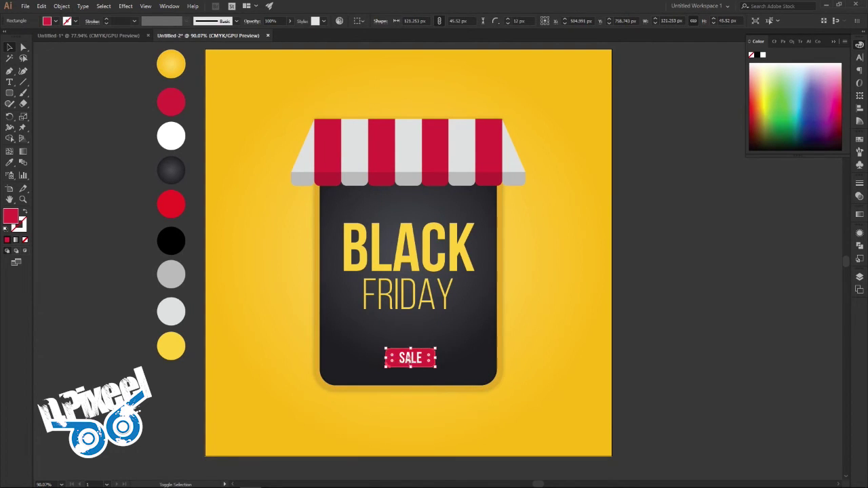
pyautogui.keyDown('shift'); pyautogui.click(411, 361); pyautogui.keyUp('shift')
pyautogui.click(278, 21)
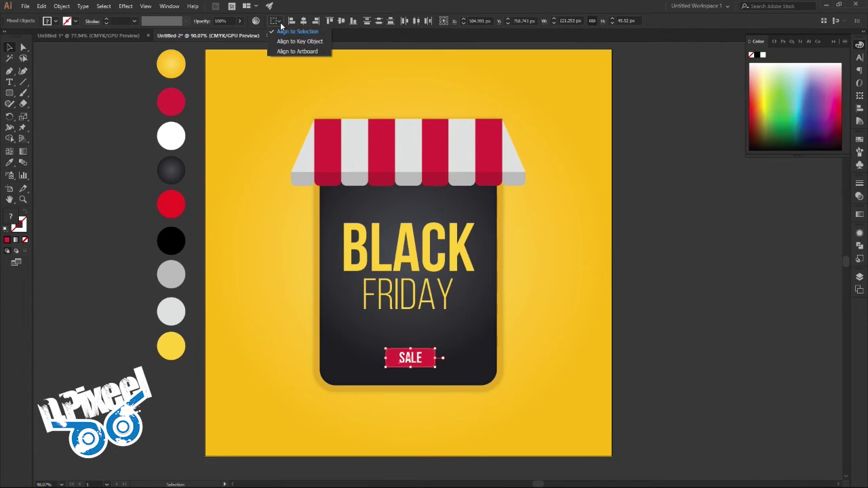
pyautogui.click(298, 31)
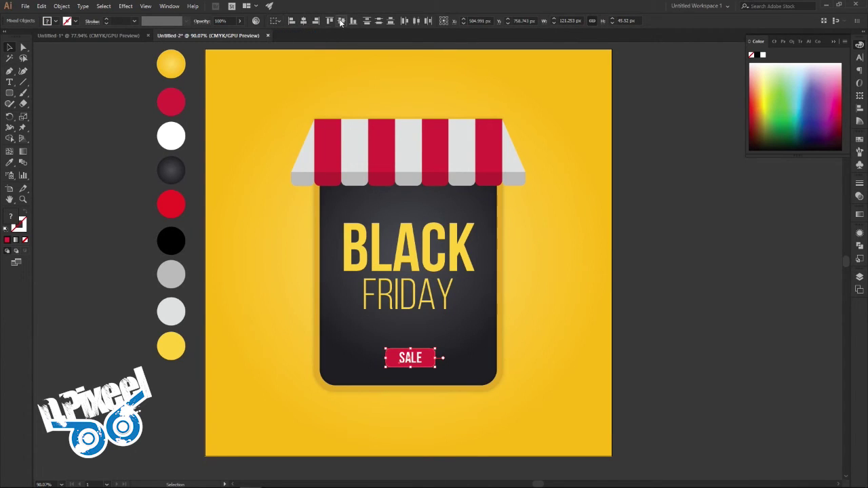
pyautogui.click(736, 343)
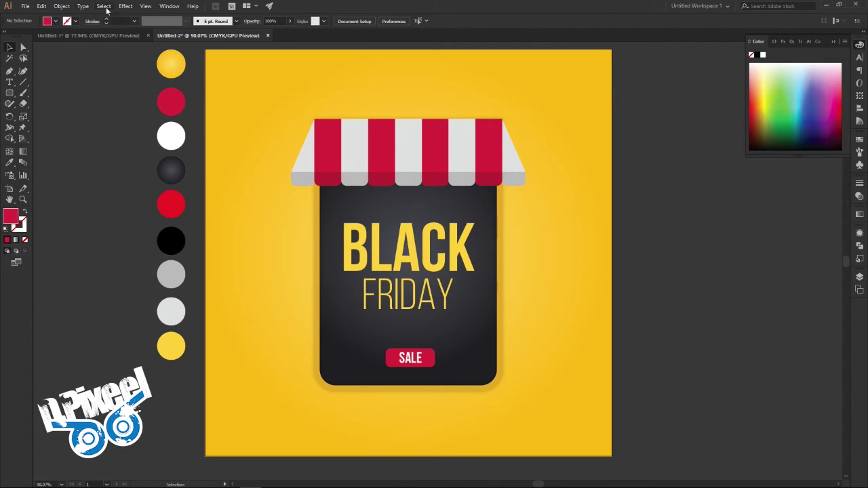
pyautogui.click(169, 7)
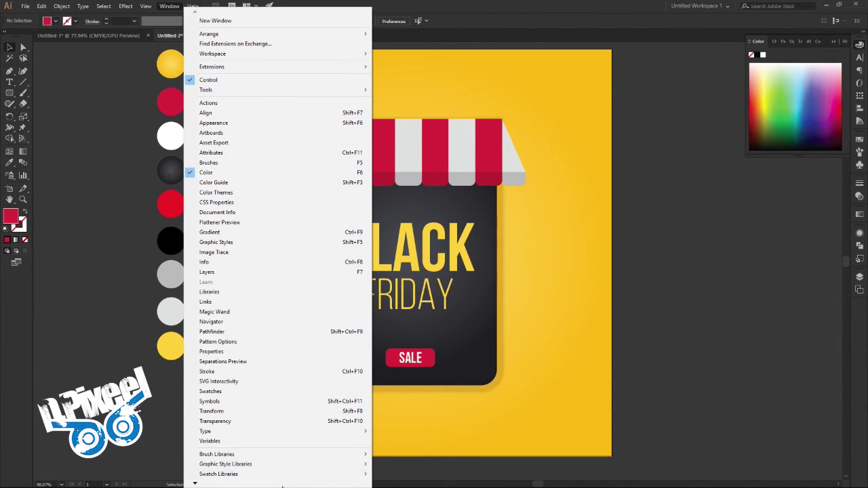
pyautogui.moveTo(217, 455)
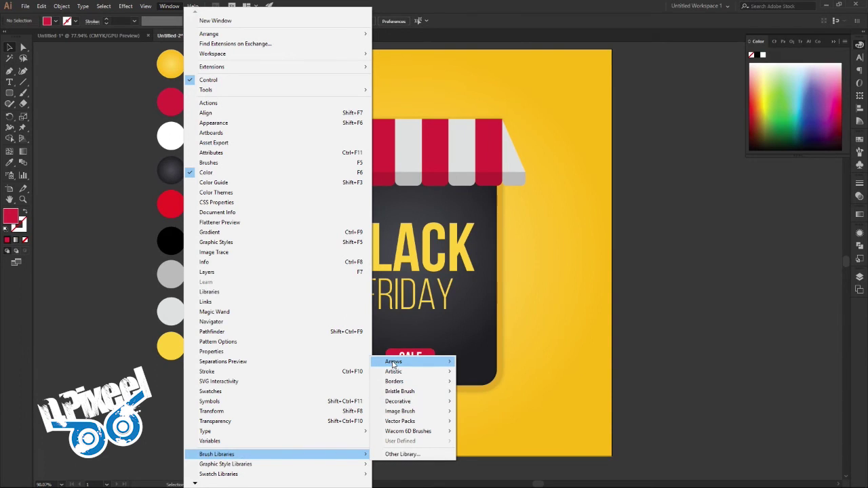
# Try an Arrows_Standard brush stroke on the background, remove it, and close the library
pyautogui.moveTo(394, 362)
pyautogui.click(481, 372)
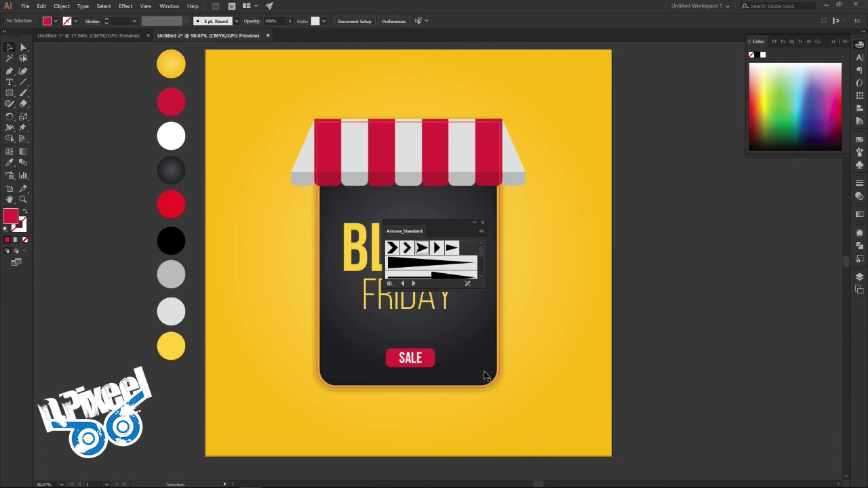
pyautogui.moveTo(407, 246); pyautogui.dragTo(547, 305)
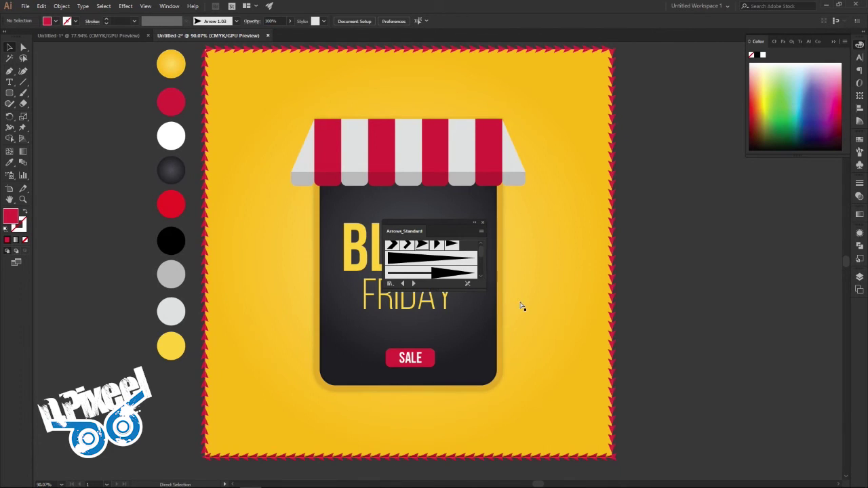
pyautogui.click(467, 283)
pyautogui.scroll(-1, 425, 247)
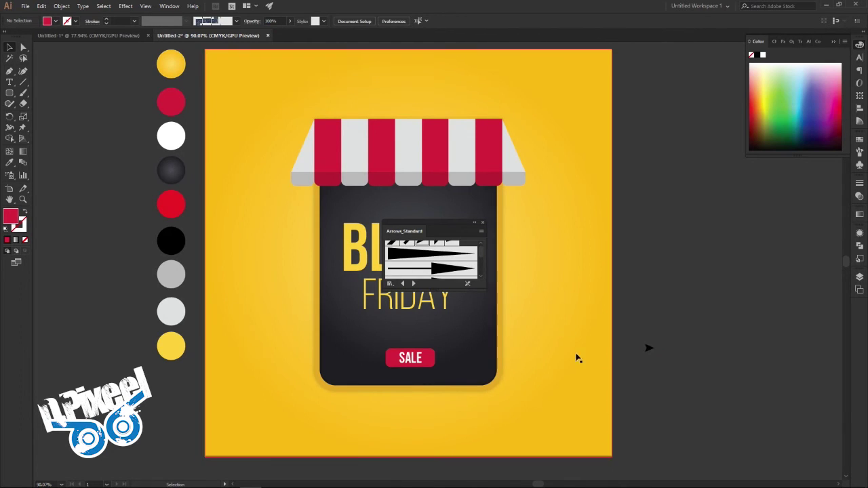
pyautogui.click(482, 223)
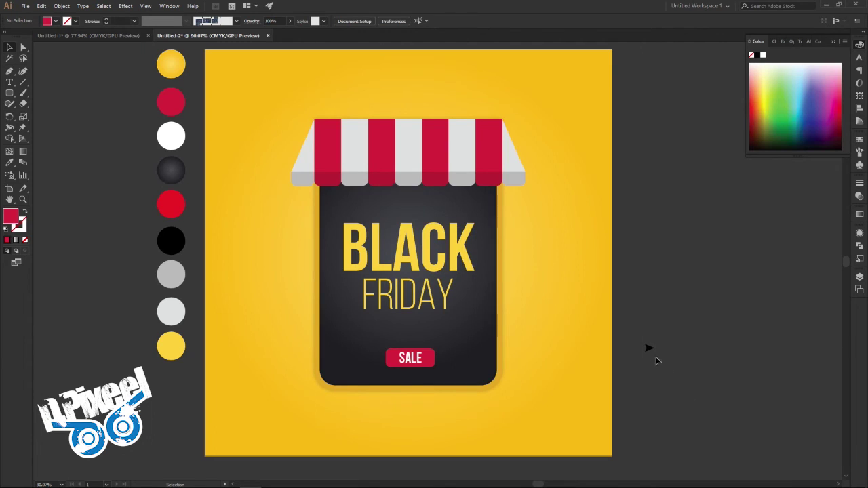
# Rotate the small black arrow beside the poster 45°, enlarge it slightly, and zoom in
pyautogui.click(649, 348)
pyautogui.moveTo(658, 357); pyautogui.dragTo(646, 316)
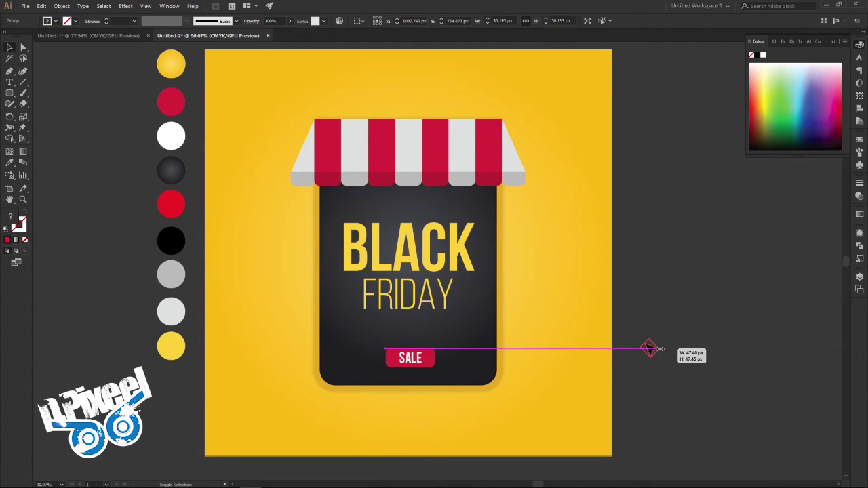
pyautogui.moveTo(656, 350); pyautogui.dragTo(656, 351)
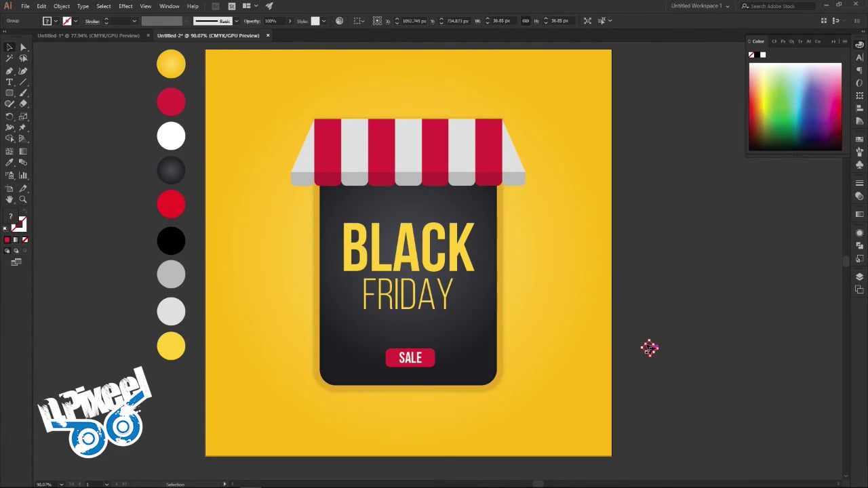
pyautogui.rightClick(649, 350)
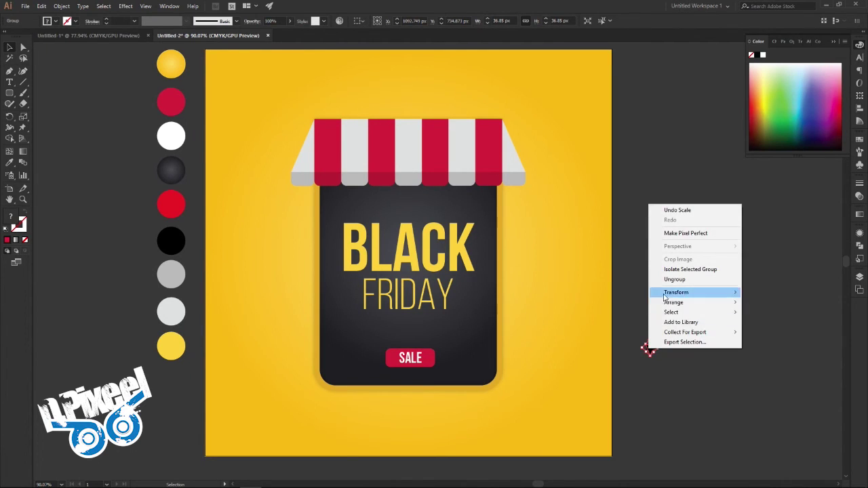
pyautogui.click(697, 366)
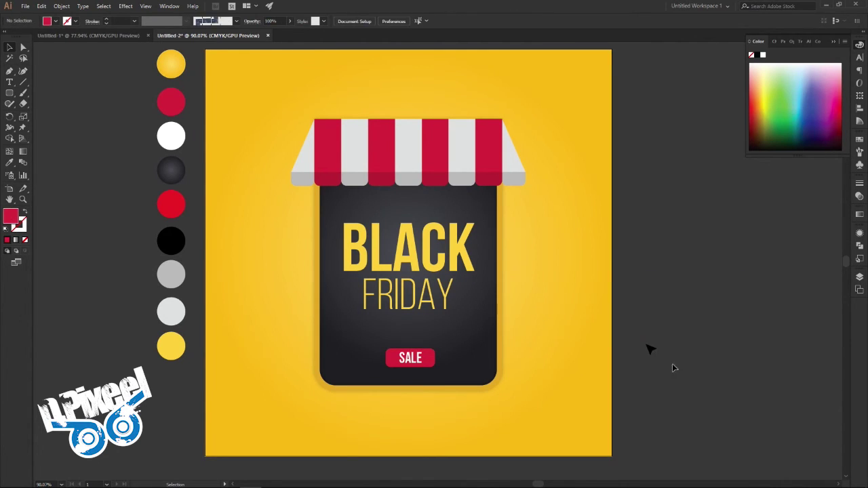
pyautogui.press('z')
pyautogui.click(712, 364)
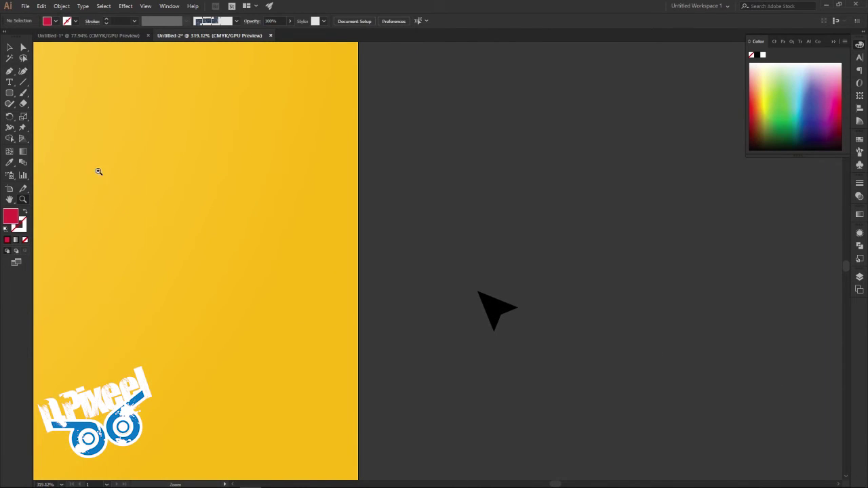
# Isolate the arrow group and cut the black arrow out of it
pyautogui.click(10, 48)
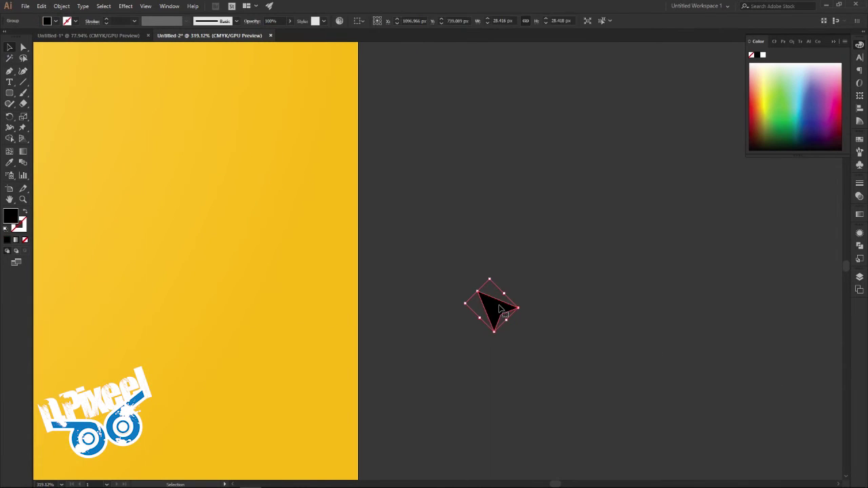
pyautogui.doubleClick(498, 308)
pyautogui.click(499, 309)
pyautogui.click(41, 6)
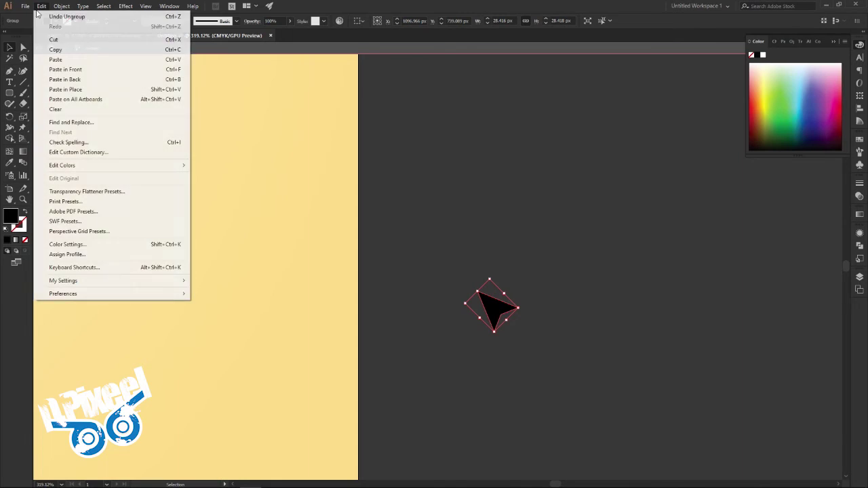
pyautogui.click(58, 38)
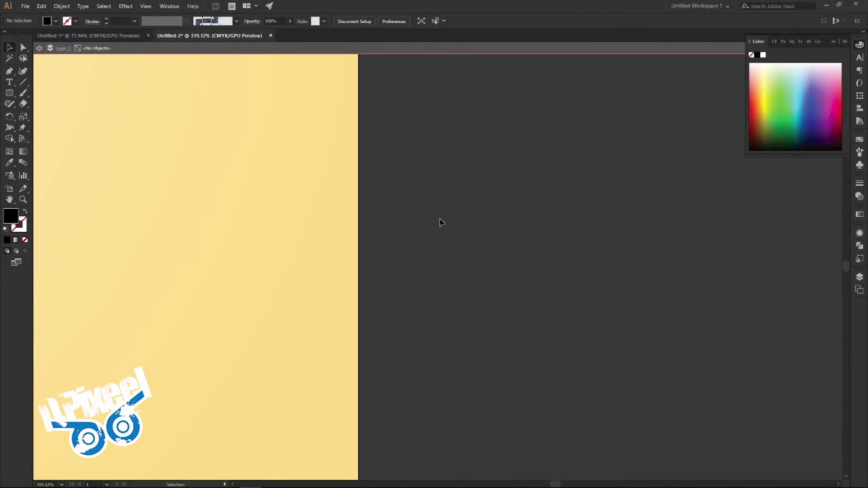
# Delete the leftover empty diamond outline and zoom in on the poster card
pyautogui.doubleClick(419, 181)
pyautogui.moveTo(417, 183); pyautogui.dragTo(515, 390)
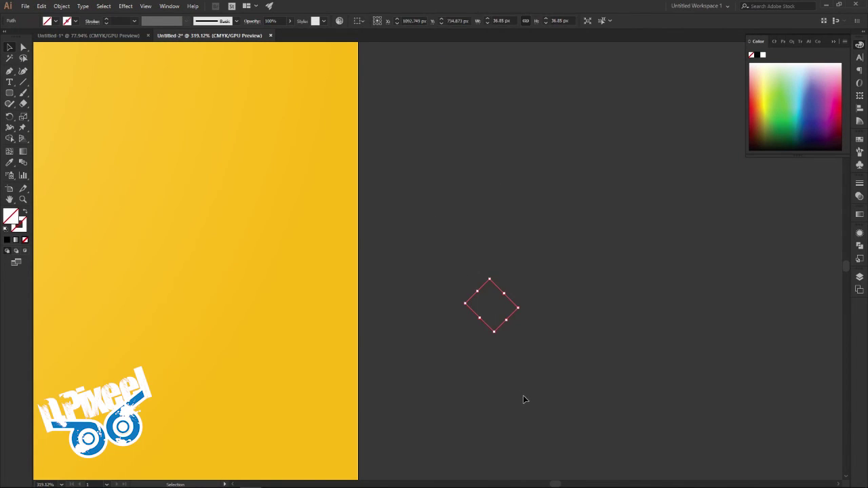
pyautogui.press('Delete')
pyautogui.scroll(-5, 425, 281)
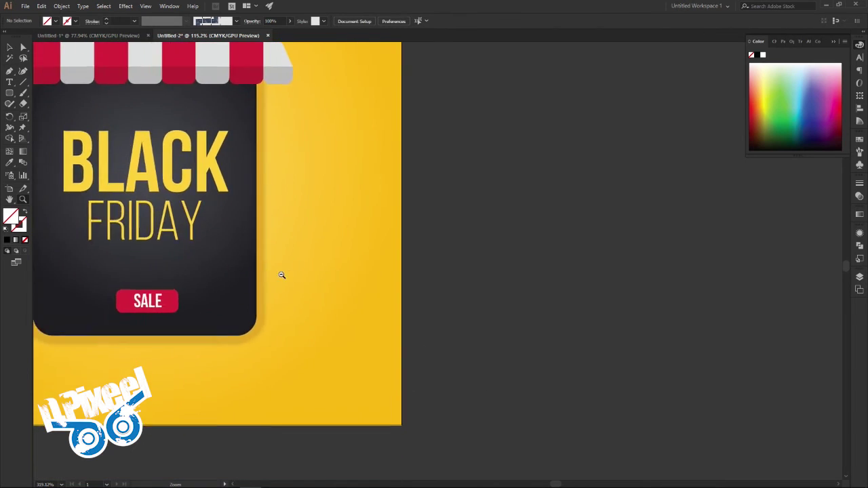
pyautogui.moveTo(333, 297)
pyautogui.mouseDown()
pyautogui.moveTo(403, 288)
pyautogui.moveTo(365, 292)
pyautogui.mouseUp()
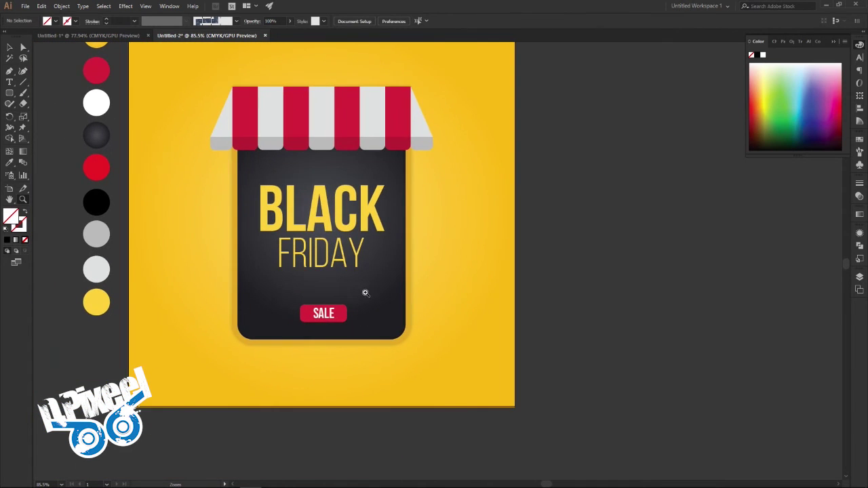
pyautogui.press('v')
pyautogui.click(324, 331)
# Paste the arrow, fill it white, and place it on the SALE button
pyautogui.click(139, 82)
pyautogui.click(41, 7)
pyautogui.click(61, 59)
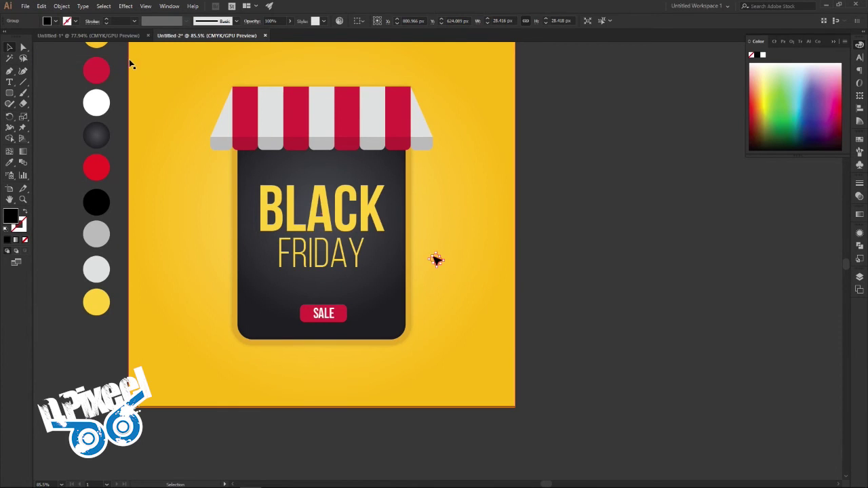
pyautogui.click(56, 21)
pyautogui.click(15, 36)
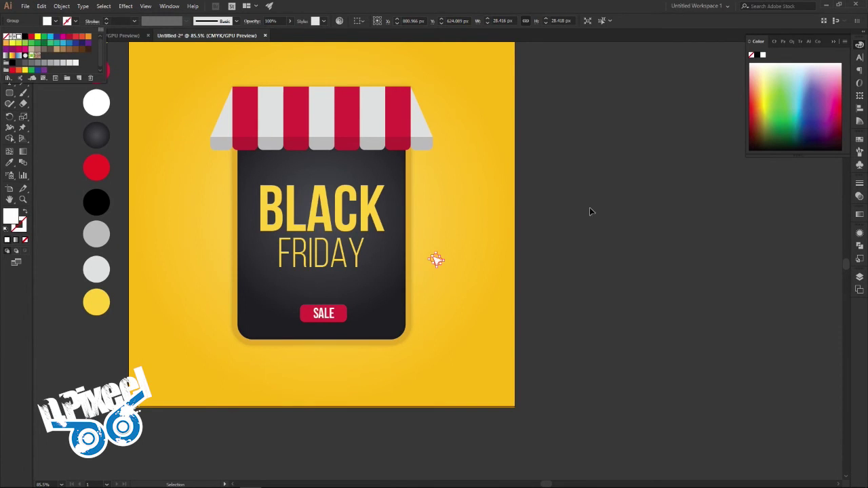
pyautogui.click(579, 206)
pyautogui.moveTo(437, 260); pyautogui.dragTo(356, 331)
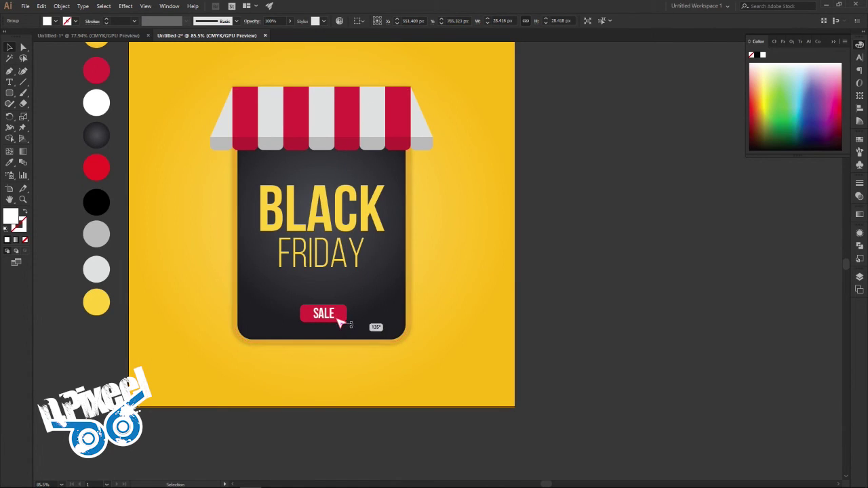
pyautogui.click(542, 337)
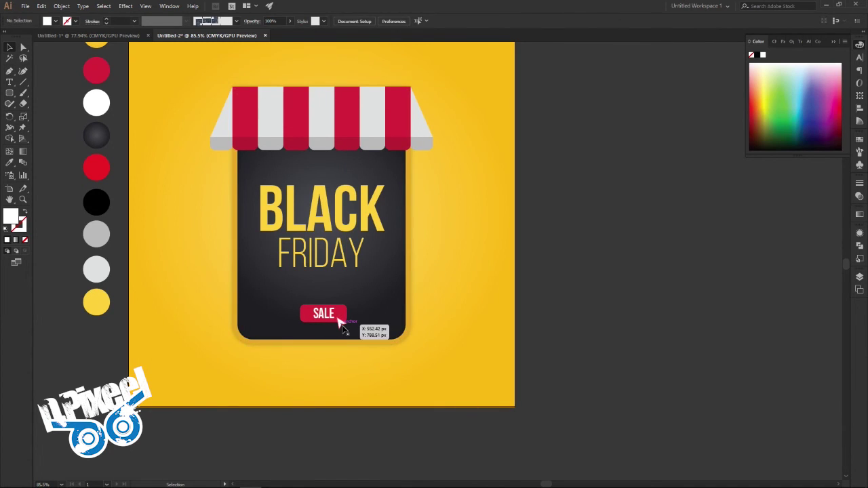
pyautogui.click(510, 343)
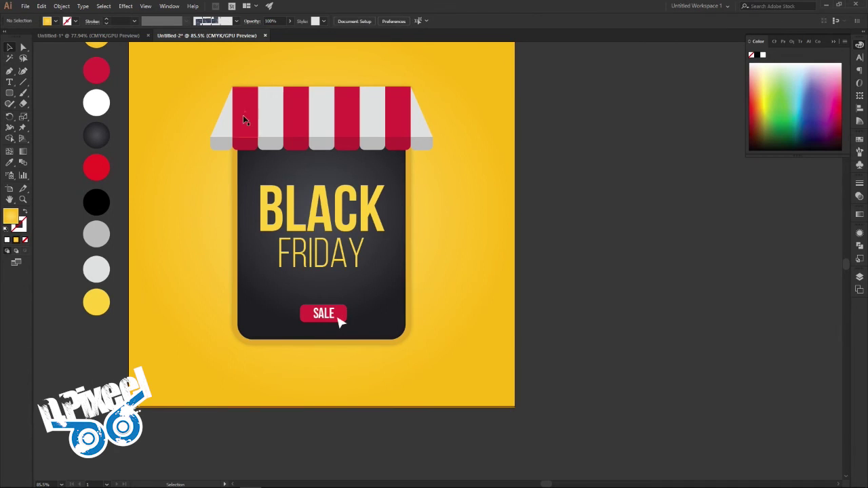
pyautogui.click(129, 36)
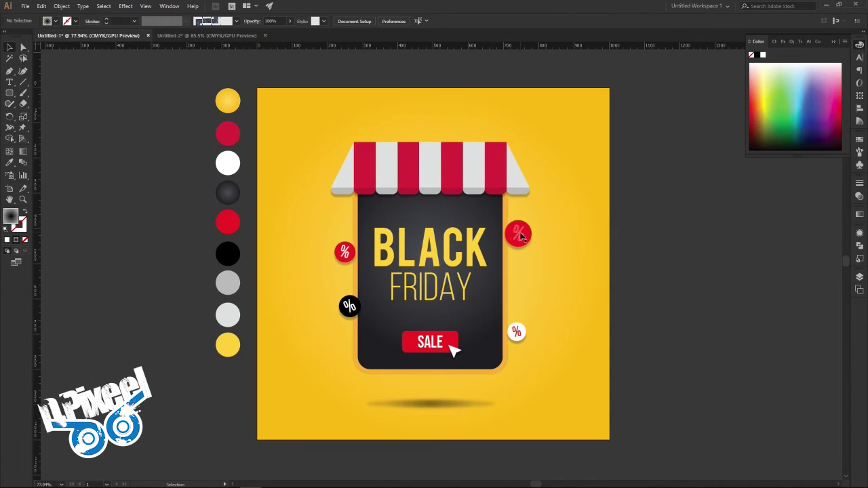
# Make the SALE button slightly taller and raise it a little
pyautogui.click(233, 36)
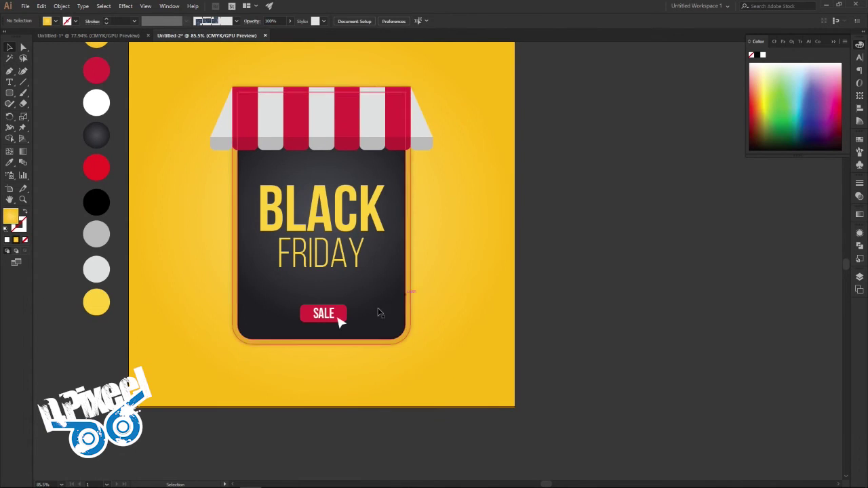
pyautogui.click(342, 319)
pyautogui.moveTo(341, 321); pyautogui.dragTo(338, 313)
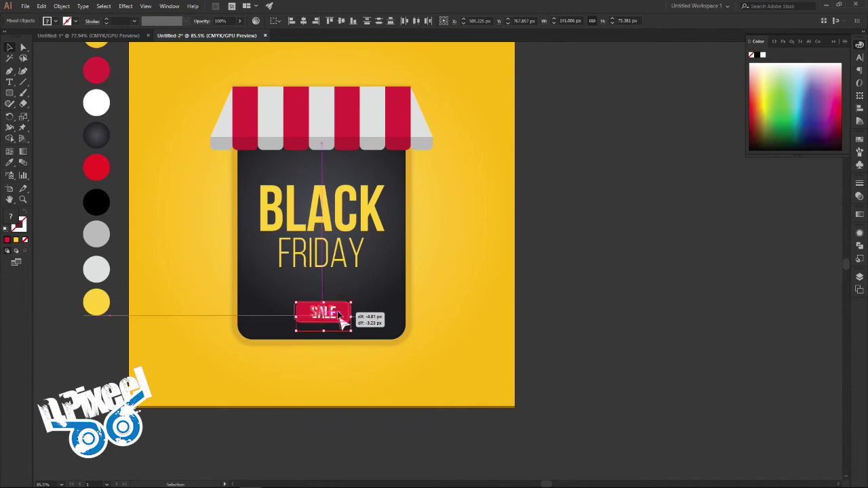
pyautogui.moveTo(341, 322); pyautogui.dragTo(342, 314)
pyautogui.click(530, 340)
pyautogui.click(340, 314)
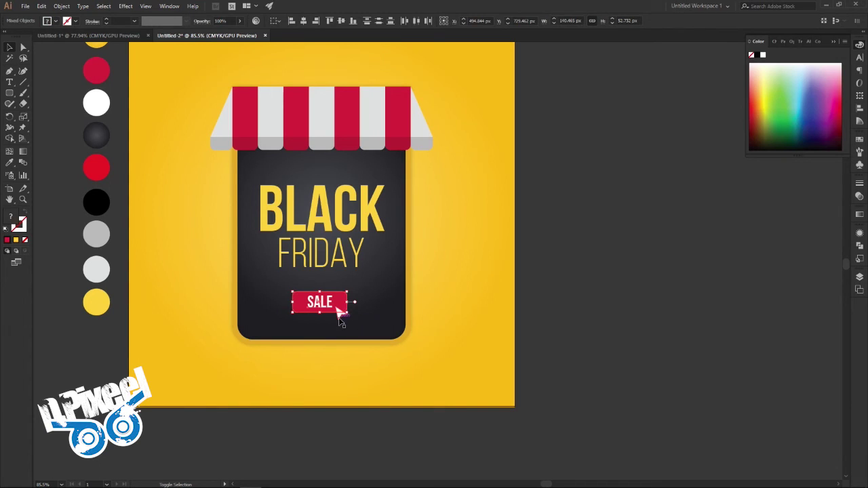
# Group the SALE button with its arrow and centre it horizontally on the card
pyautogui.rightClick(340, 317)
pyautogui.click(358, 372)
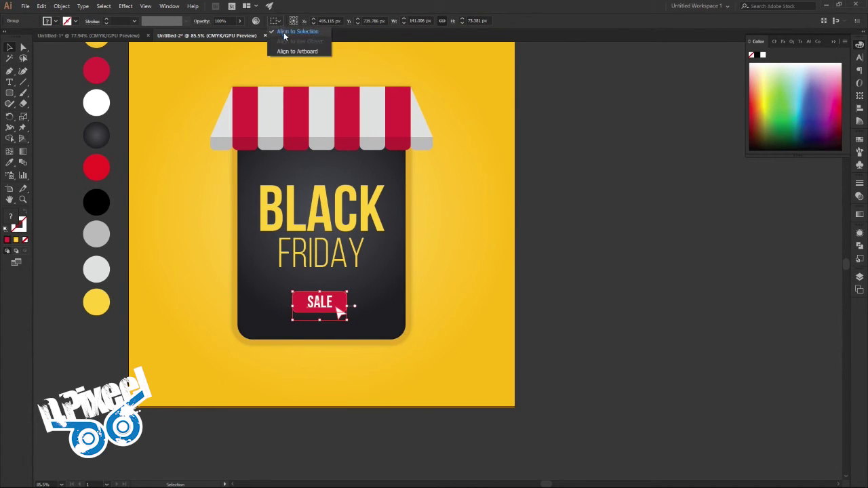
pyautogui.click(285, 32)
pyautogui.click(304, 22)
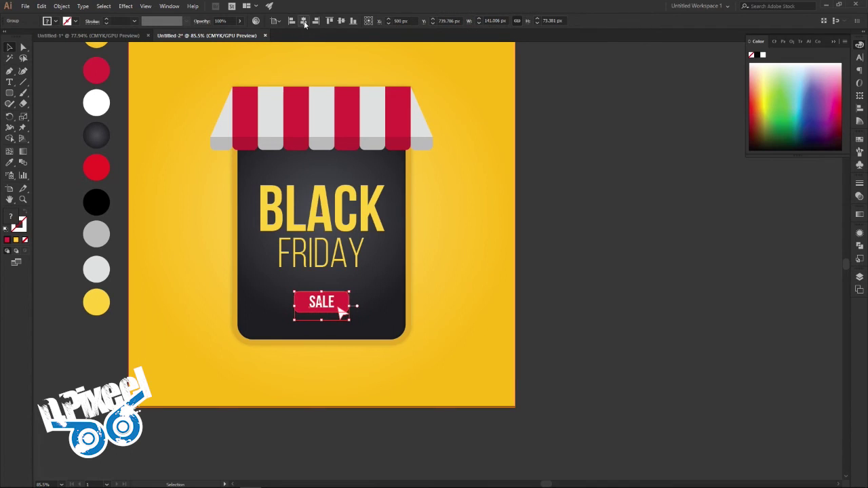
pyautogui.click(616, 244)
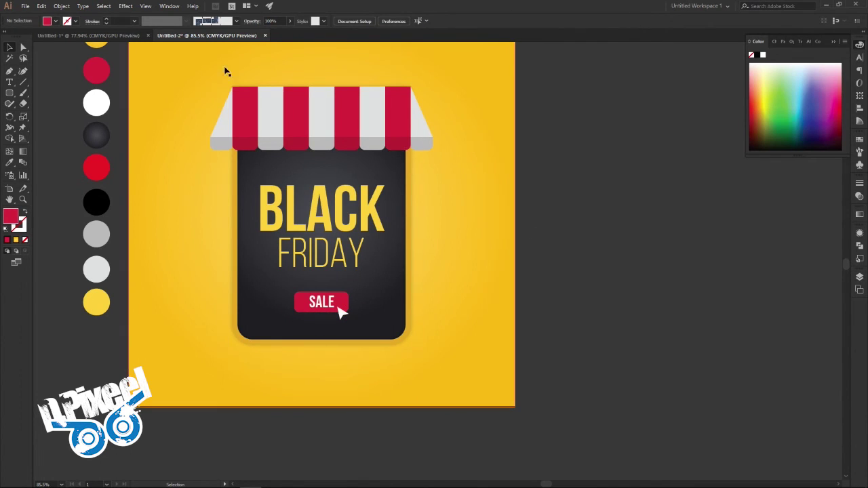
pyautogui.click(88, 35)
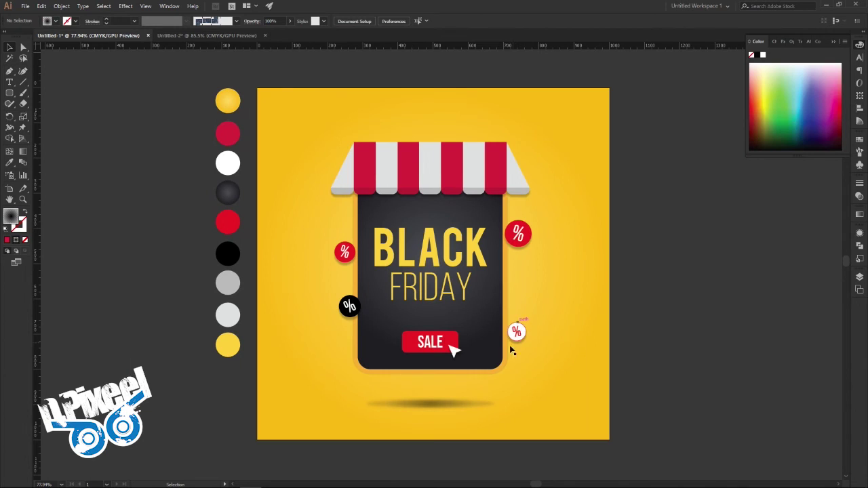
# Draw a red circle about 80.7 px wide right of the card and start a text object nearby
pyautogui.click(170, 36)
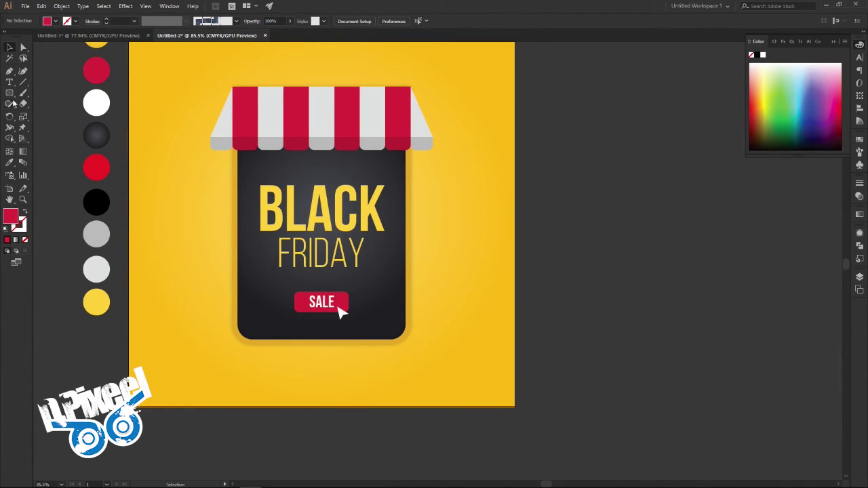
pyautogui.click(10, 162)
pyautogui.click(13, 96)
pyautogui.click(42, 115)
pyautogui.moveTo(464, 291); pyautogui.dragTo(495, 318)
pyautogui.click(9, 82)
pyautogui.click(645, 271)
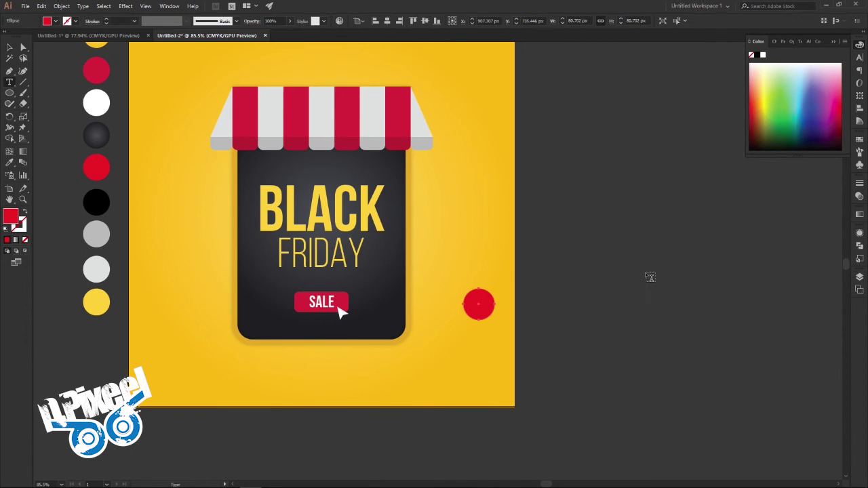
# Enlarge the % sign to about 57.69 pt, place it on the red circle, and make it white
pyautogui.click(9, 48)
pyautogui.moveTo(652, 276); pyautogui.dragTo(661, 288)
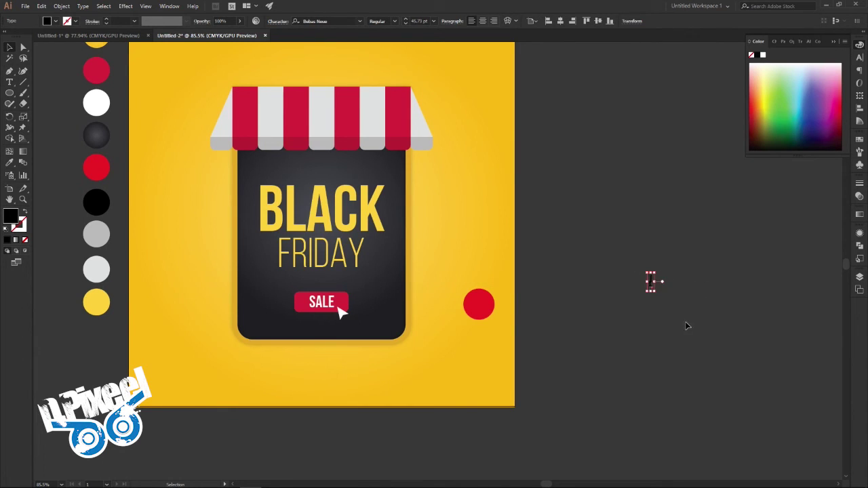
pyautogui.moveTo(658, 285); pyautogui.dragTo(484, 311)
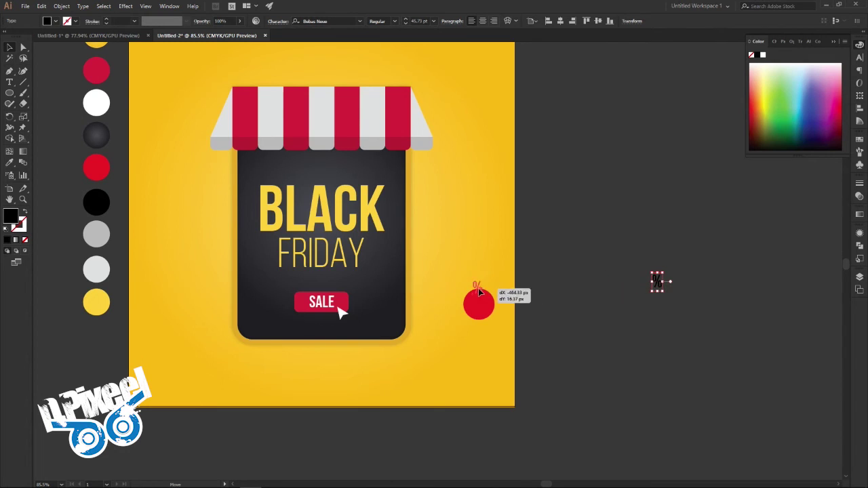
pyautogui.moveTo(484, 313); pyautogui.dragTo(482, 308)
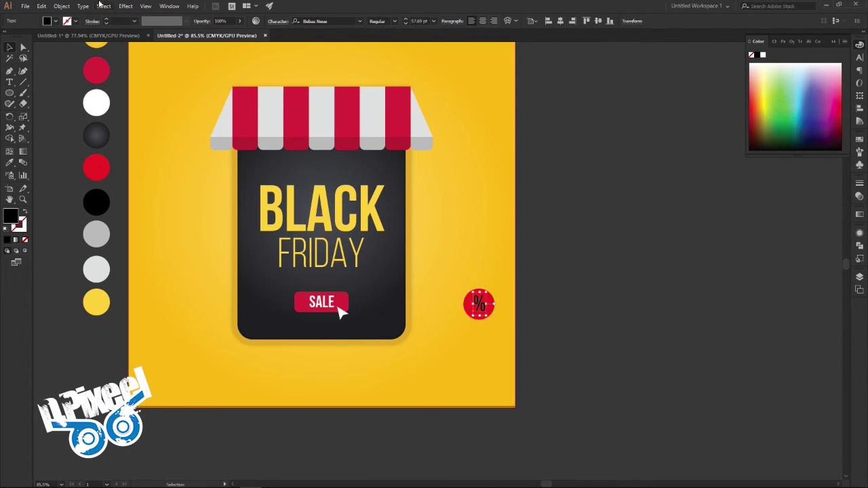
pyautogui.click(13, 163)
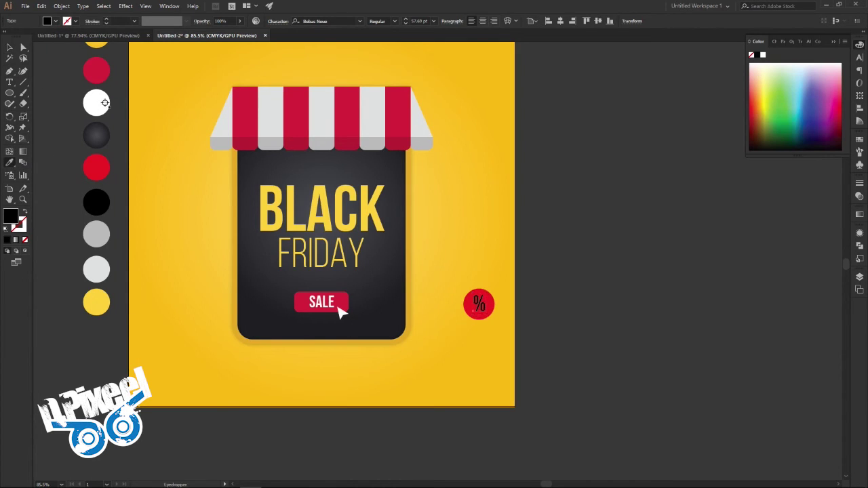
pyautogui.click(105, 103)
pyautogui.click(9, 48)
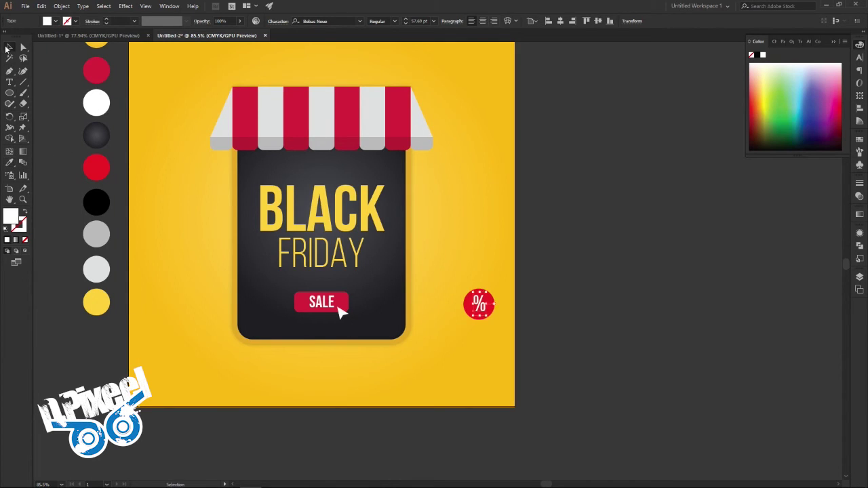
pyautogui.click(641, 338)
pyautogui.click(494, 307)
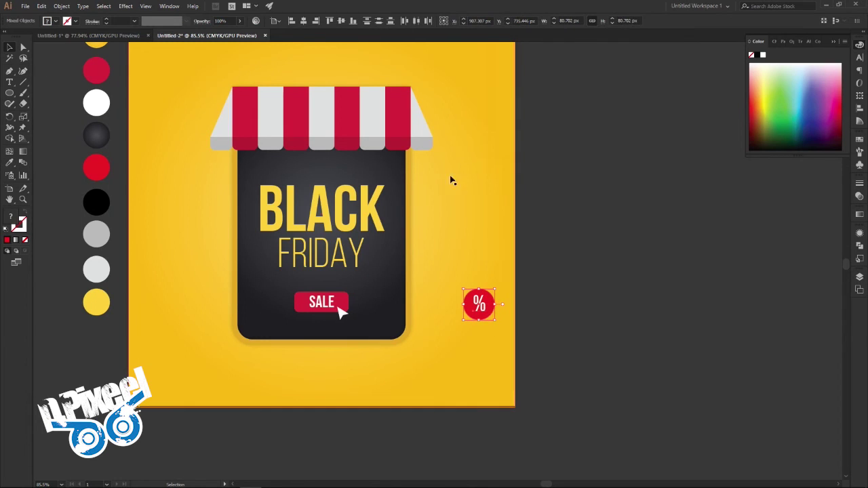
# Centre the % on the circle, group them, and move the smaller badge beside the card's top right
pyautogui.click(275, 21)
pyautogui.click(282, 32)
pyautogui.click(303, 20)
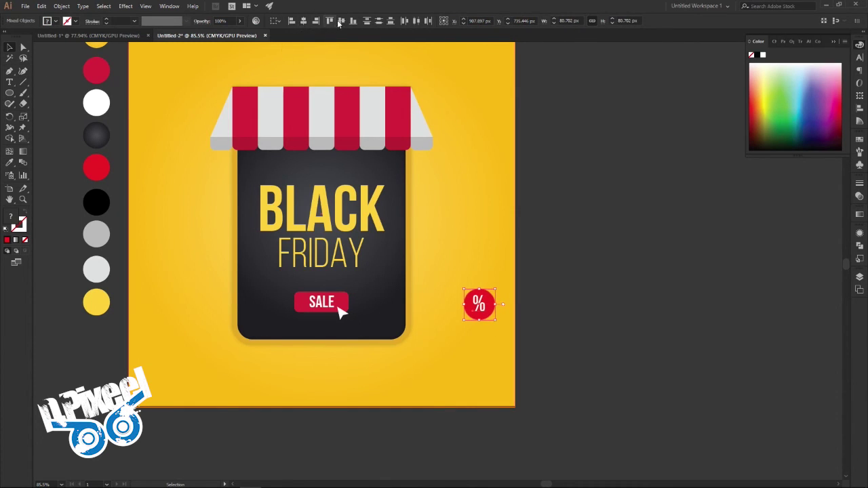
pyautogui.rightClick(483, 309)
pyautogui.click(505, 366)
pyautogui.moveTo(469, 308); pyautogui.dragTo(435, 188)
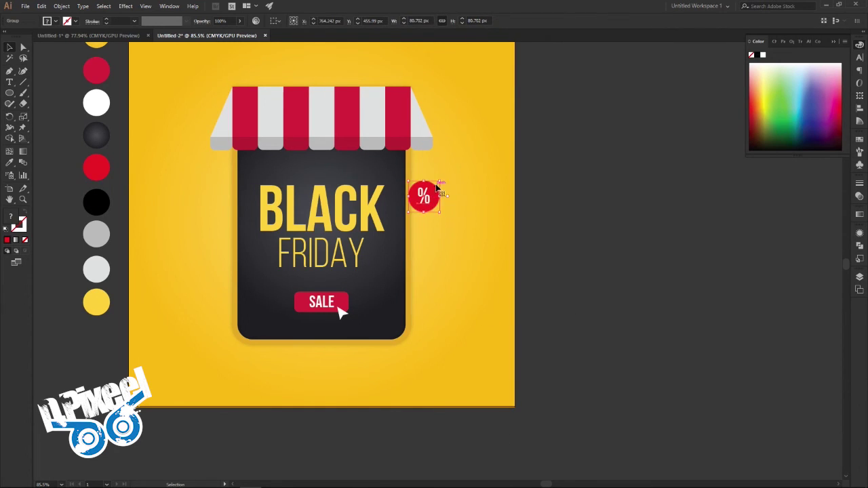
pyautogui.moveTo(436, 189); pyautogui.dragTo(436, 185)
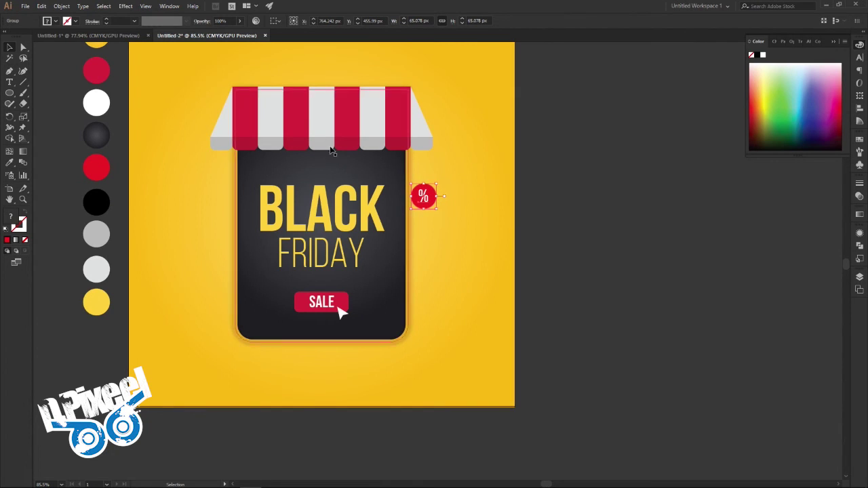
# Duplicate the % badge and place a smaller copy left of the BLACK text
pyautogui.click(41, 7)
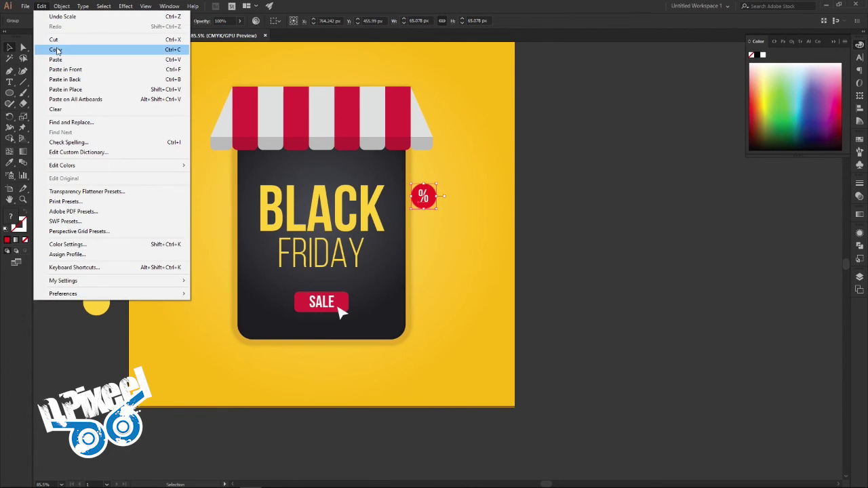
pyautogui.click(55, 50)
pyautogui.click(42, 6)
pyautogui.click(56, 60)
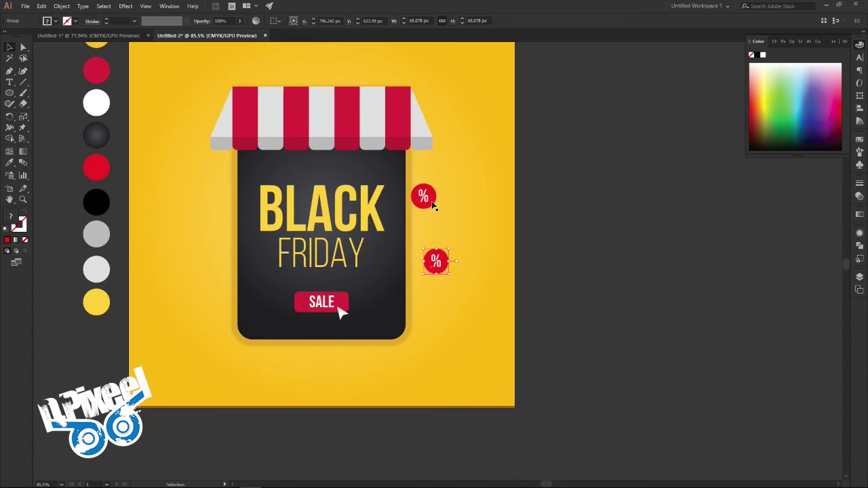
pyautogui.moveTo(440, 266)
pyautogui.mouseDown()
pyautogui.moveTo(232, 208)
pyautogui.moveTo(242, 212)
pyautogui.mouseUp()
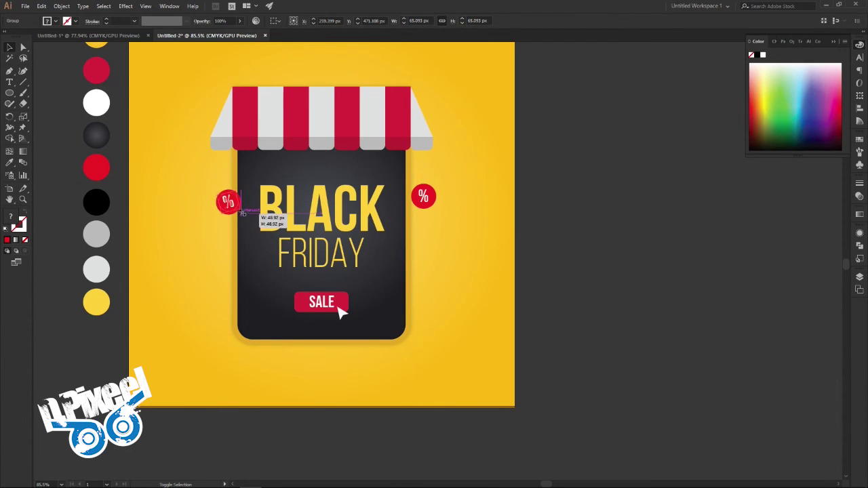
pyautogui.moveTo(242, 213); pyautogui.dragTo(237, 209)
pyautogui.click(127, 36)
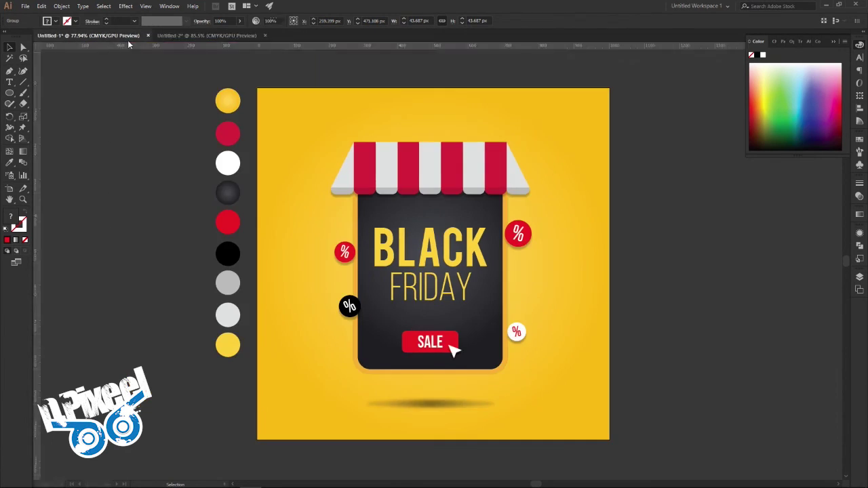
# Paste a third % badge, shrink it slightly, and move it to the card's lower-left beside SALE
pyautogui.click(207, 35)
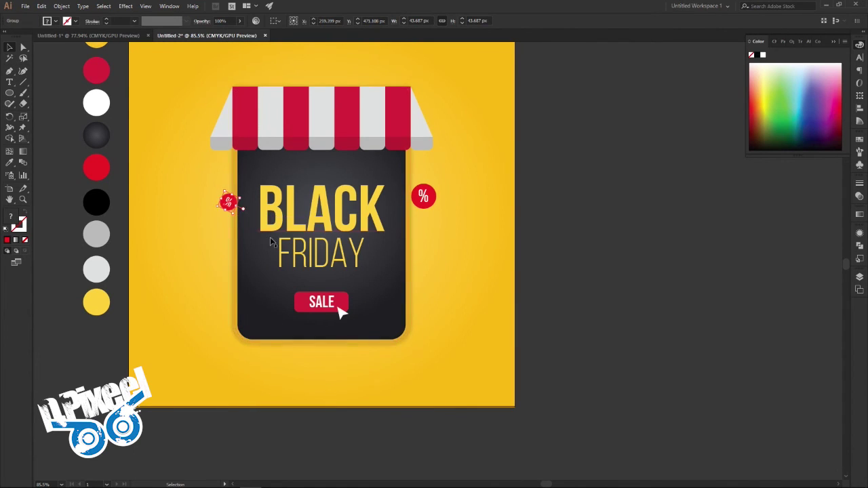
pyautogui.click(131, 36)
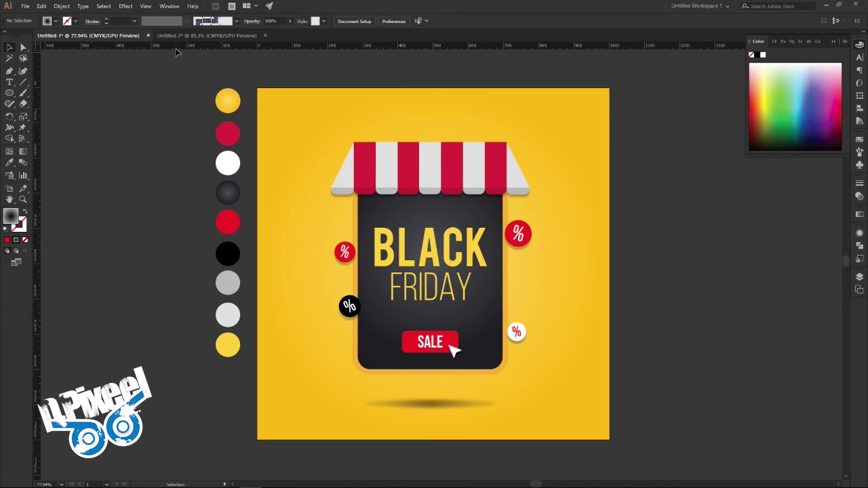
pyautogui.click(197, 35)
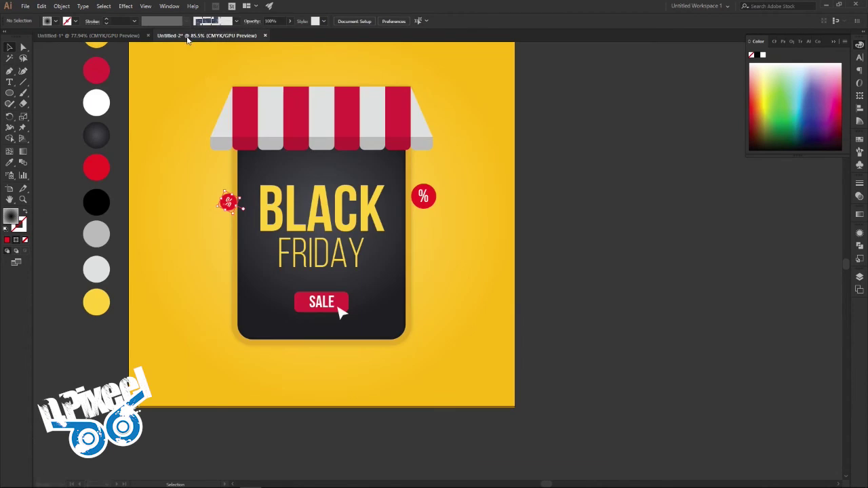
pyautogui.click(231, 204)
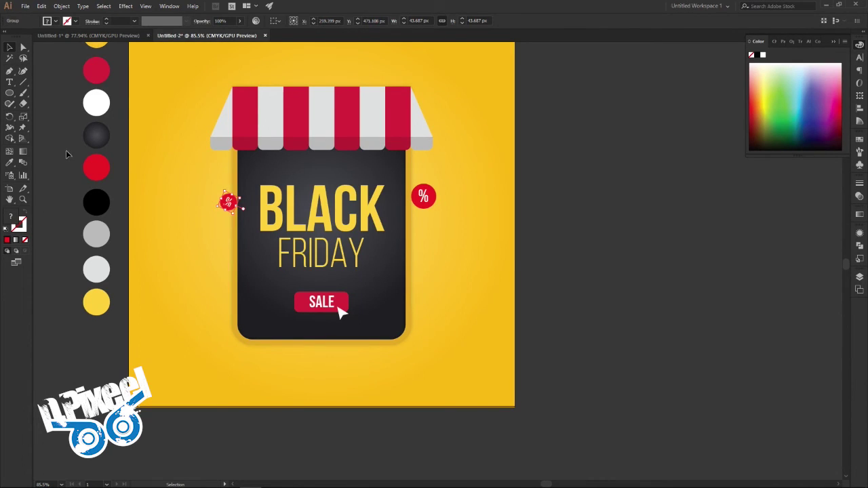
pyautogui.click(531, 277)
pyautogui.hotkey('ctrl', 'v')
pyautogui.moveTo(451, 273); pyautogui.dragTo(448, 270)
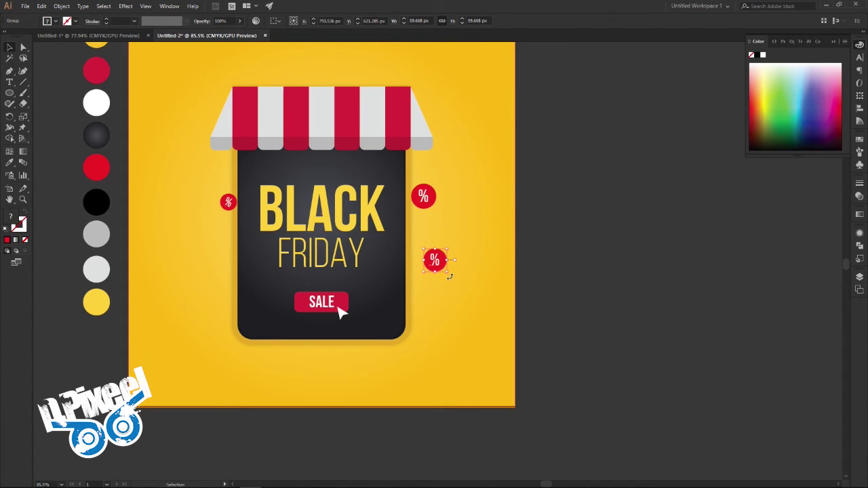
pyautogui.moveTo(428, 270); pyautogui.dragTo(231, 292)
# Fill the lower-left badge's circle with the black swatch colour using the Eyedropper
pyautogui.doubleClick(232, 288)
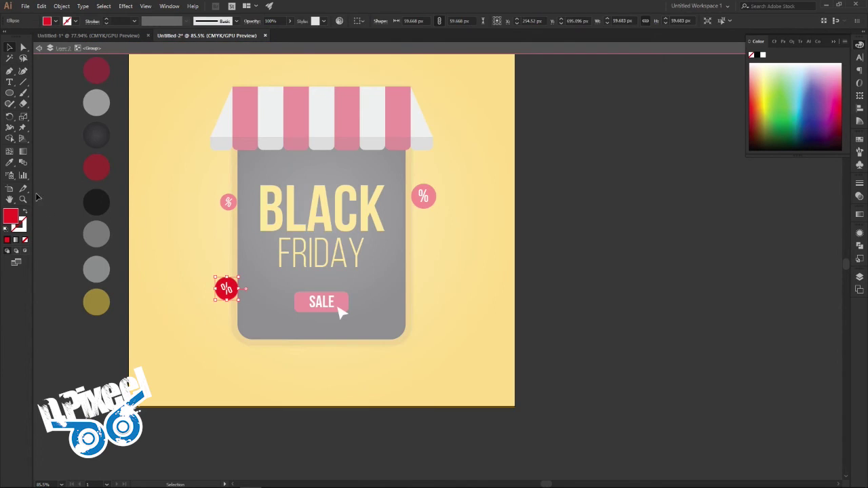
pyautogui.click(9, 163)
pyautogui.click(96, 203)
pyautogui.click(10, 48)
pyautogui.doubleClick(600, 248)
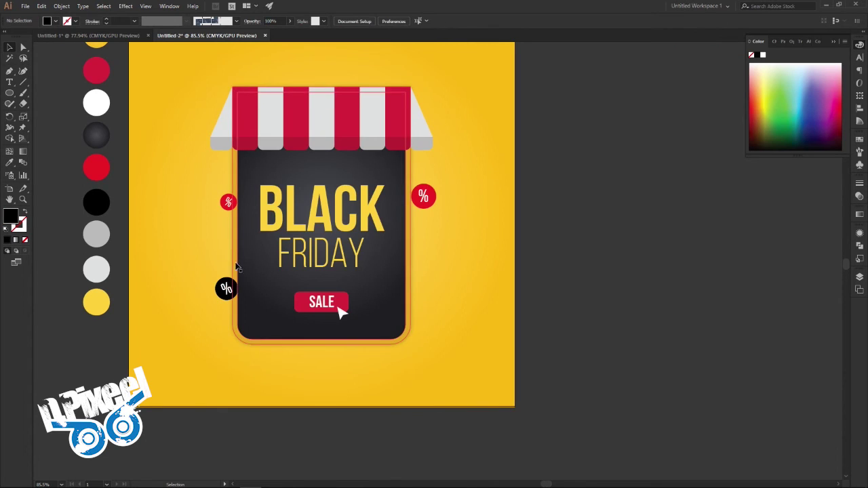
# Copy the red % badge to the card's right edge and make its circle white
pyautogui.click(229, 202)
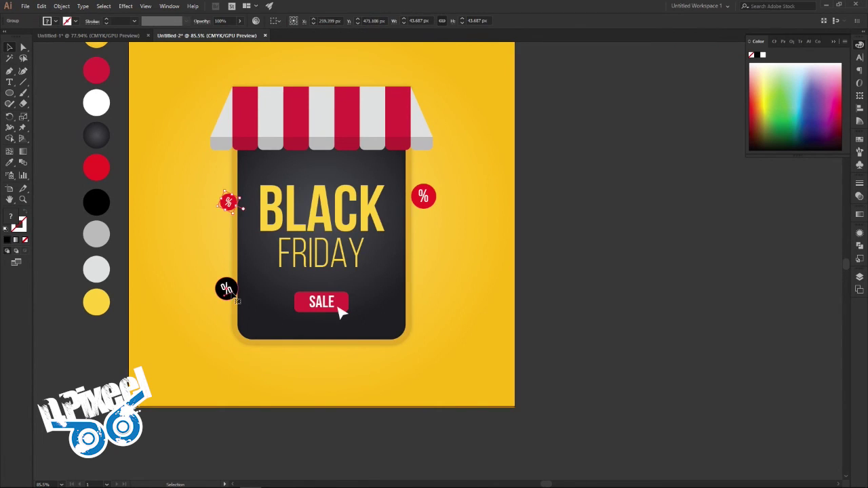
pyautogui.press('a')
pyautogui.moveTo(229, 203)
pyautogui.mouseDown()
pyautogui.moveTo(437, 260)
pyautogui.moveTo(445, 280)
pyautogui.moveTo(419, 296)
pyautogui.moveTo(418, 268)
pyautogui.mouseUp()
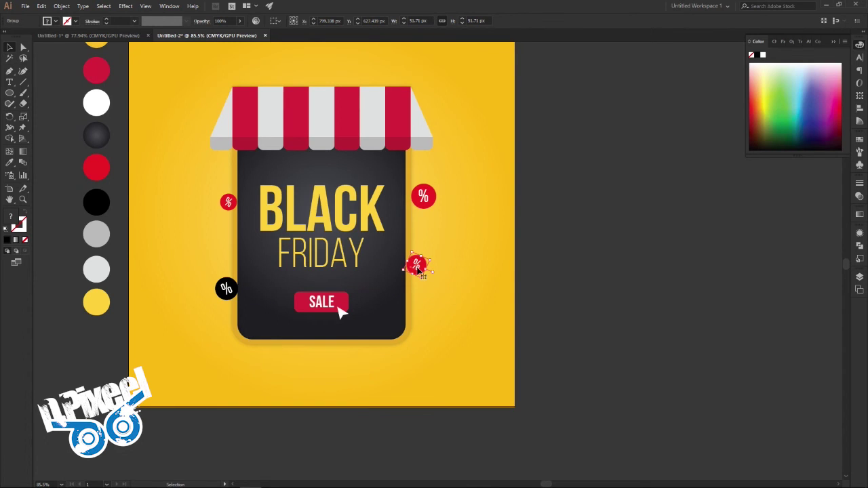
pyautogui.doubleClick(418, 266)
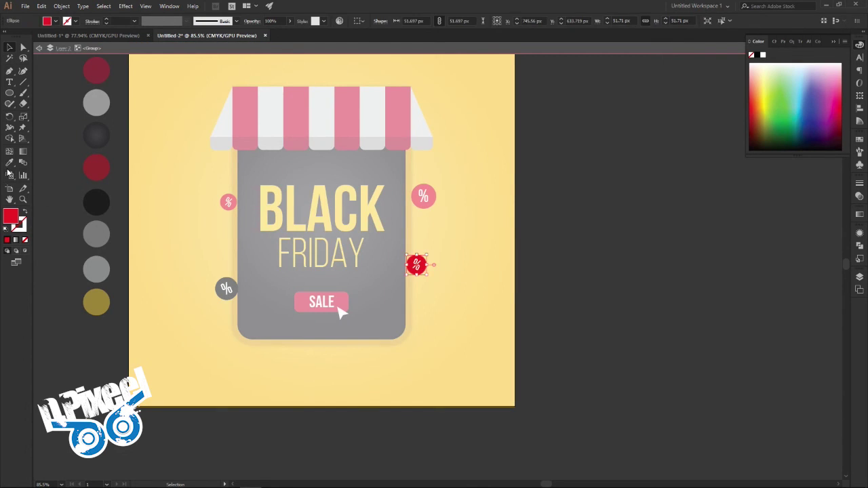
pyautogui.click(96, 103)
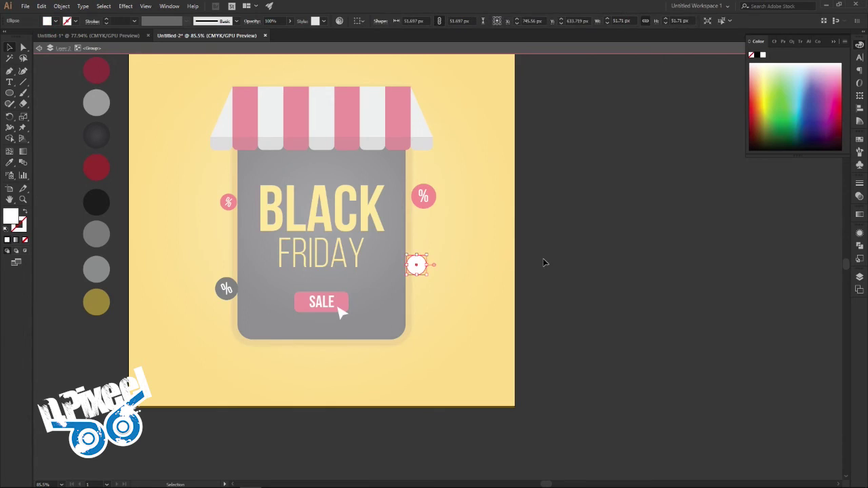
pyautogui.doubleClick(544, 260)
# Colour the new white badge's % sign red from the red swatch
pyautogui.click(420, 268)
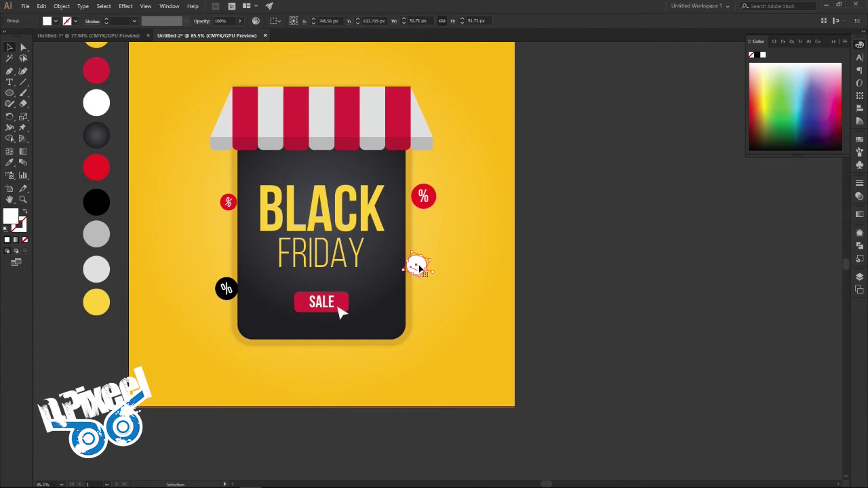
pyautogui.doubleClick(419, 268)
pyautogui.press('i')
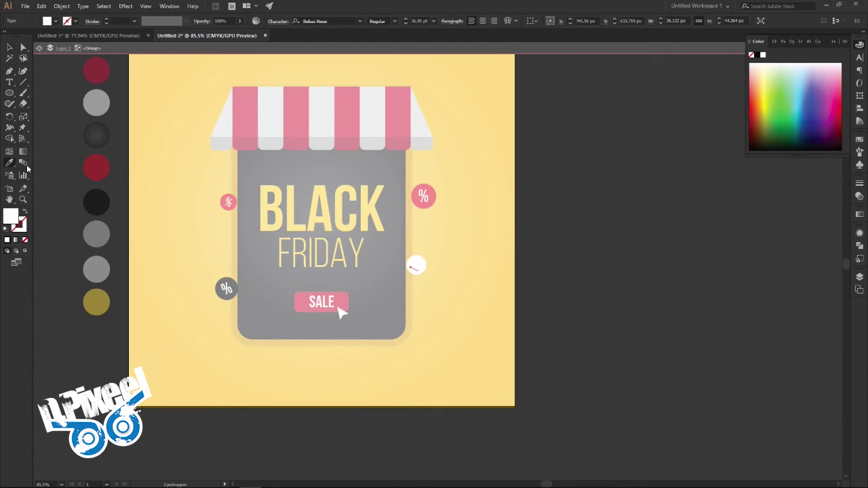
pyautogui.click(99, 171)
pyautogui.click(9, 49)
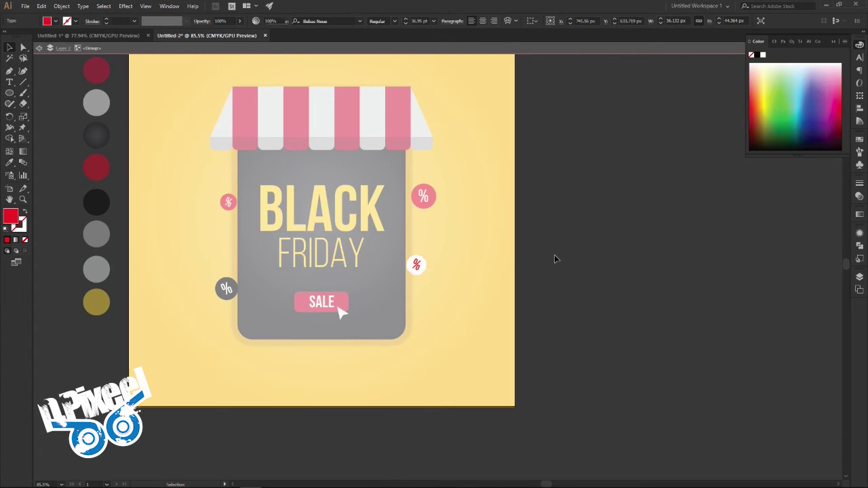
pyautogui.doubleClick(555, 256)
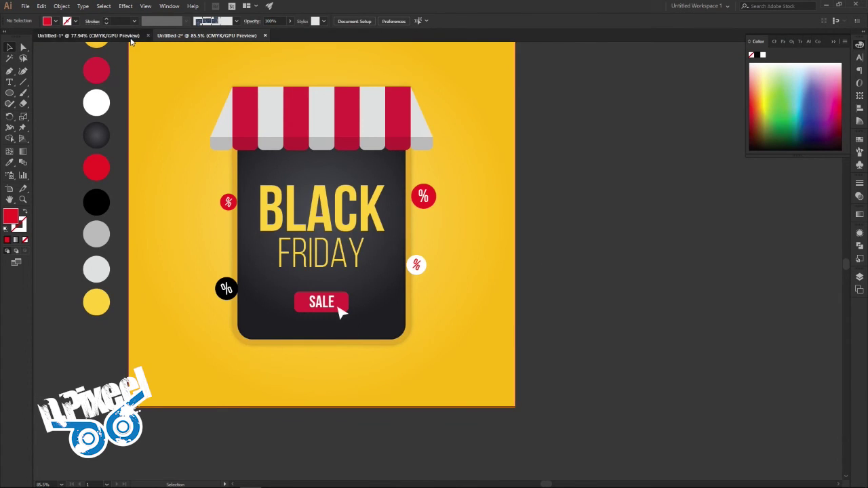
# After checking the reference, move the white % badge down the card's right side level with SALE
pyautogui.click(136, 38)
pyautogui.click(244, 36)
pyautogui.click(416, 263)
pyautogui.moveTo(416, 270); pyautogui.dragTo(419, 293)
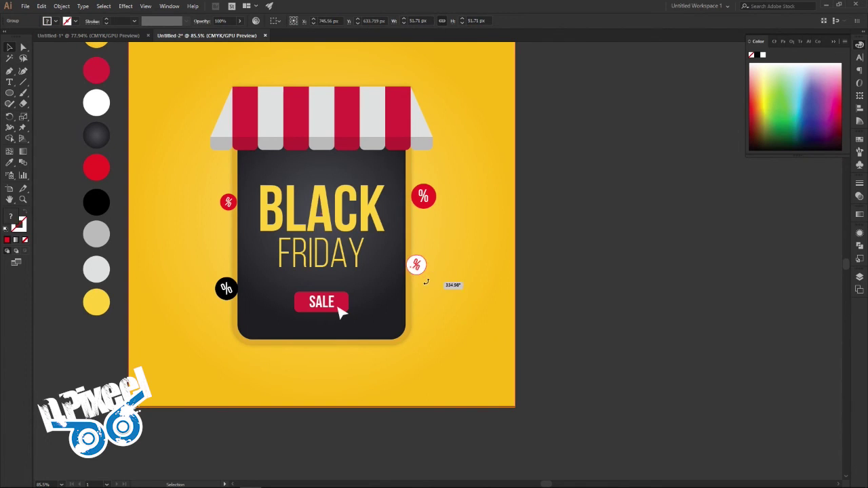
pyautogui.moveTo(419, 293); pyautogui.dragTo(422, 313)
pyautogui.click(553, 300)
# Move the black % badge higher on the card's left side, matching the reference
pyautogui.click(122, 35)
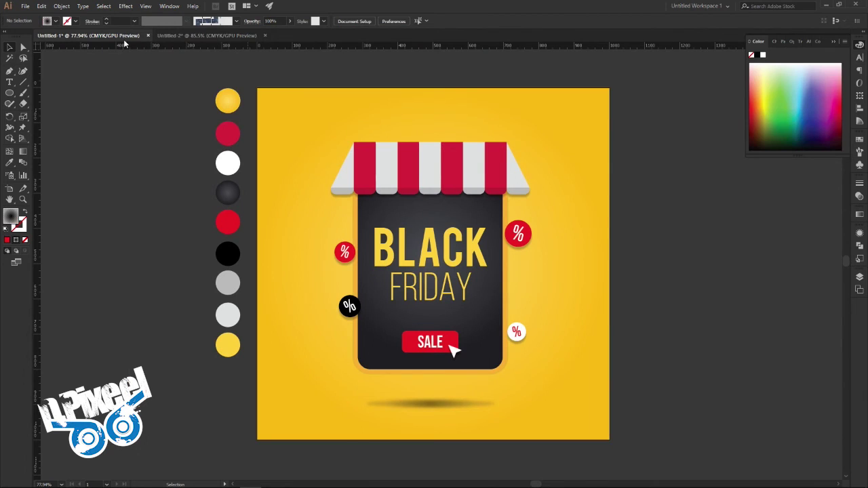
pyautogui.click(194, 35)
pyautogui.moveTo(217, 284); pyautogui.dragTo(215, 237)
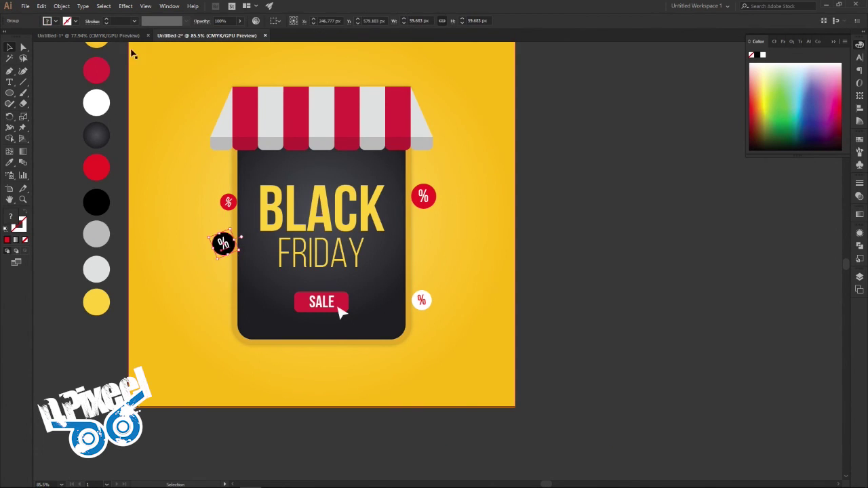
pyautogui.click(132, 36)
pyautogui.click(197, 36)
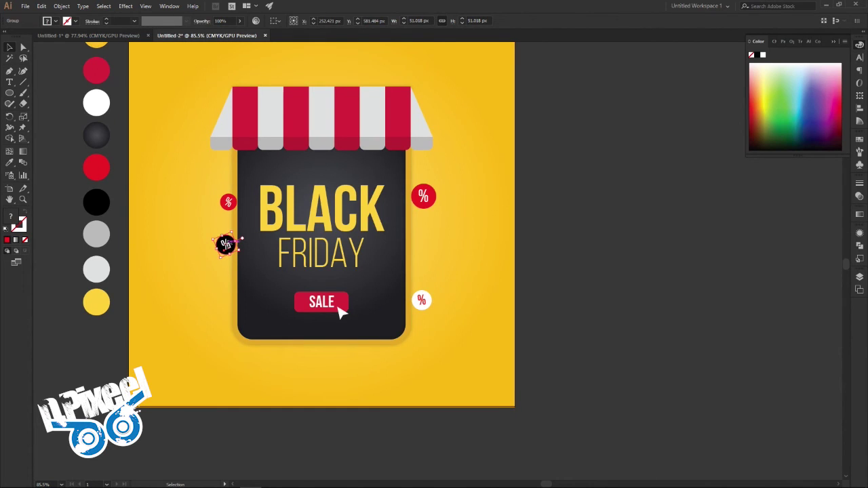
pyautogui.click(57, 137)
# Resize the left red badge to about 45 px and align the right red badge with the white one
pyautogui.click(115, 36)
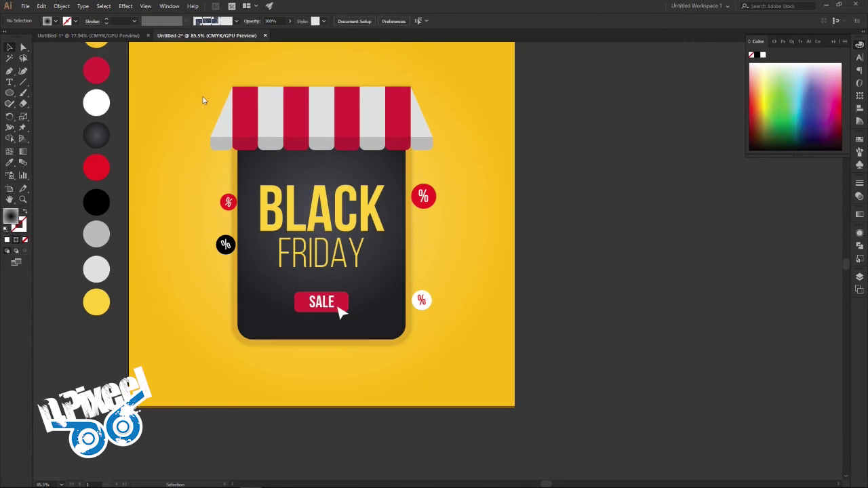
pyautogui.click(202, 35)
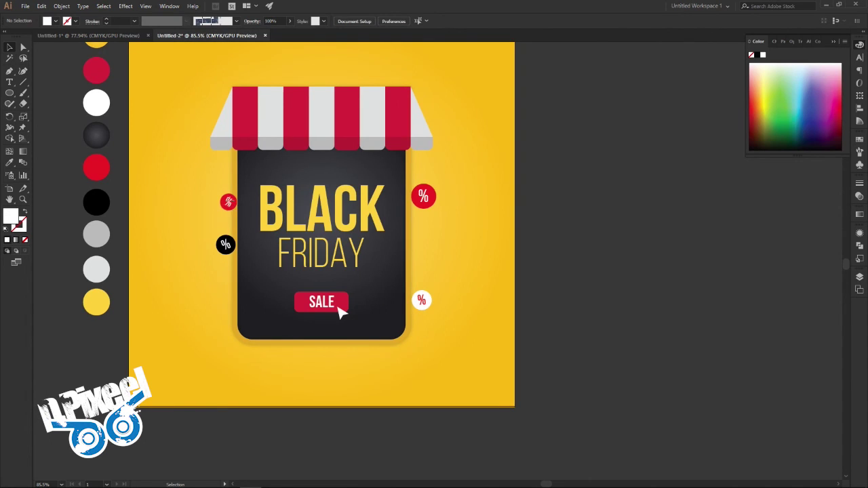
pyautogui.click(225, 198)
pyautogui.moveTo(223, 191); pyautogui.dragTo(226, 202)
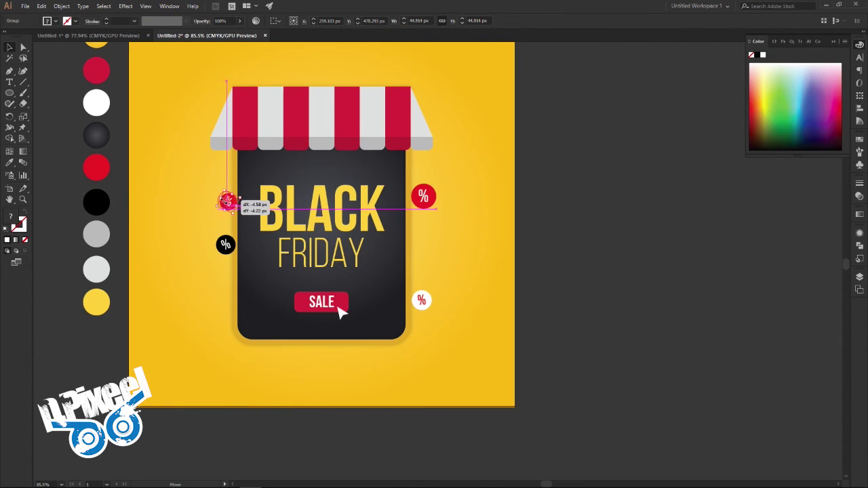
pyautogui.click(95, 35)
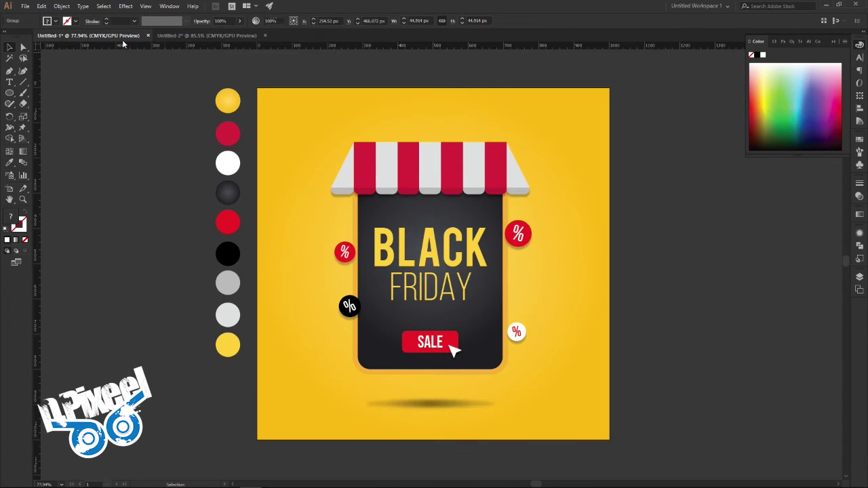
pyautogui.click(182, 38)
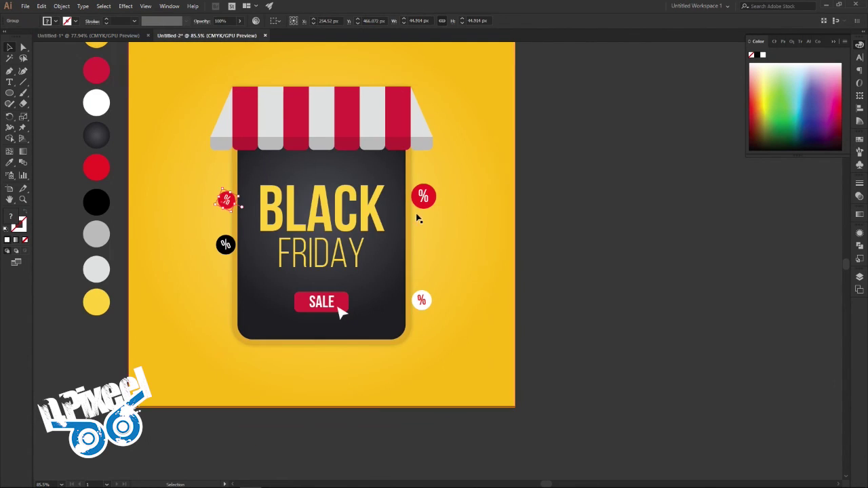
pyautogui.moveTo(423, 196); pyautogui.dragTo(422, 197)
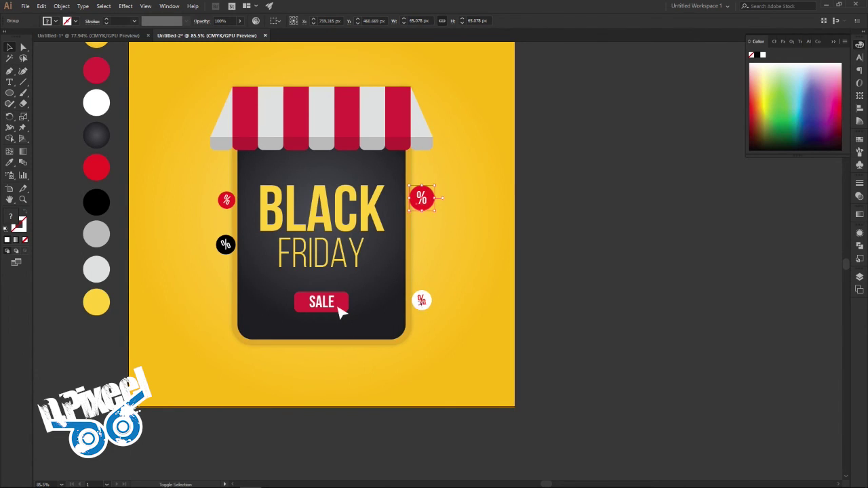
pyautogui.keyDown('shift'); pyautogui.click(422, 301); pyautogui.keyUp('shift')
pyautogui.keyDown('shift'); pyautogui.click(226, 245); pyautogui.keyUp('shift')
# Reapply the last drop shadow to the badges, then clear the selection
pyautogui.keyDown('shift'); pyautogui.click(226, 200); pyautogui.keyUp('shift')
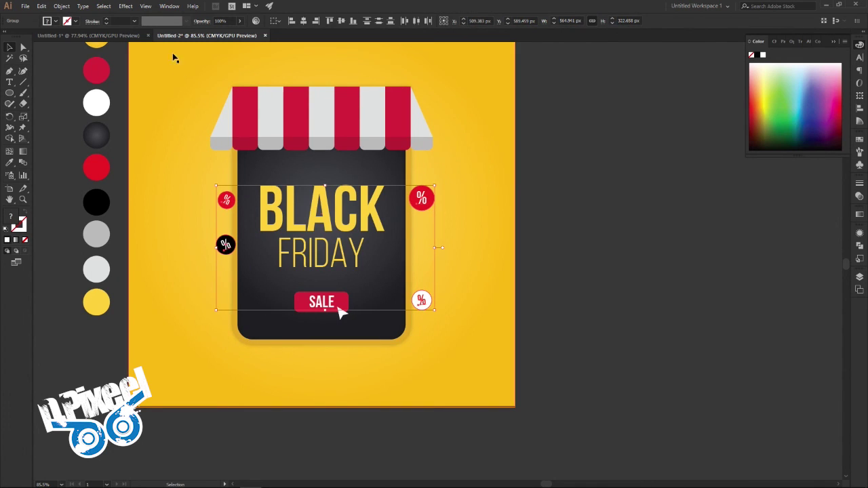
pyautogui.click(126, 6)
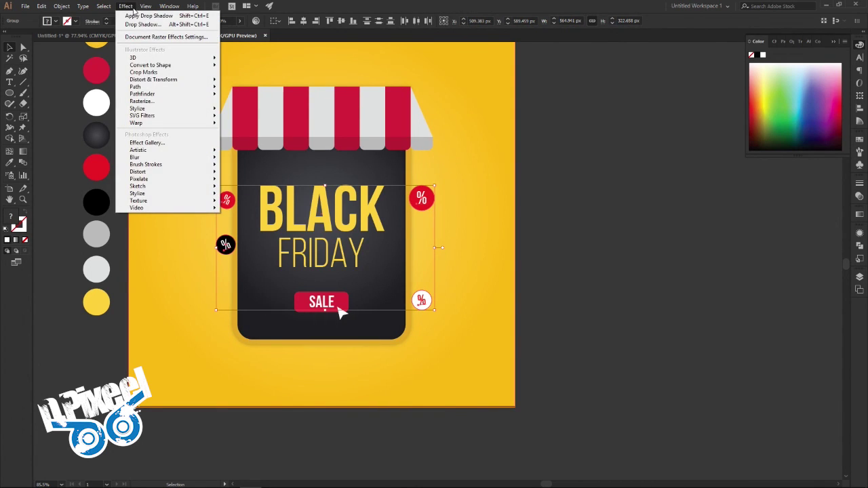
pyautogui.click(131, 18)
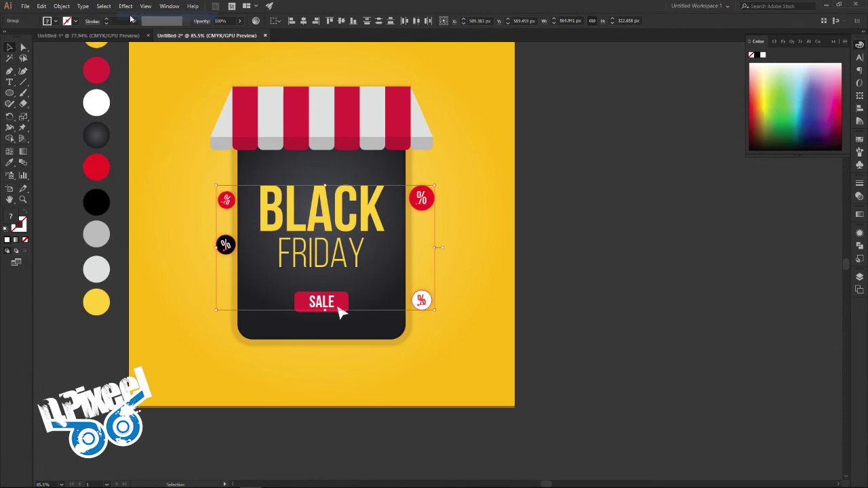
pyautogui.click(641, 312)
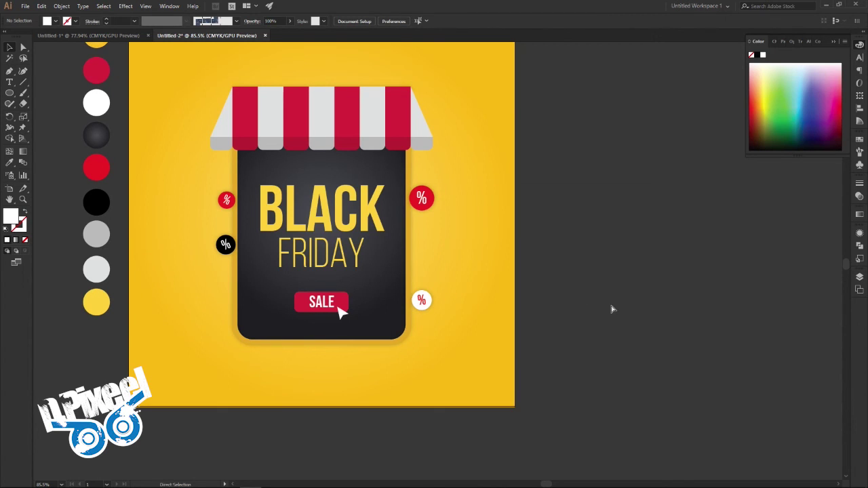
# Apply a Drop Shadow to all four badges: 30% opacity, 2 px X/Y offset, 2 px blur
pyautogui.moveTo(612, 310); pyautogui.dragTo(427, 302)
pyautogui.click(126, 6)
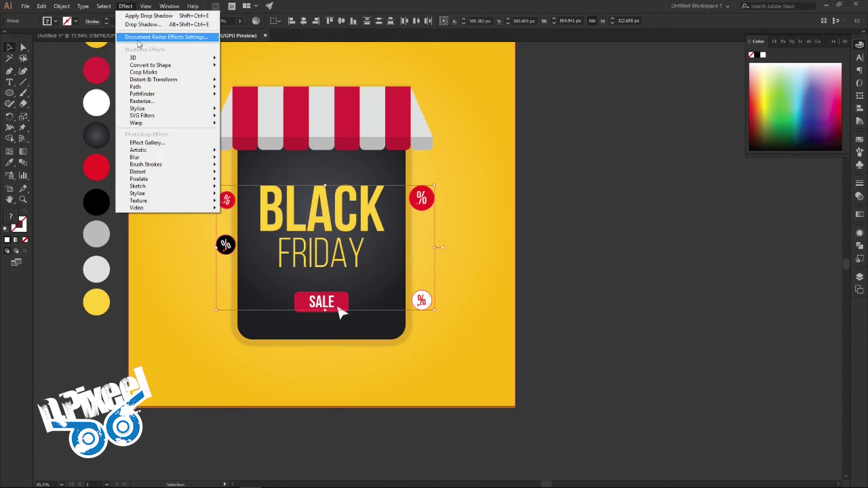
pyautogui.click(136, 26)
pyautogui.click(593, 237)
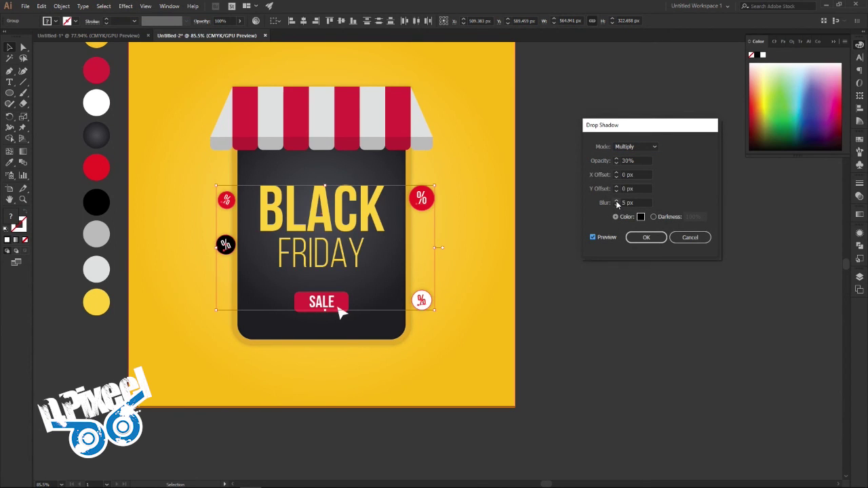
pyautogui.click(617, 189)
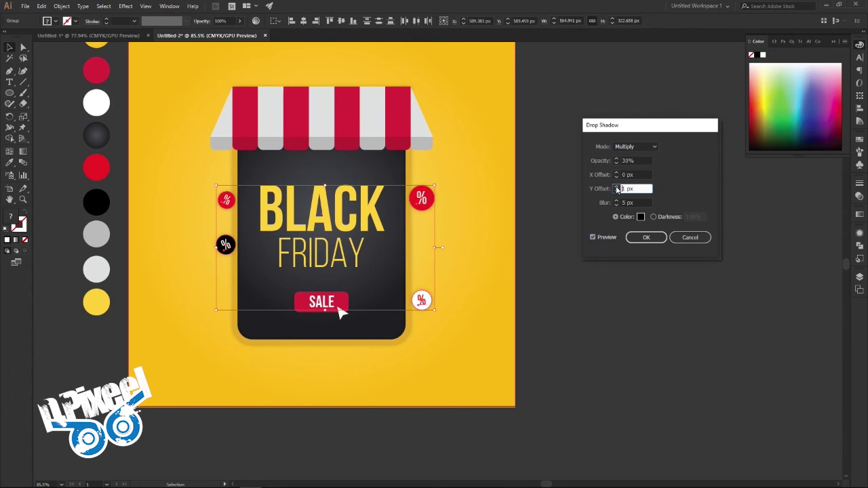
pyautogui.click(617, 189)
pyautogui.click(616, 174)
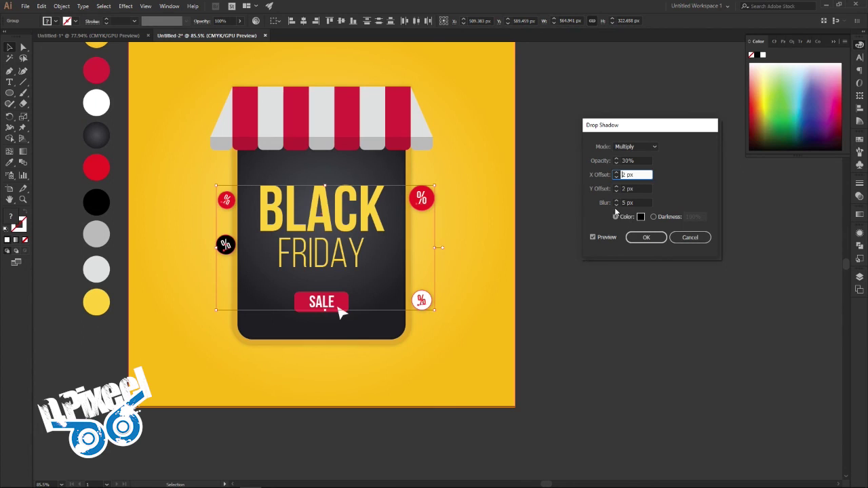
pyautogui.click(616, 205)
pyautogui.write('2')
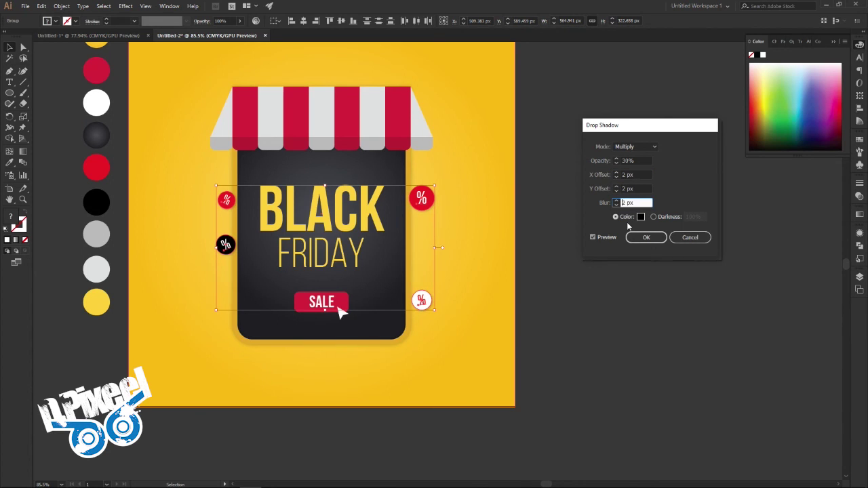
pyautogui.click(645, 238)
pyautogui.click(606, 274)
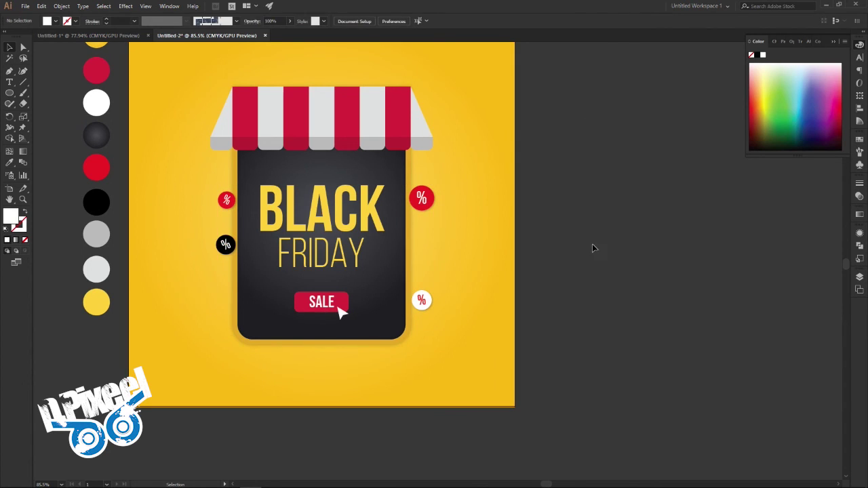
# Check the ground shadow in the Untitled-1 reference, then reset colours to a black fill in Untitled-2
pyautogui.moveTo(309, 185); pyautogui.dragTo(347, 220)
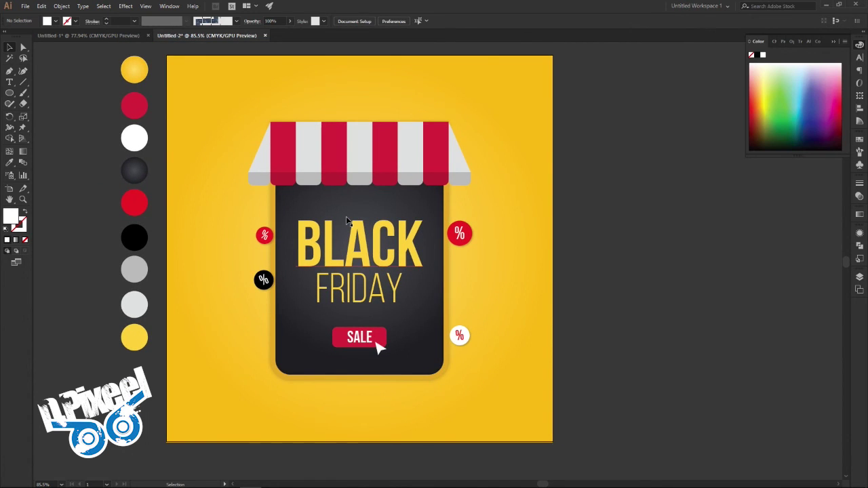
pyautogui.click(91, 38)
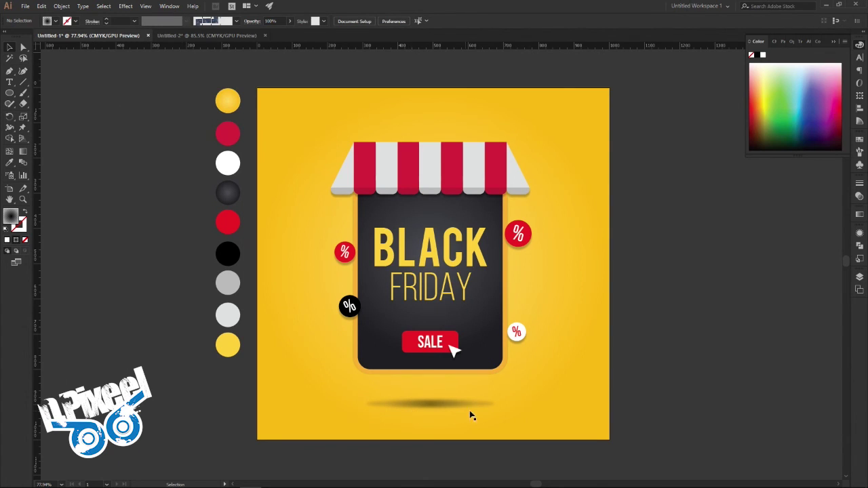
pyautogui.click(175, 37)
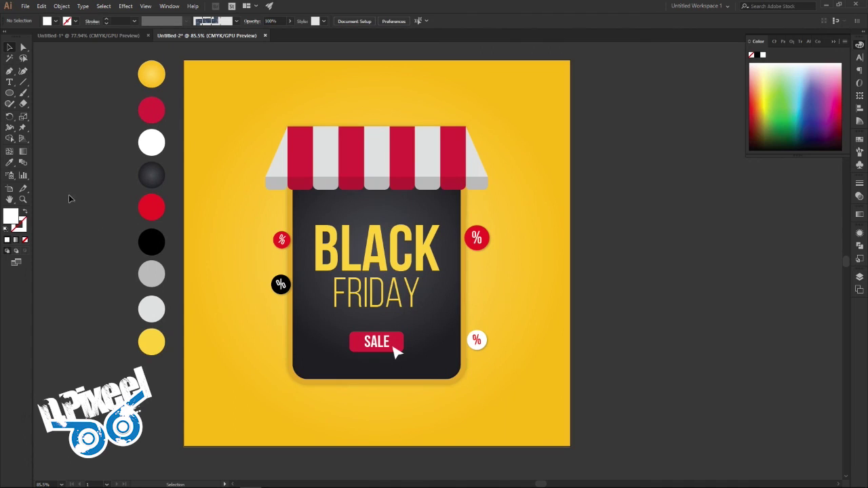
pyautogui.press('i')
pyautogui.click(151, 241)
pyautogui.press('l')
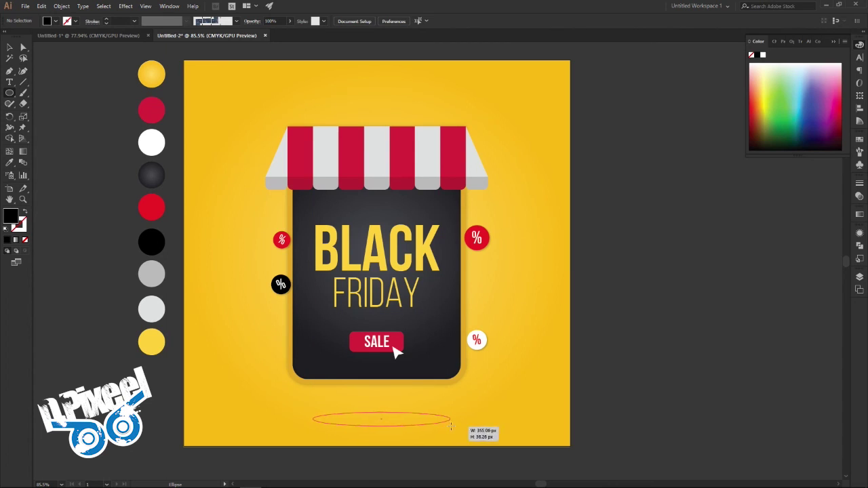
# Draw a flat ellipse under the card, centre it horizontally on the artboard, and give it a linear gradient
pyautogui.moveTo(312, 411); pyautogui.dragTo(441, 422)
pyautogui.press('v')
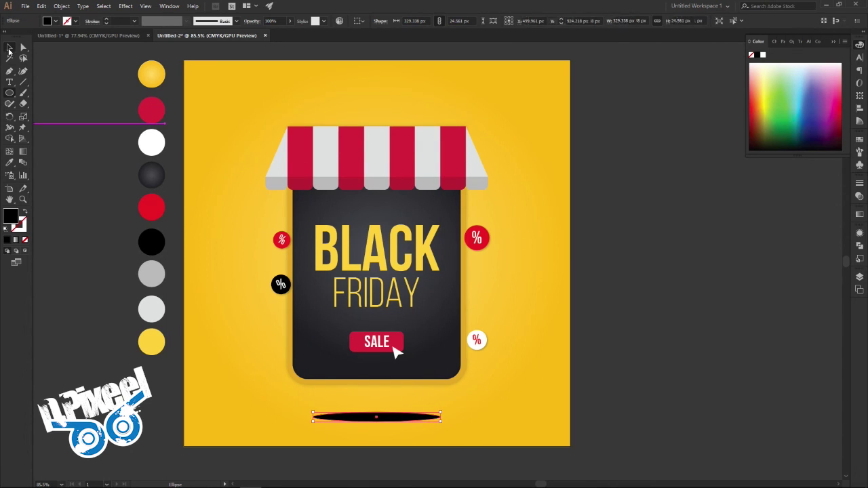
pyautogui.click(358, 24)
pyautogui.click(380, 51)
pyautogui.click(387, 21)
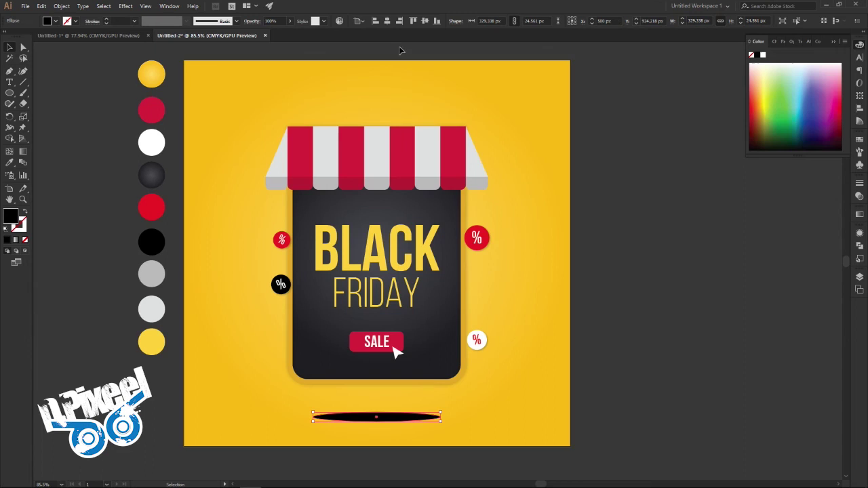
pyautogui.click(860, 215)
pyautogui.click(790, 276)
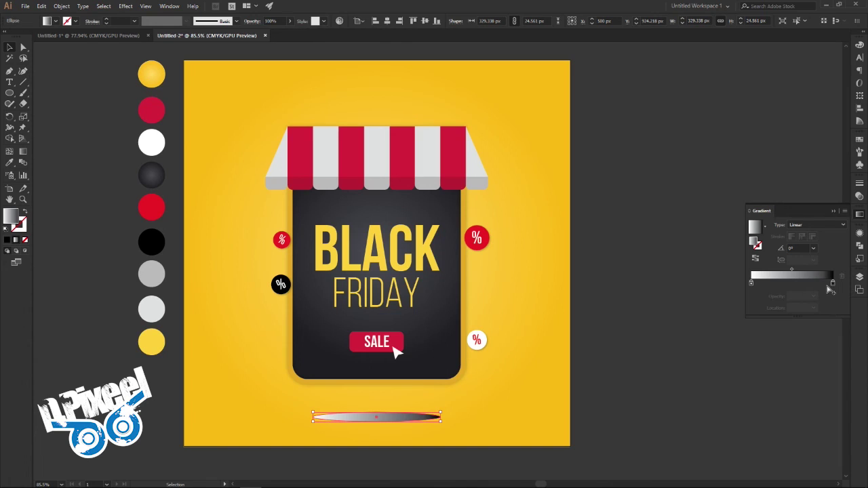
# Set the gradient's left colour stop to black at 0%
pyautogui.click(751, 284)
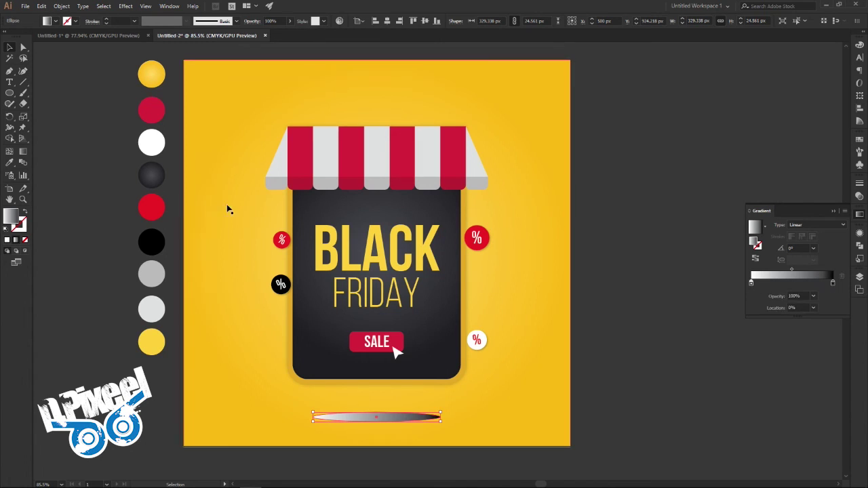
pyautogui.doubleClick(11, 216)
pyautogui.moveTo(49, 101)
pyautogui.mouseDown()
pyautogui.moveTo(3, 124)
pyautogui.moveTo(3, 155)
pyautogui.mouseUp()
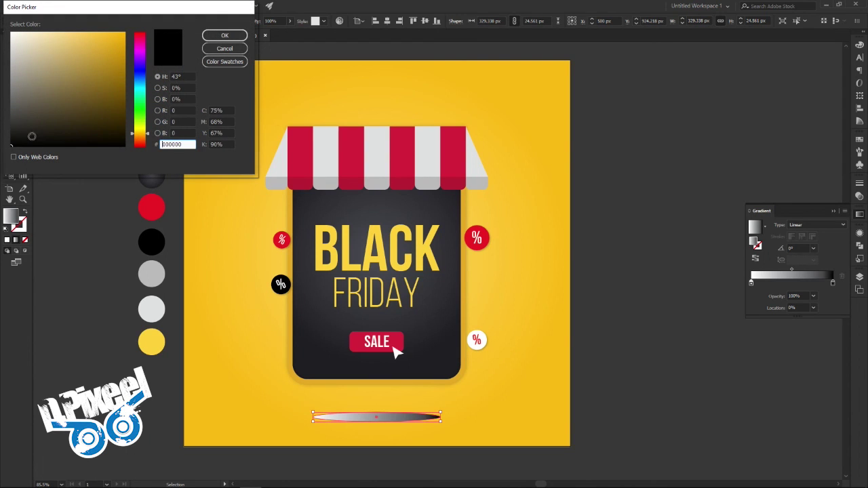
pyautogui.click(225, 35)
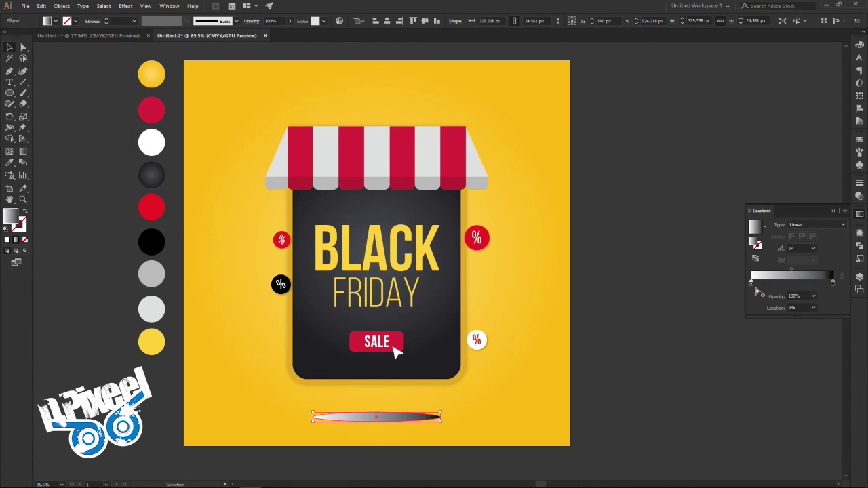
pyautogui.moveTo(752, 285); pyautogui.dragTo(755, 285)
pyautogui.moveTo(754, 285); pyautogui.dragTo(752, 284)
pyautogui.doubleClick(9, 218)
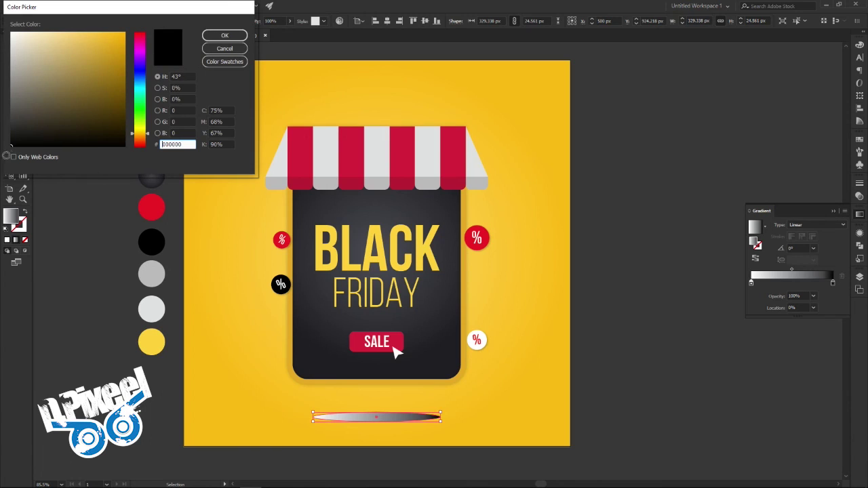
pyautogui.click(207, 38)
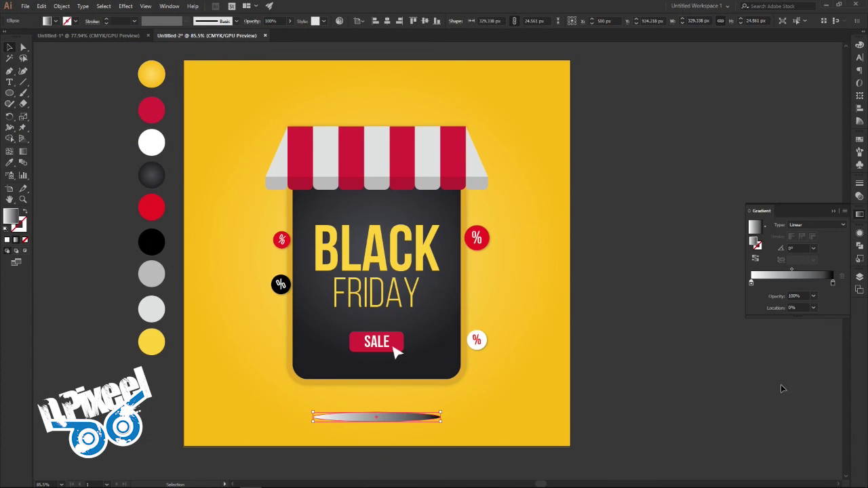
# Reverse the gradient to black-to-white and set the white end stop to 30% opacity
pyautogui.moveTo(833, 283)
pyautogui.mouseDown()
pyautogui.moveTo(773, 284)
pyautogui.moveTo(833, 283)
pyautogui.mouseUp()
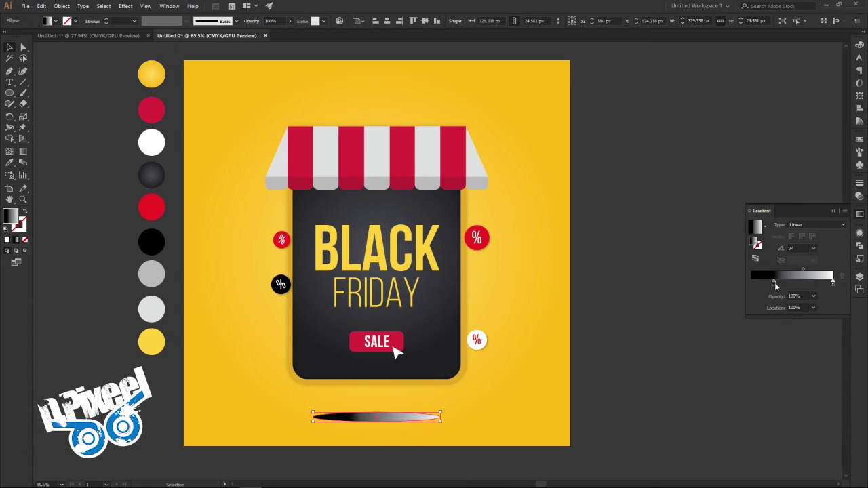
pyautogui.moveTo(773, 283); pyautogui.dragTo(746, 283)
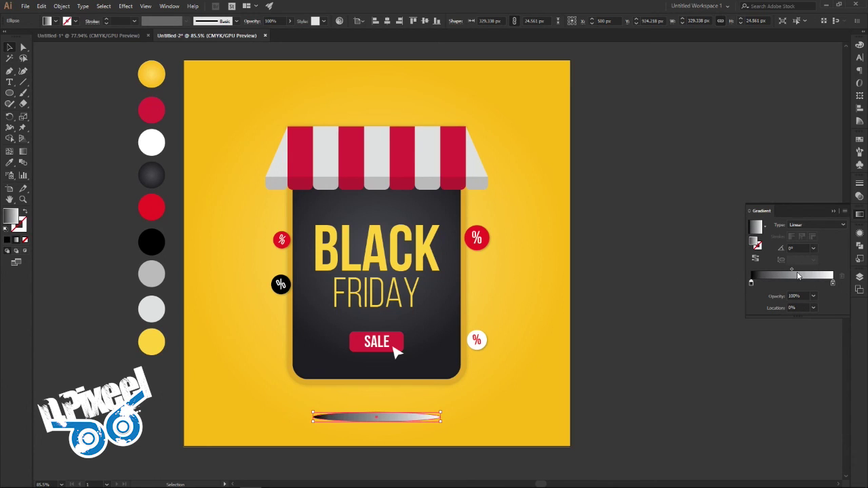
pyautogui.moveTo(751, 283)
pyautogui.mouseDown()
pyautogui.moveTo(791, 283)
pyautogui.moveTo(713, 281)
pyautogui.mouseUp()
pyautogui.click(792, 271)
pyautogui.click(833, 284)
pyautogui.click(795, 295)
pyautogui.write('30')
pyautogui.press('Return')
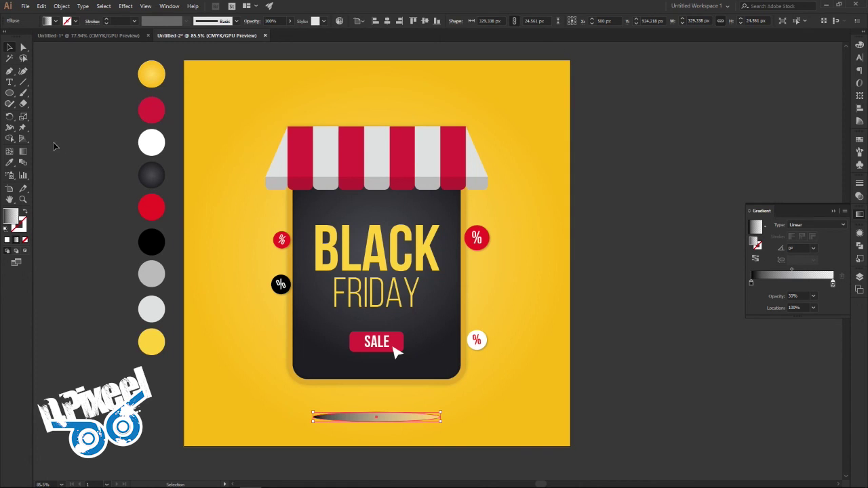
pyautogui.click(9, 163)
# Sample the card's dark radial gradient onto the ellipse and set its outer stop to 30% opacity
pyautogui.click(431, 334)
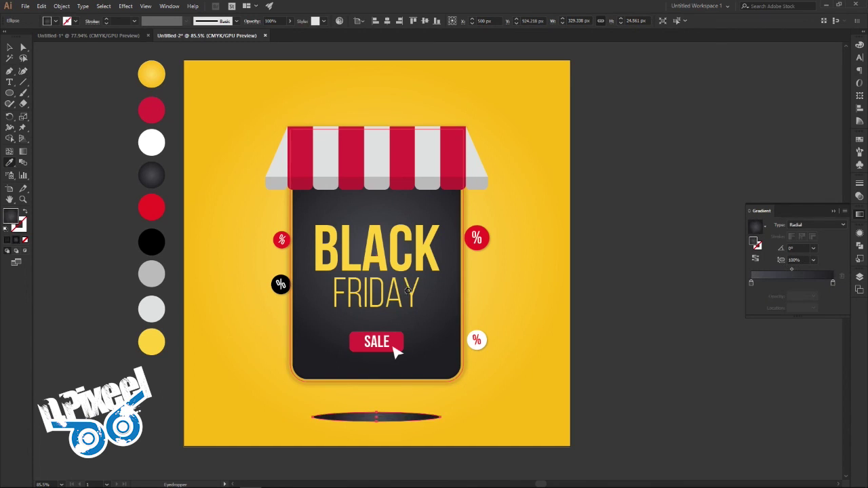
pyautogui.click(8, 49)
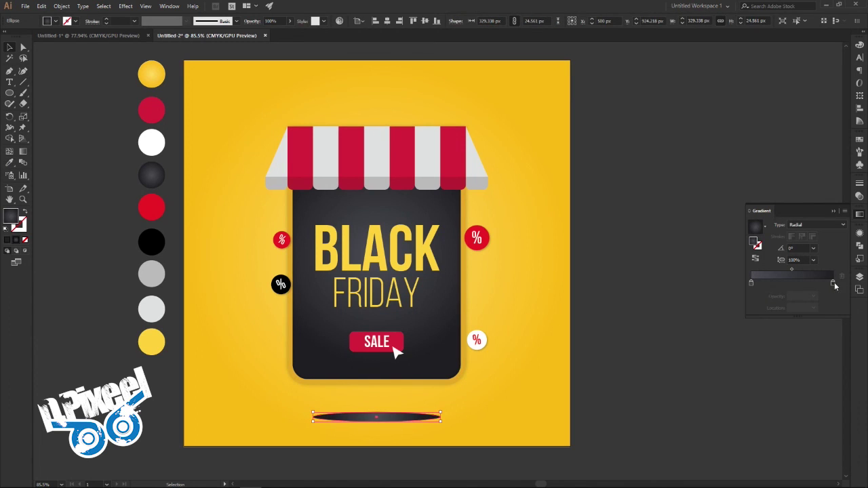
pyautogui.click(833, 283)
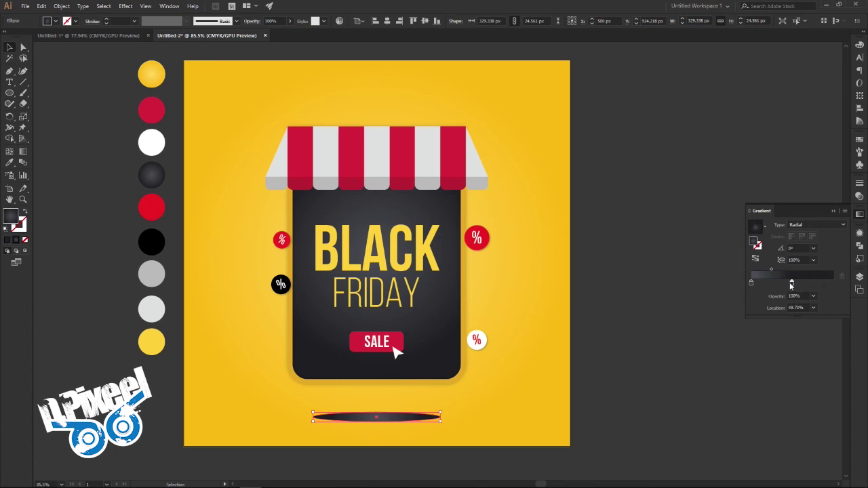
pyautogui.moveTo(751, 284); pyautogui.dragTo(773, 284)
pyautogui.moveTo(834, 283); pyautogui.dragTo(819, 283)
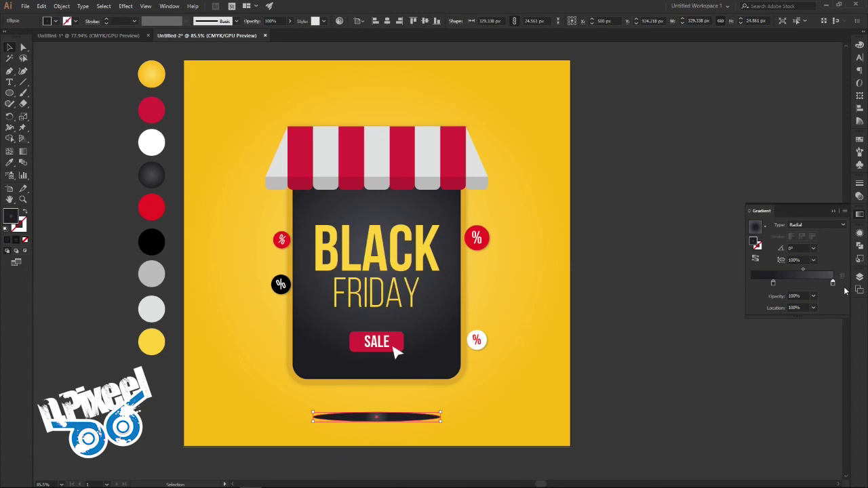
pyautogui.hotkey('ctrl', 'z')
pyautogui.hotkey('ctrl', 'z')
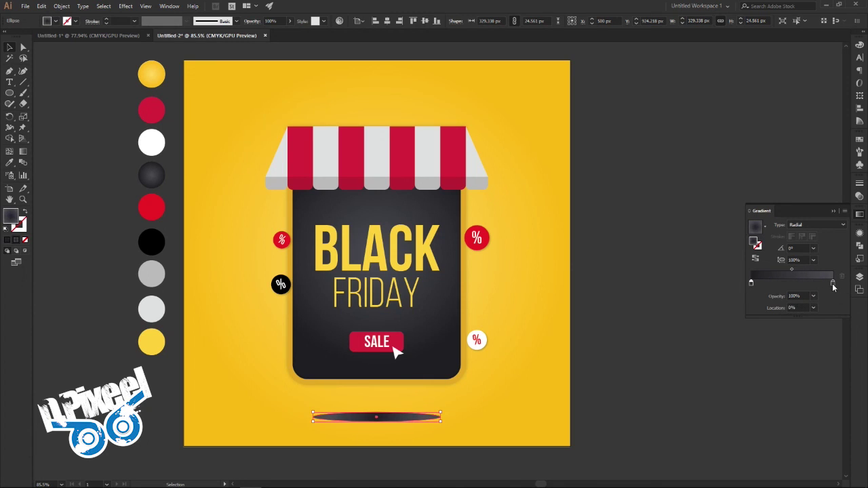
pyautogui.click(801, 295)
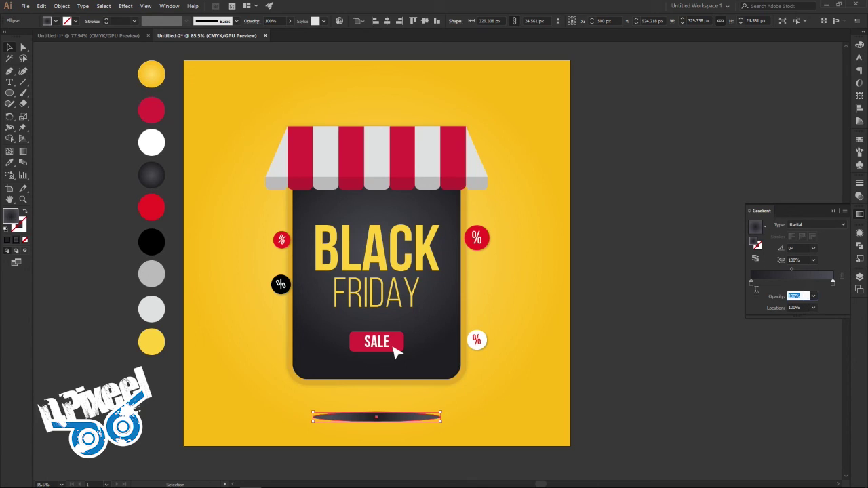
pyautogui.write('30')
pyautogui.press('Return')
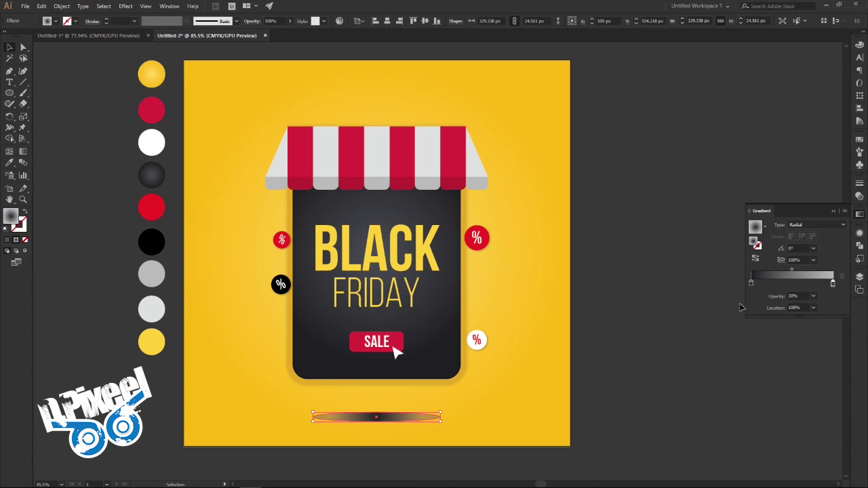
# Set the shadow ellipse to Multiply blending at 30% opacity in the Transparency panel
pyautogui.click(792, 269)
pyautogui.click(859, 183)
pyautogui.click(789, 180)
pyautogui.click(760, 194)
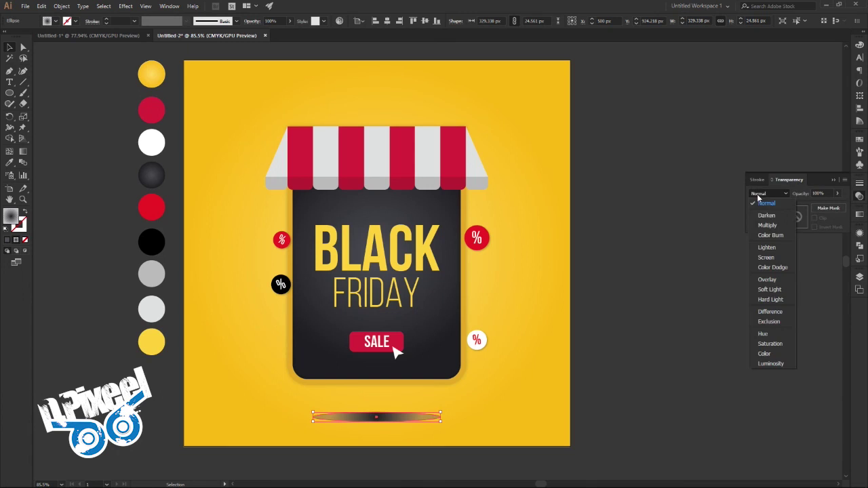
pyautogui.click(769, 226)
pyautogui.click(823, 192)
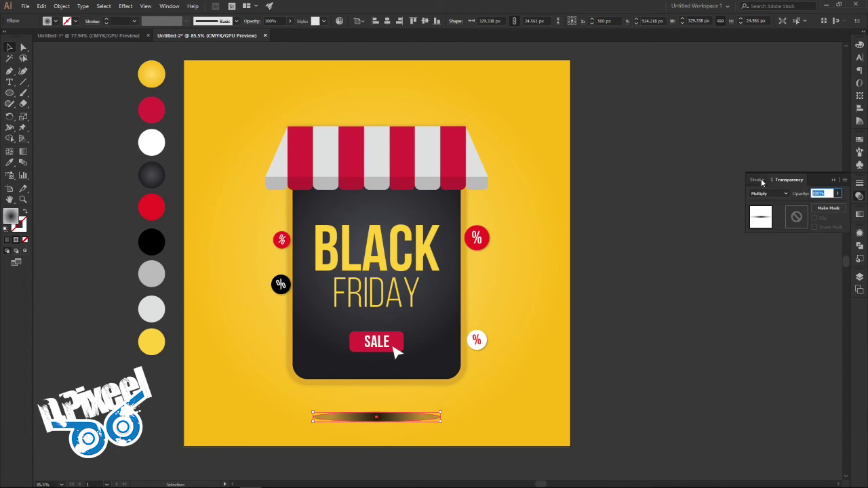
pyautogui.write('30')
pyautogui.press('Return')
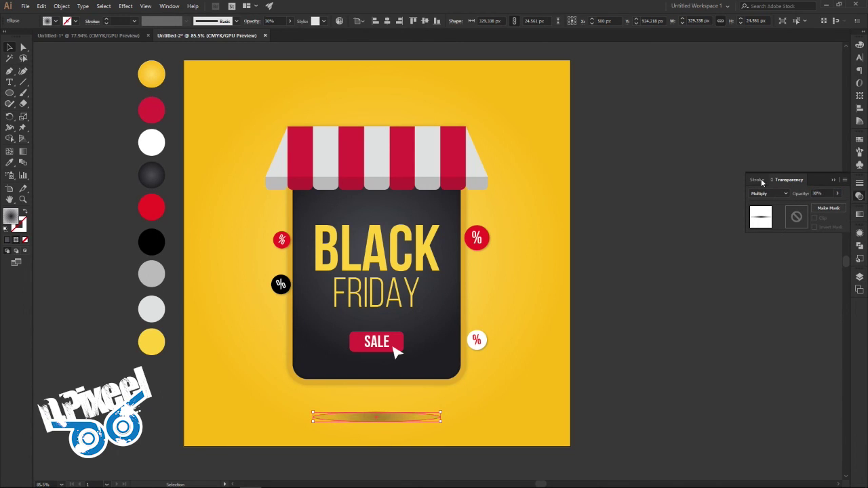
pyautogui.click(128, 6)
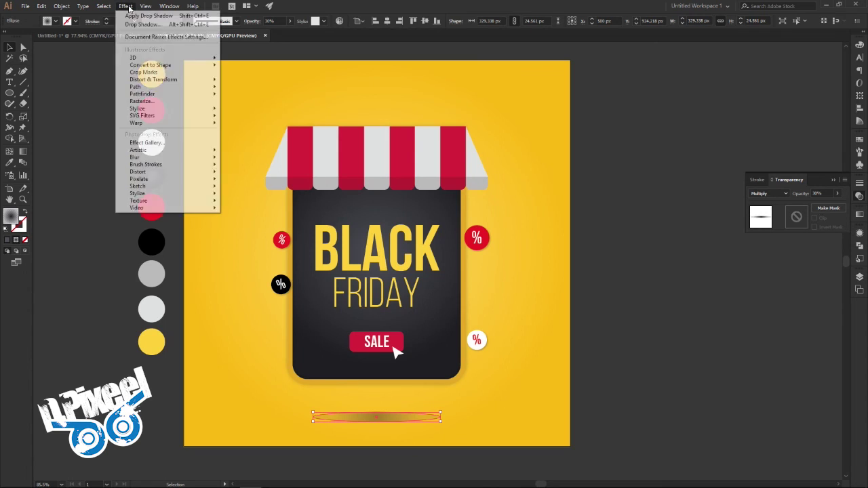
# Apply a 17.3 px Gaussian Blur to the ellipse, then slightly resize it with its top handle
pyautogui.moveTo(135, 157)
pyautogui.click(246, 160)
pyautogui.click(611, 138)
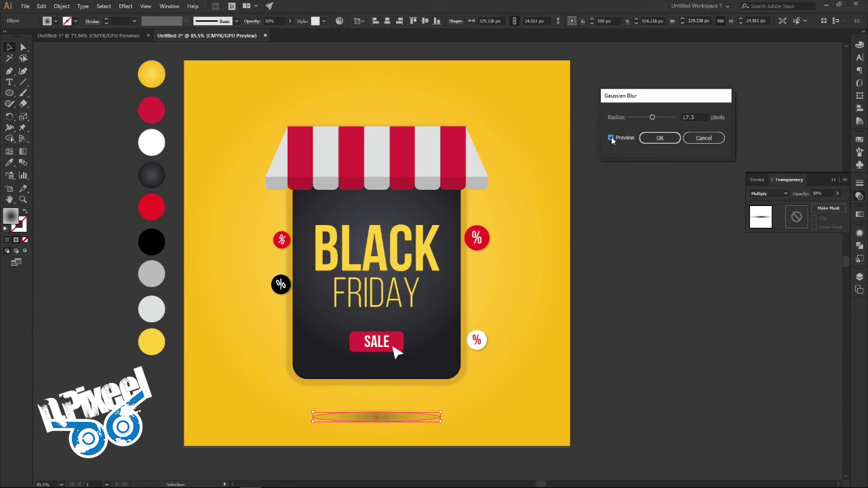
pyautogui.click(659, 138)
pyautogui.click(626, 229)
pyautogui.click(400, 416)
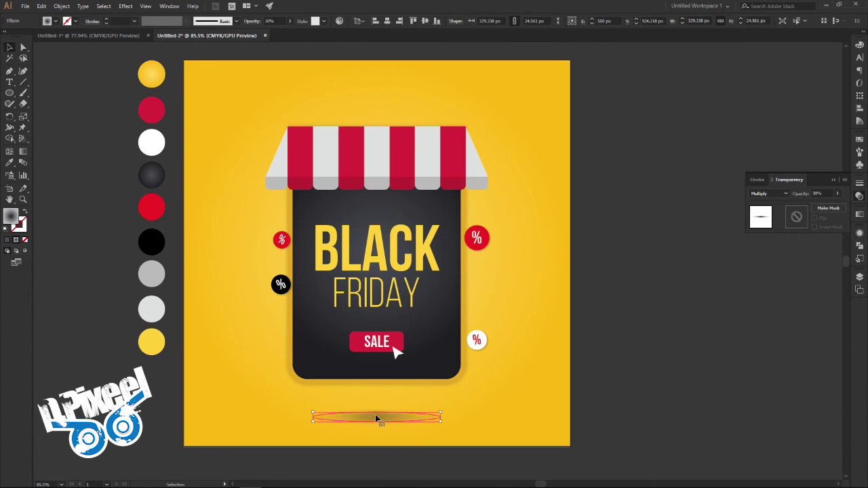
pyautogui.scroll(3, 374, 443)
pyautogui.scroll(2, 436, 420)
pyautogui.moveTo(384, 403); pyautogui.dragTo(383, 407)
pyautogui.click(749, 347)
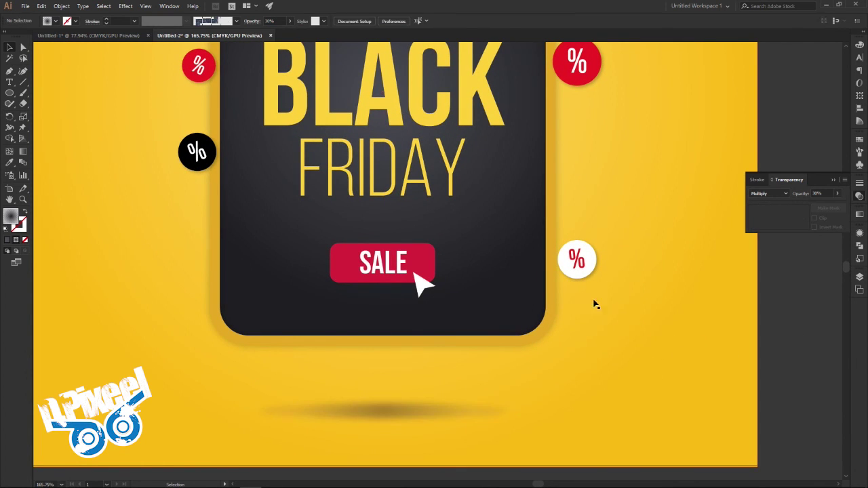
# Zoom in on the shadow ellipse and set its gradient midpoint location to 50%
pyautogui.scroll(-3, 506, 278)
pyautogui.scroll(-2, 508, 278)
pyautogui.moveTo(527, 242); pyautogui.dragTo(474, 300)
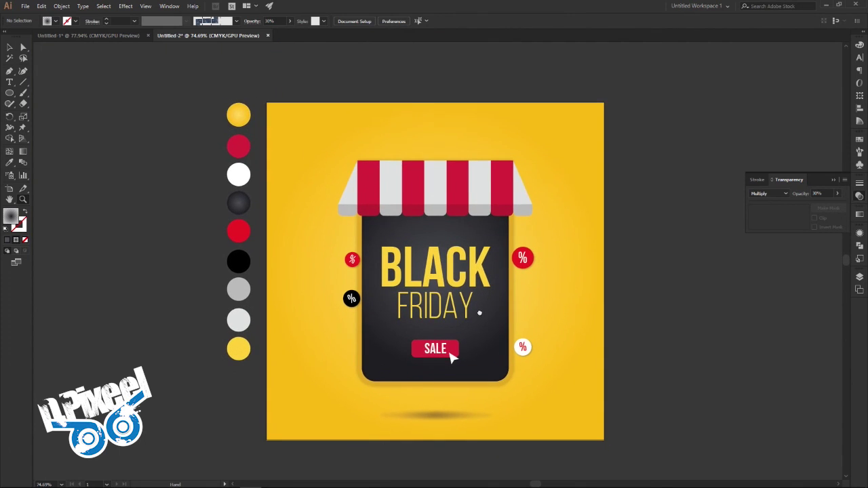
pyautogui.keyDown('ctrl'); pyautogui.click(455, 414); pyautogui.keyUp('ctrl')
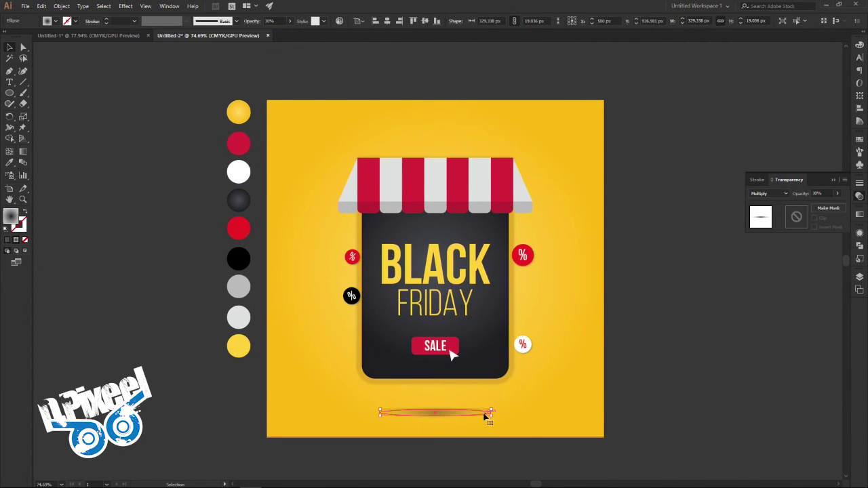
pyautogui.click(436, 413)
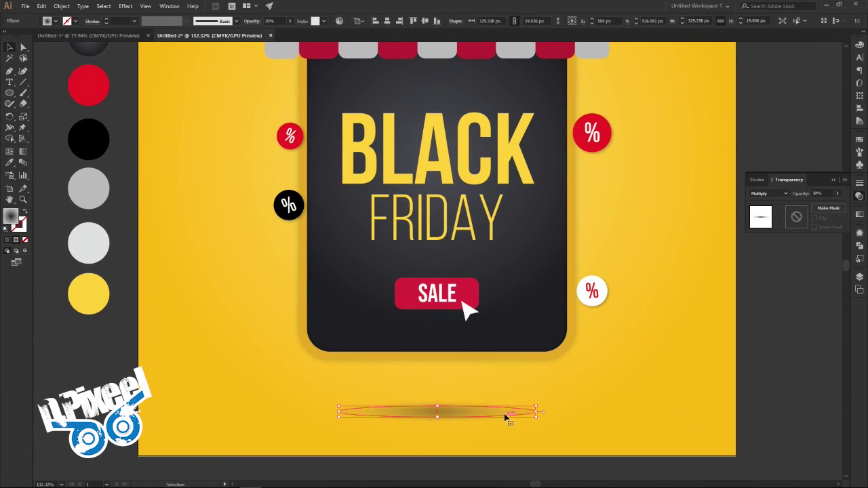
pyautogui.click(860, 215)
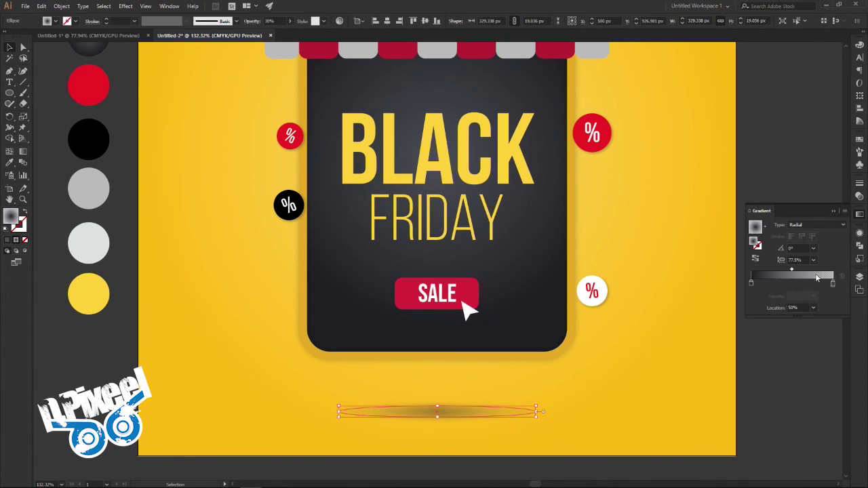
pyautogui.moveTo(793, 271); pyautogui.dragTo(813, 271)
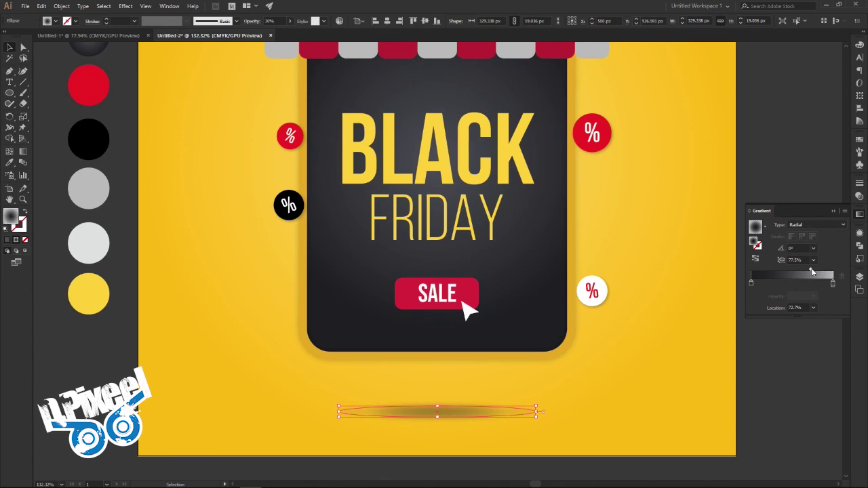
pyautogui.moveTo(812, 271); pyautogui.dragTo(798, 272)
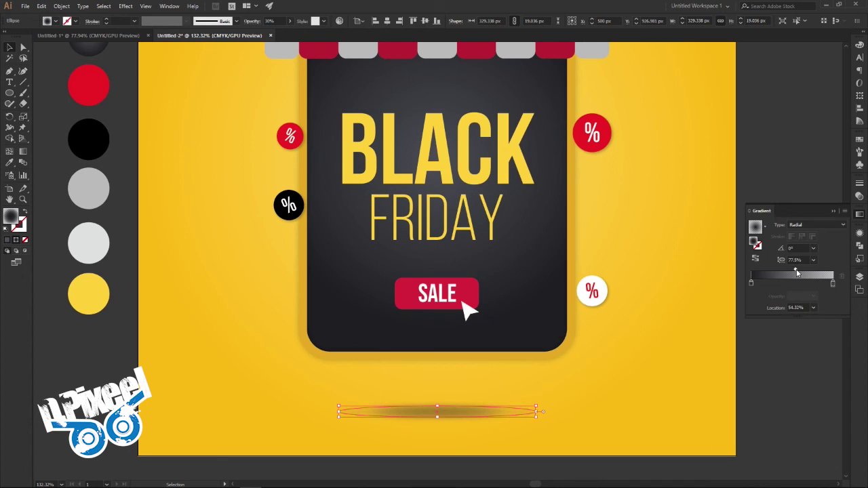
pyautogui.click(800, 307)
pyautogui.write('5')
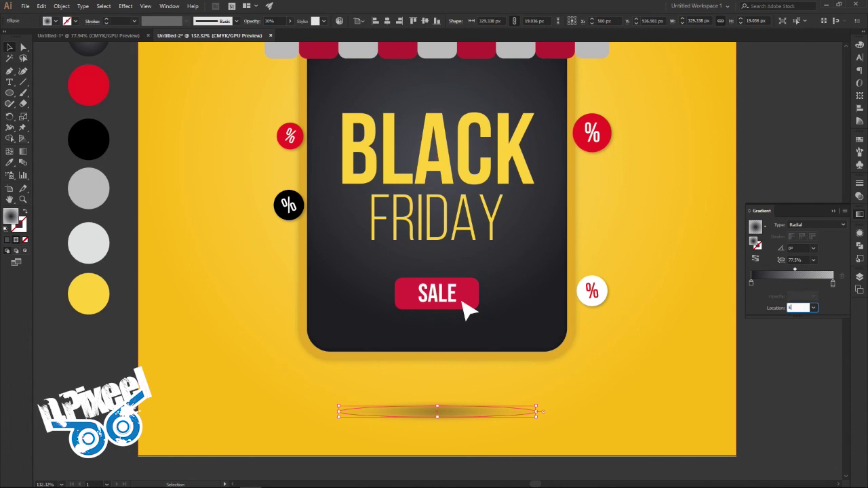
pyautogui.write('0')
pyautogui.press('Return')
# Set the outer gradient stop to 50% opacity, nudge the midpoint, and zoom out to view the poster
pyautogui.click(834, 285)
pyautogui.click(804, 296)
pyautogui.write('50')
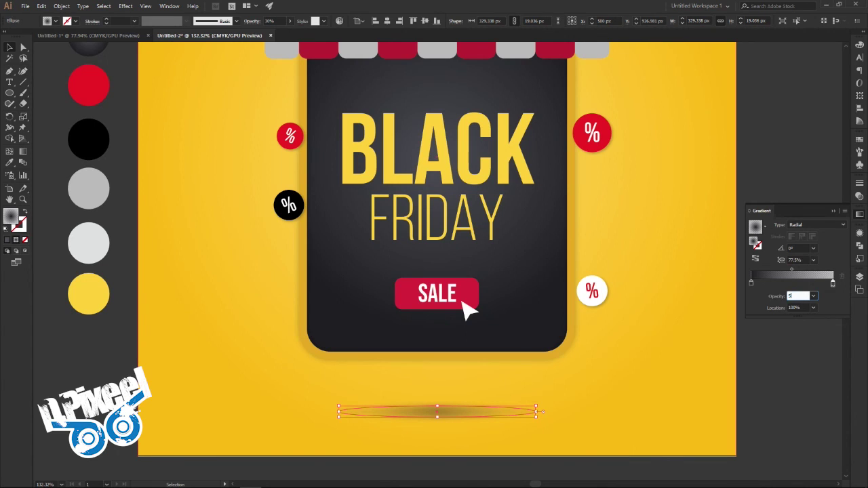
pyautogui.press('Return')
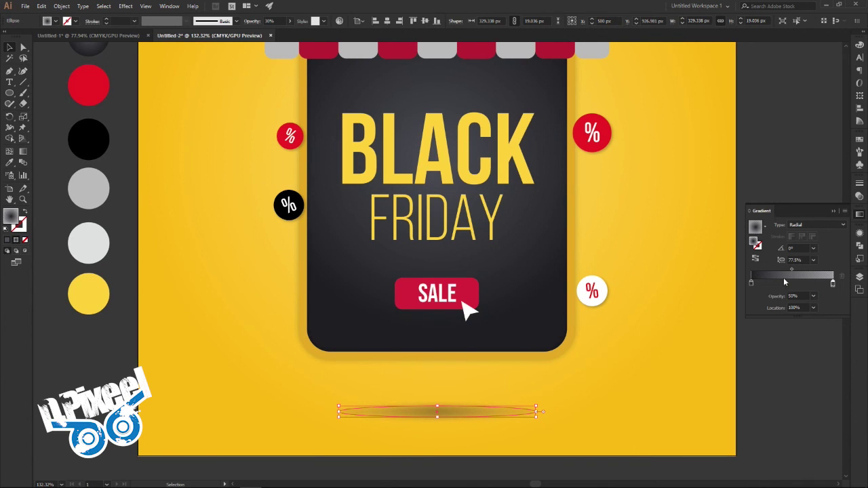
pyautogui.moveTo(791, 270); pyautogui.dragTo(798, 270)
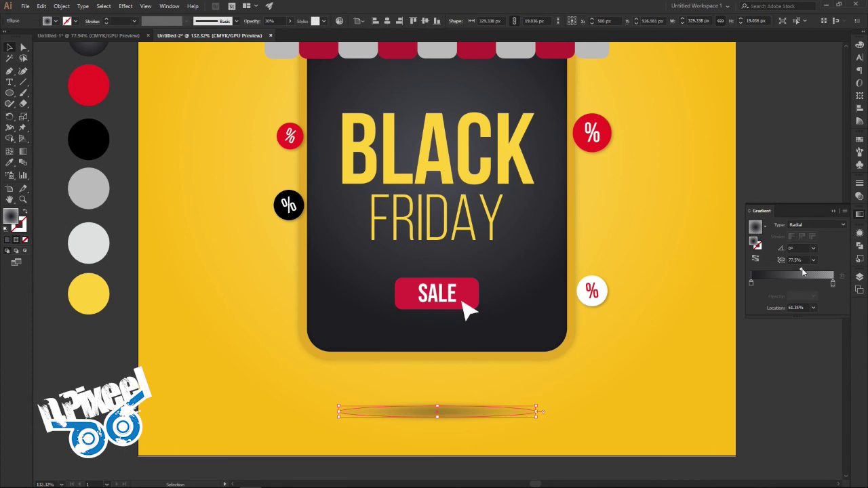
pyautogui.click(756, 370)
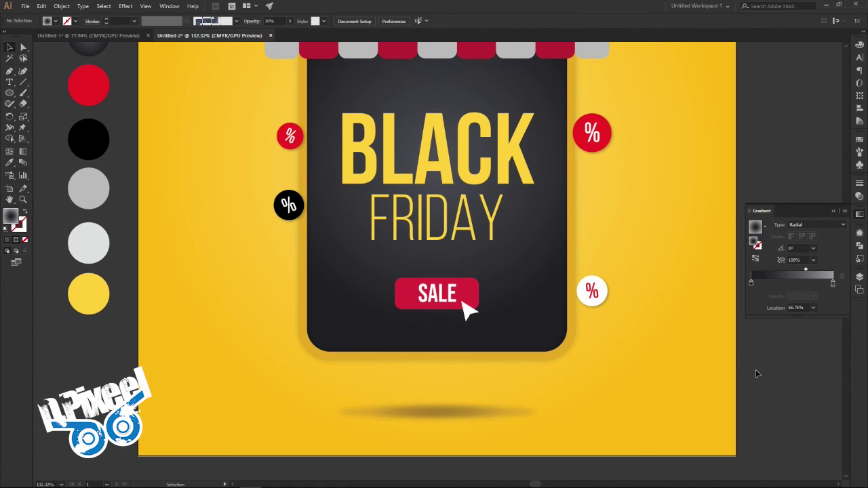
pyautogui.click(834, 214)
pyautogui.press('z')
pyautogui.keyDown('alt'); pyautogui.click(424, 224); pyautogui.keyUp('alt')
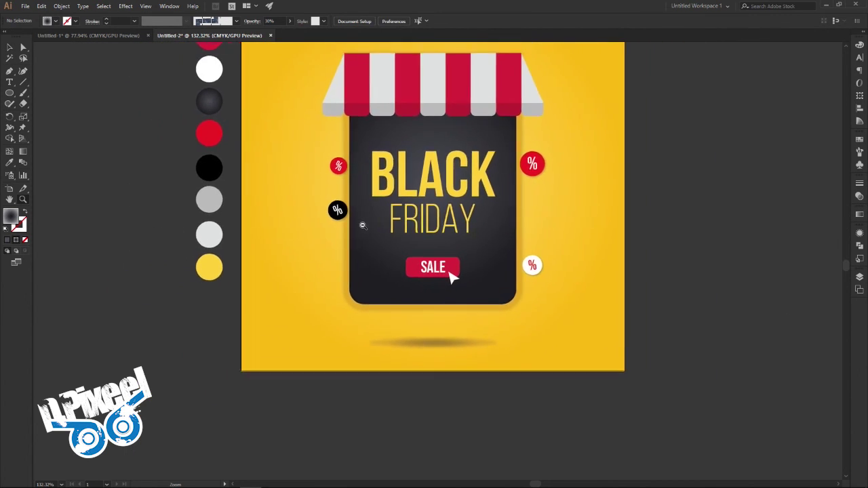
# Check Untitled-1, then drag the black % badge lower on the card's left edge
pyautogui.scroll(-3, 367, 225)
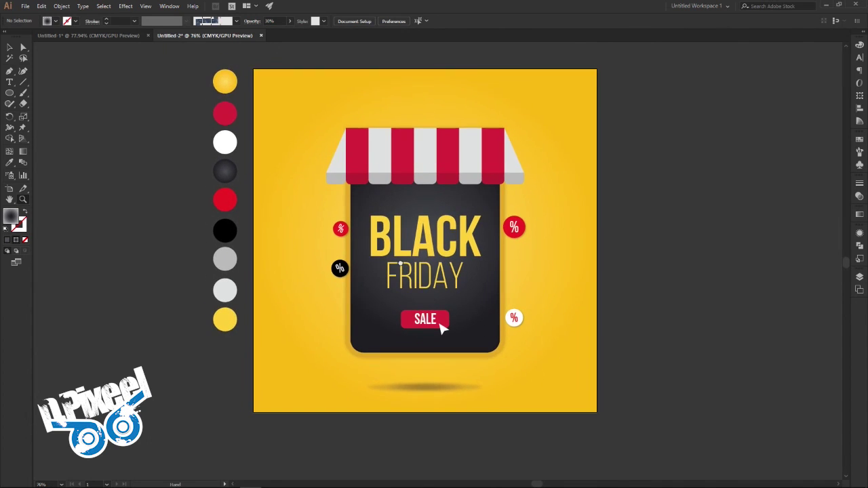
pyautogui.click(9, 47)
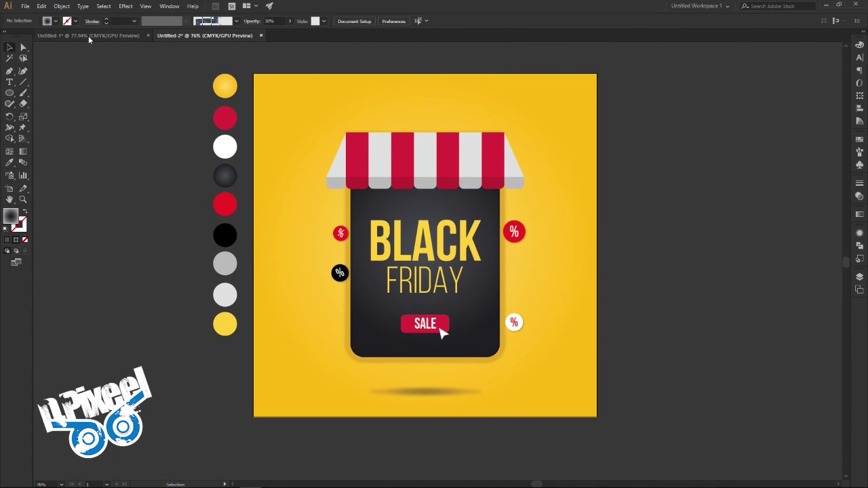
pyautogui.click(89, 35)
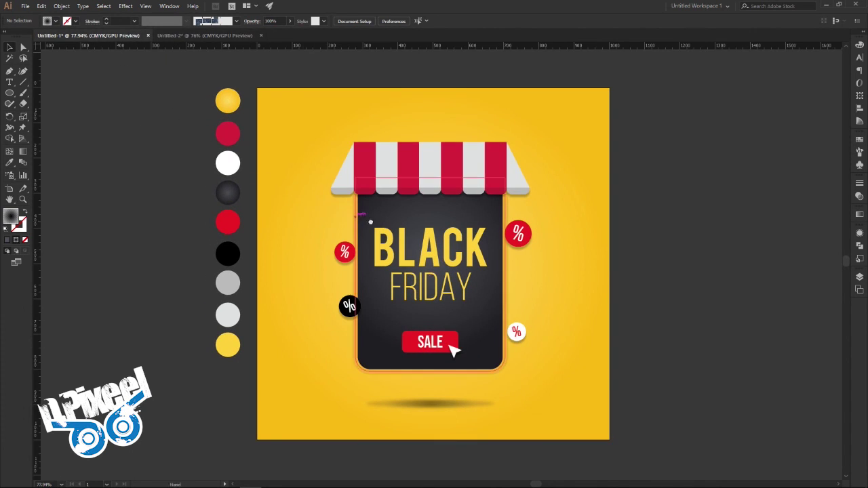
pyautogui.moveTo(371, 221); pyautogui.dragTo(369, 220)
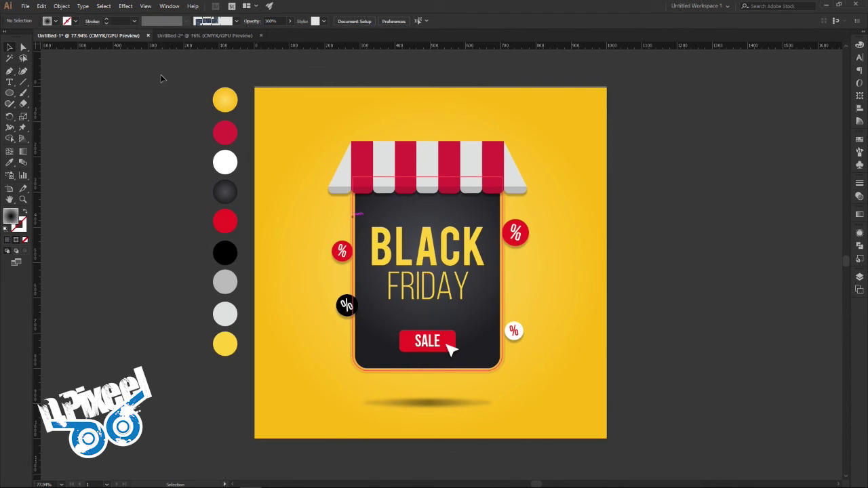
pyautogui.click(170, 36)
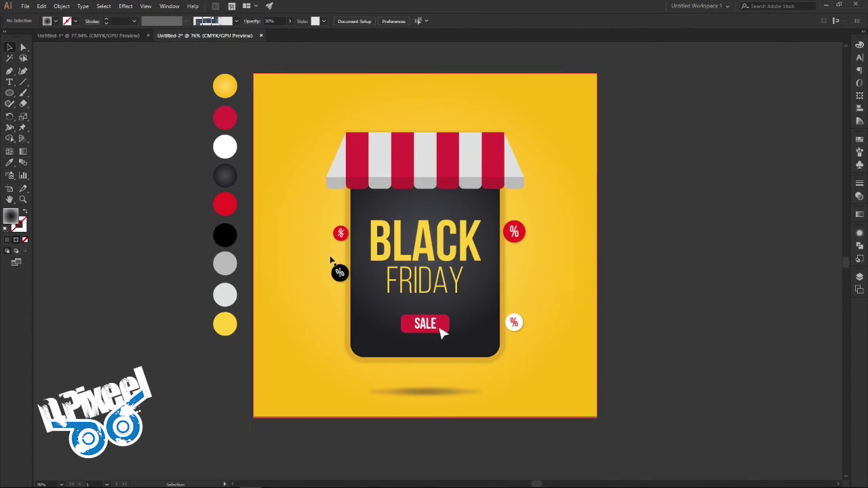
pyautogui.moveTo(341, 276); pyautogui.dragTo(353, 283)
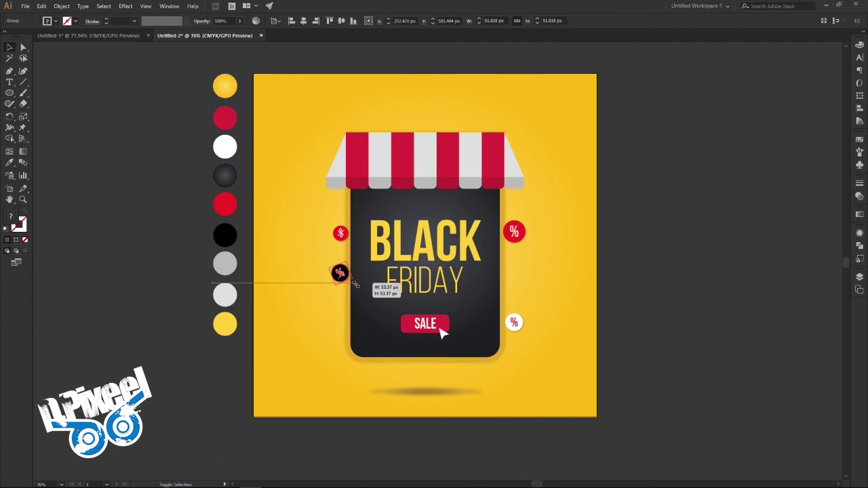
pyautogui.moveTo(353, 283); pyautogui.dragTo(350, 303)
pyautogui.click(609, 279)
# Compare the badge placement against Untitled-1, then select the striped awning group
pyautogui.click(129, 36)
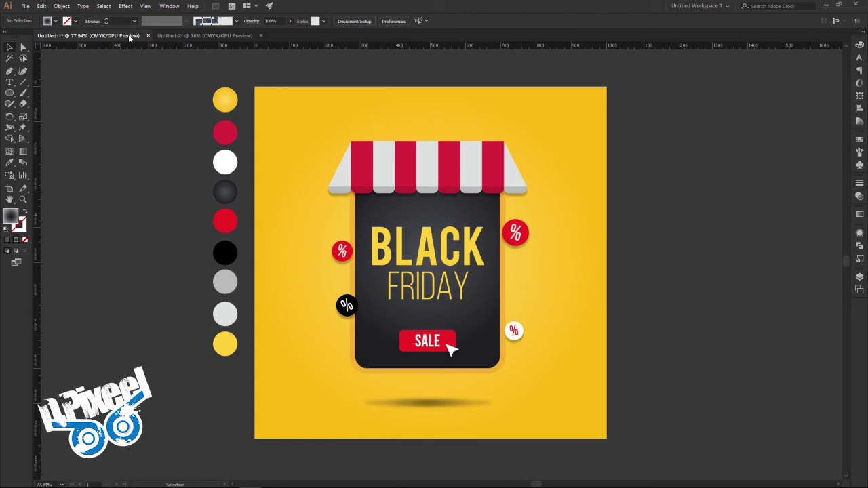
pyautogui.click(183, 36)
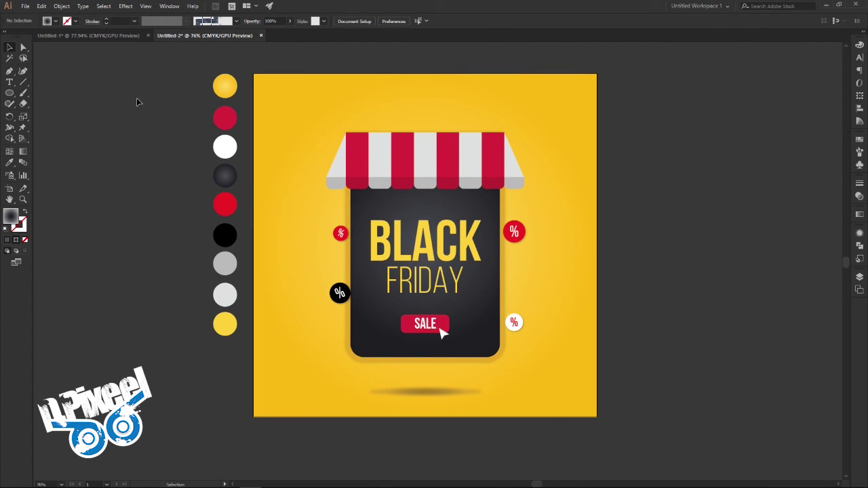
pyautogui.click(111, 36)
pyautogui.click(124, 36)
pyautogui.click(199, 35)
pyautogui.click(99, 36)
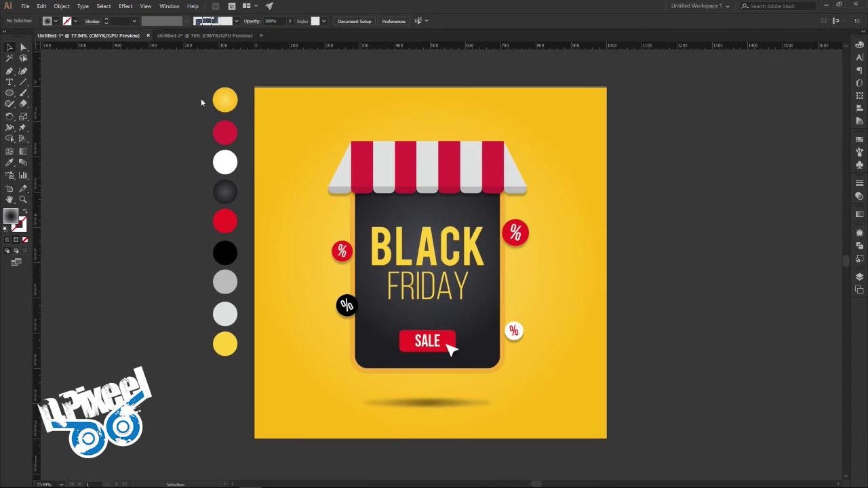
pyautogui.click(177, 35)
pyautogui.click(381, 157)
pyautogui.click(126, 6)
# Give the awning a Drop Shadow with X offset 0 px, Y offset 10 px, blur 4 px
pyautogui.moveTo(153, 79)
pyautogui.click(250, 110)
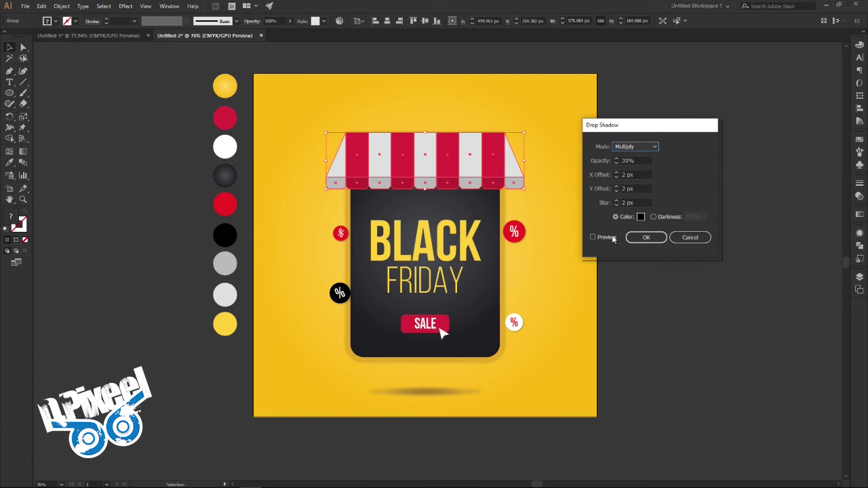
pyautogui.click(603, 237)
pyautogui.click(616, 177)
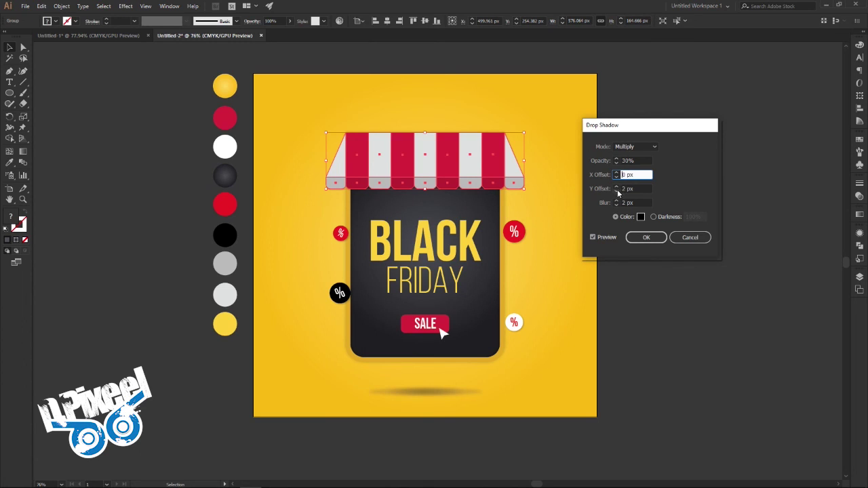
pyautogui.click(617, 188)
pyautogui.click(616, 186)
pyautogui.click(616, 187)
pyautogui.write('10')
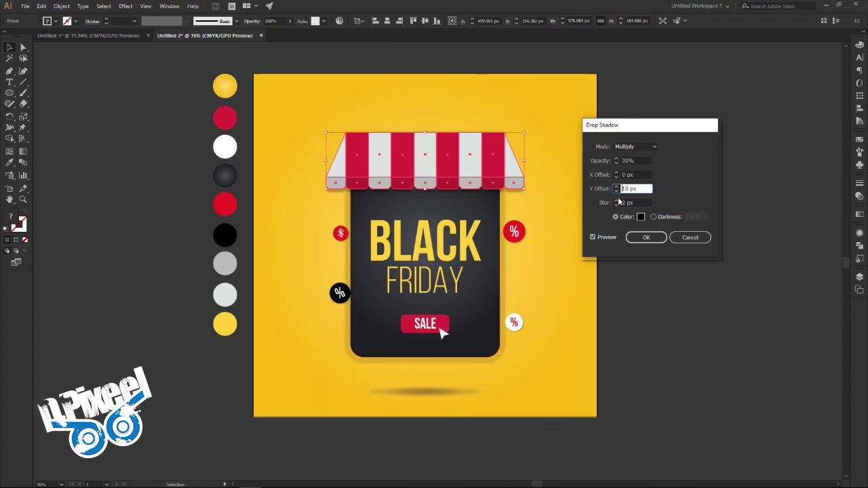
pyautogui.click(616, 201)
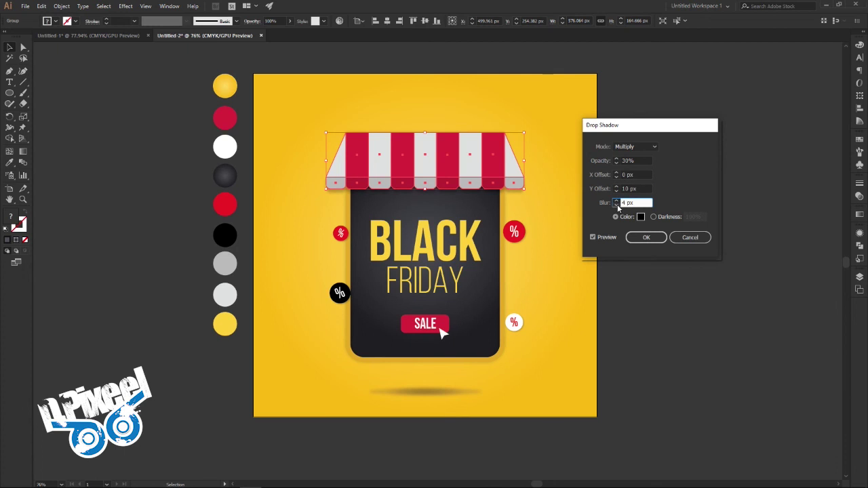
pyautogui.click(646, 237)
pyautogui.click(664, 260)
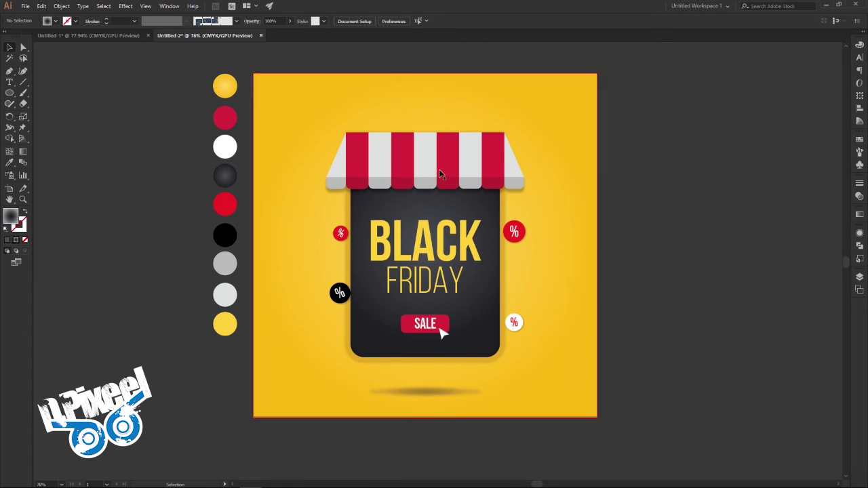
pyautogui.click(89, 35)
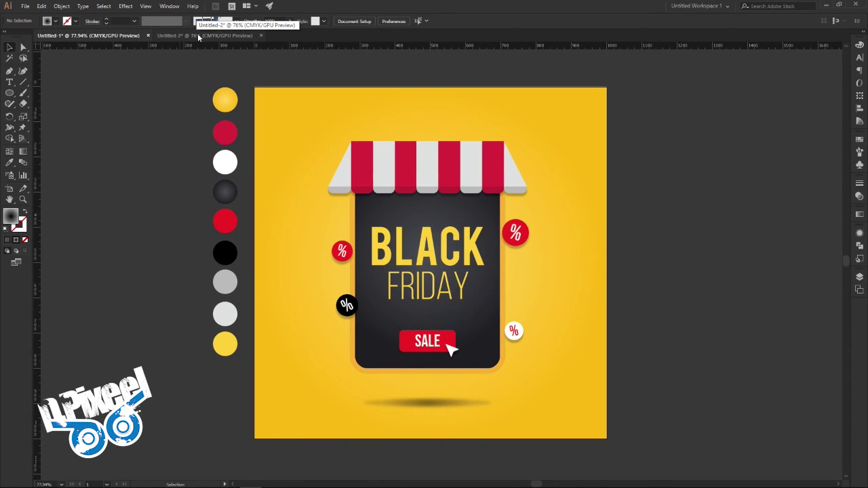
pyautogui.click(198, 36)
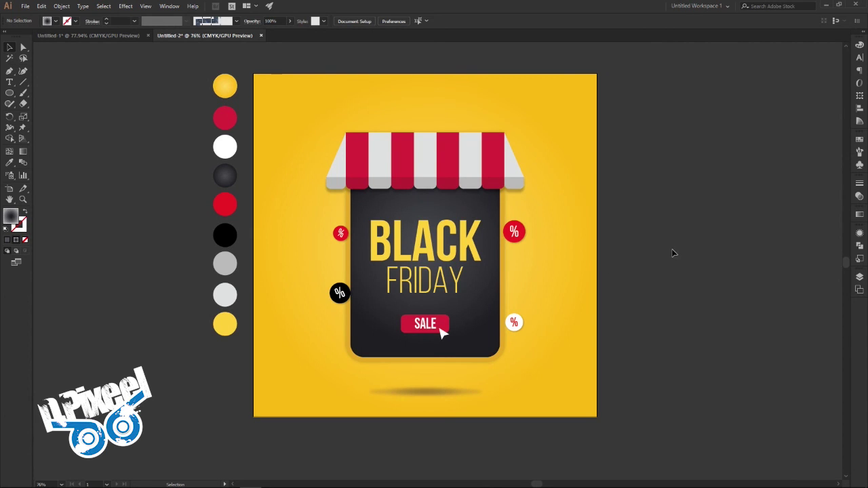